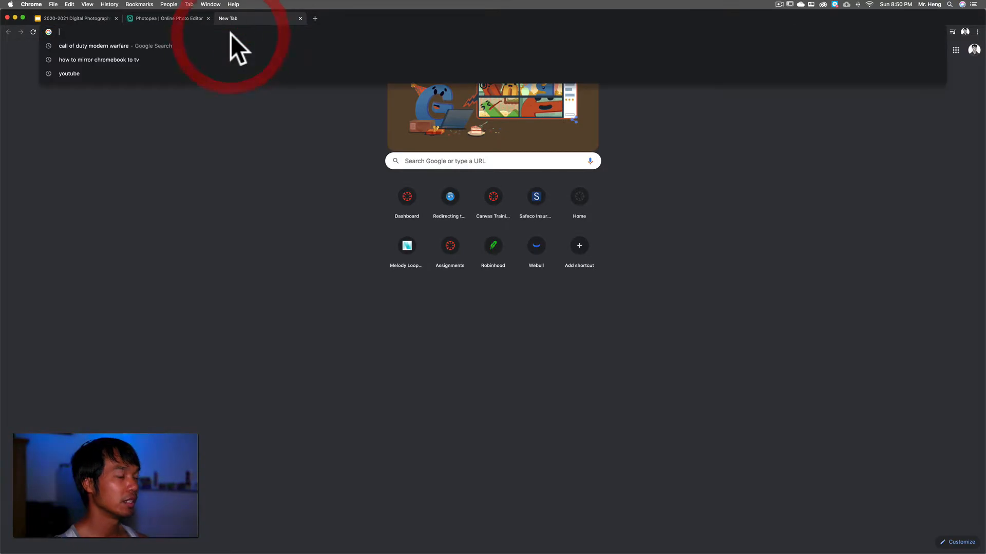
Open Google Drive, enter the Digital Photography and Filmmaking 1-2 folder and select the Unit 2 - Photoshop and Photopea.com folder.
type("drive")
key("Return")
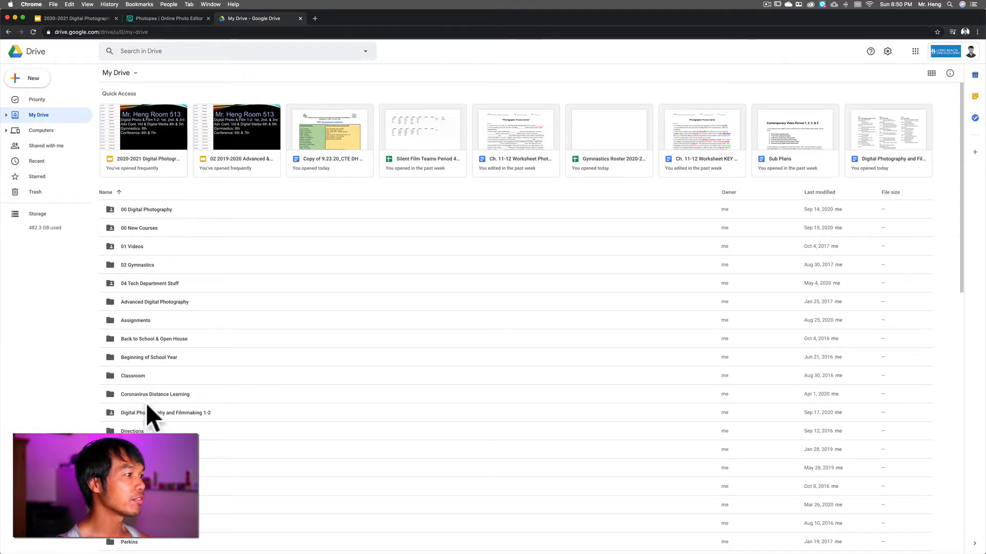
left_click(113, 412)
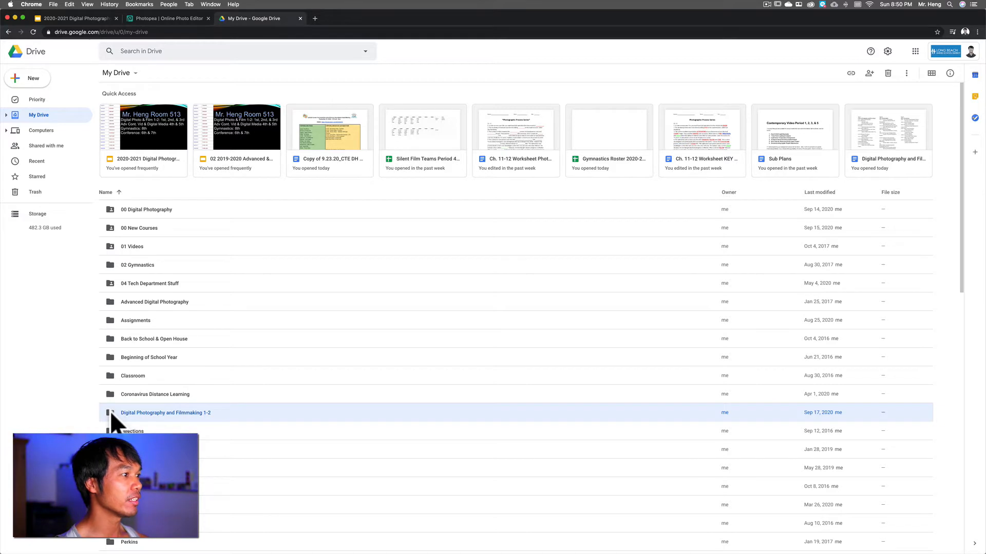
double_click(110, 411)
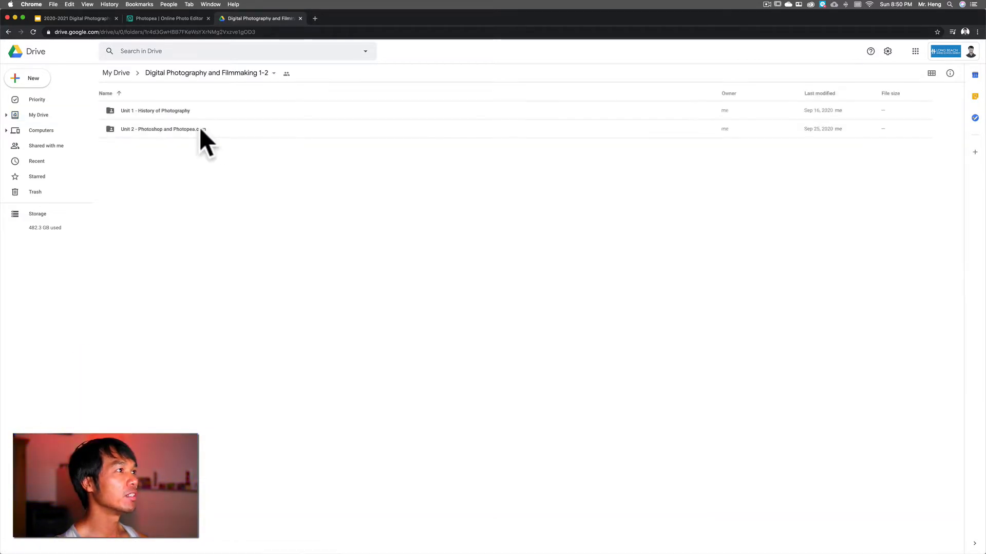
left_click(134, 129)
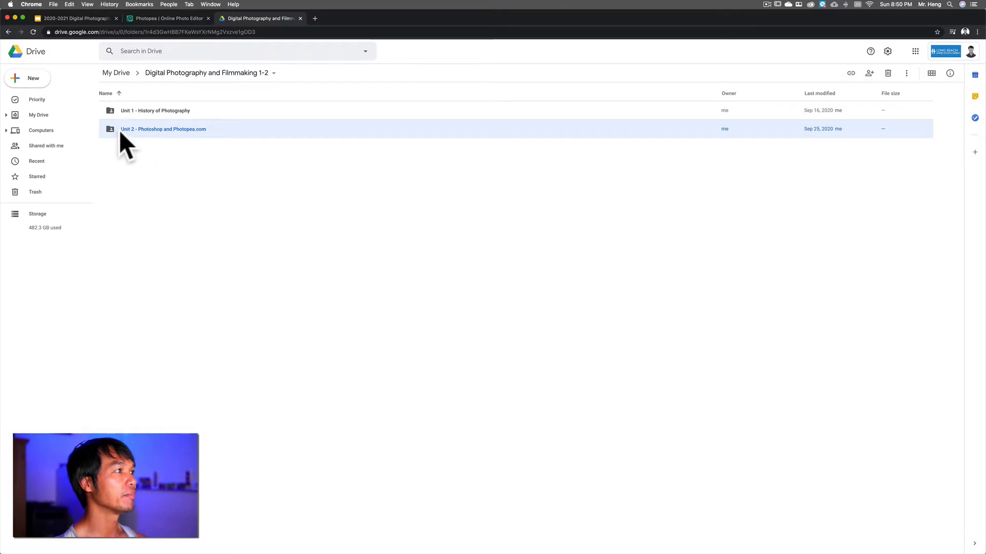
left_click(31, 78)
left_click(40, 83)
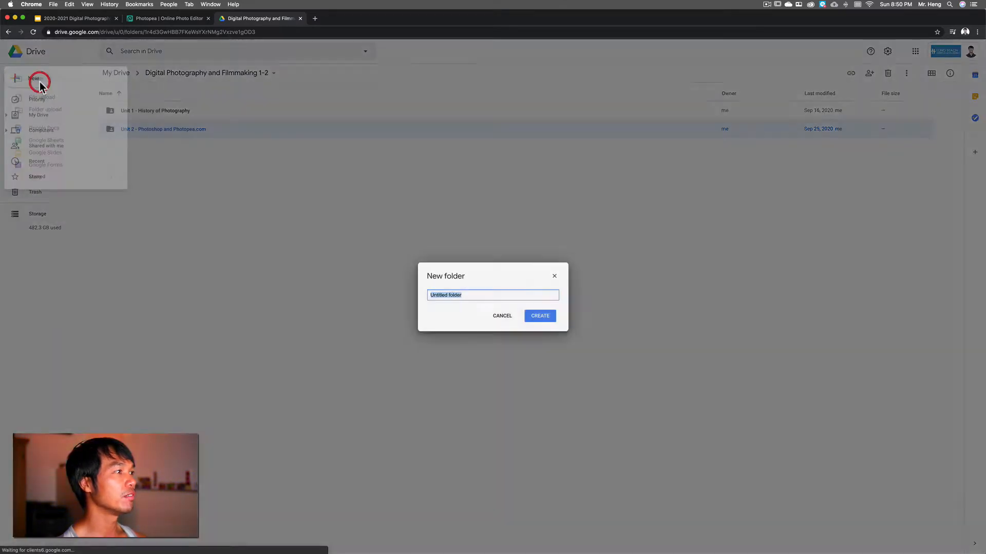
left_click(502, 316)
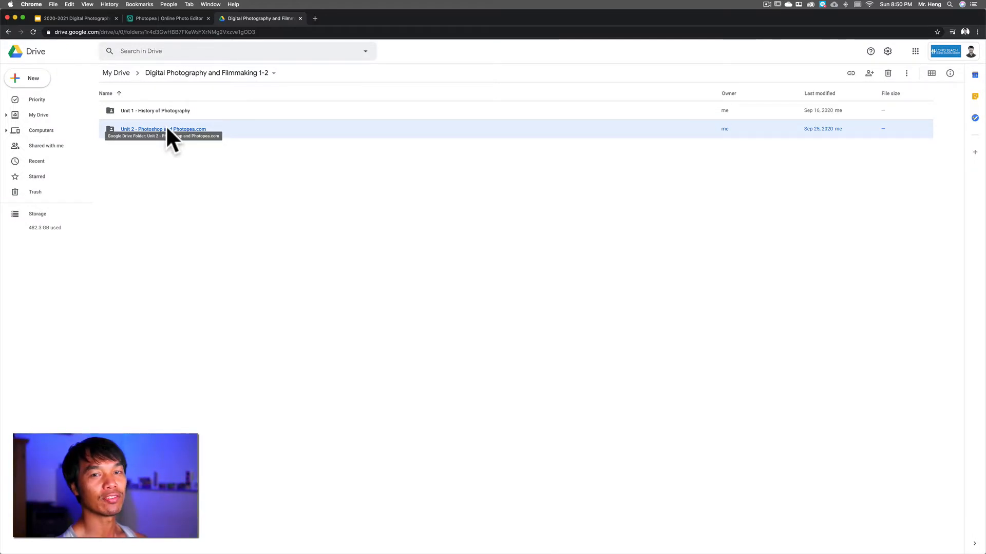
Review the 9/25/20 & 9/28/20 lesson agenda slide and switch to the Photopea editor.
left_click(76, 19)
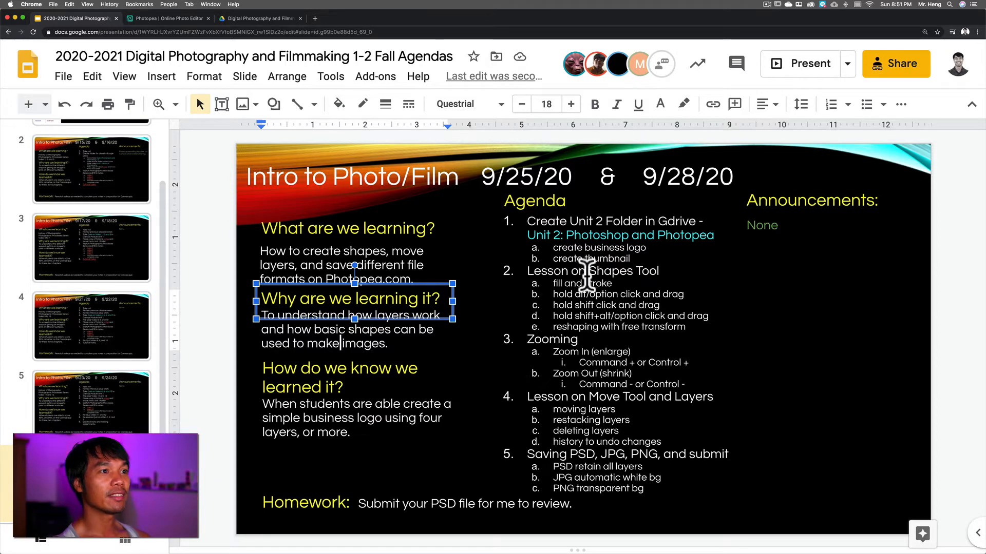
left_click(165, 18)
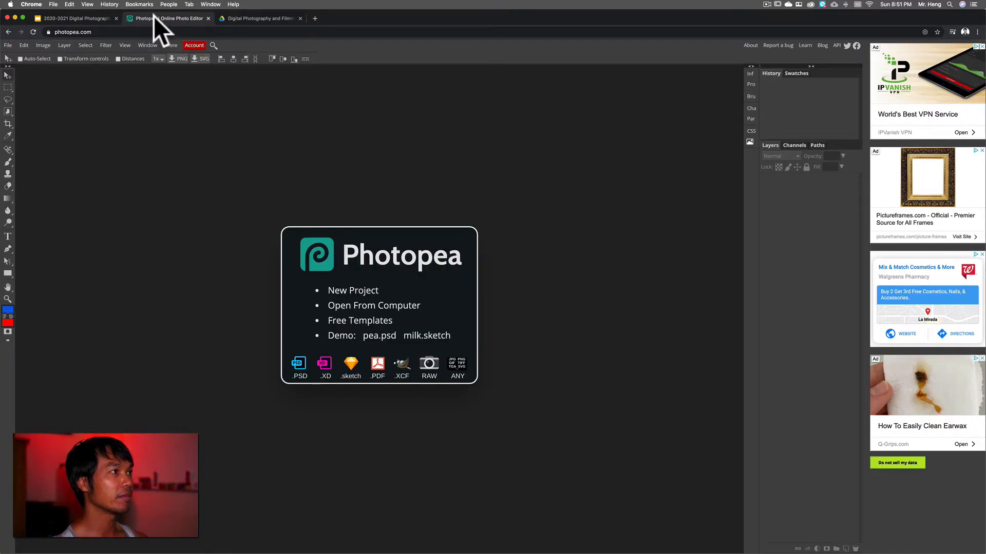
left_click(71, 32)
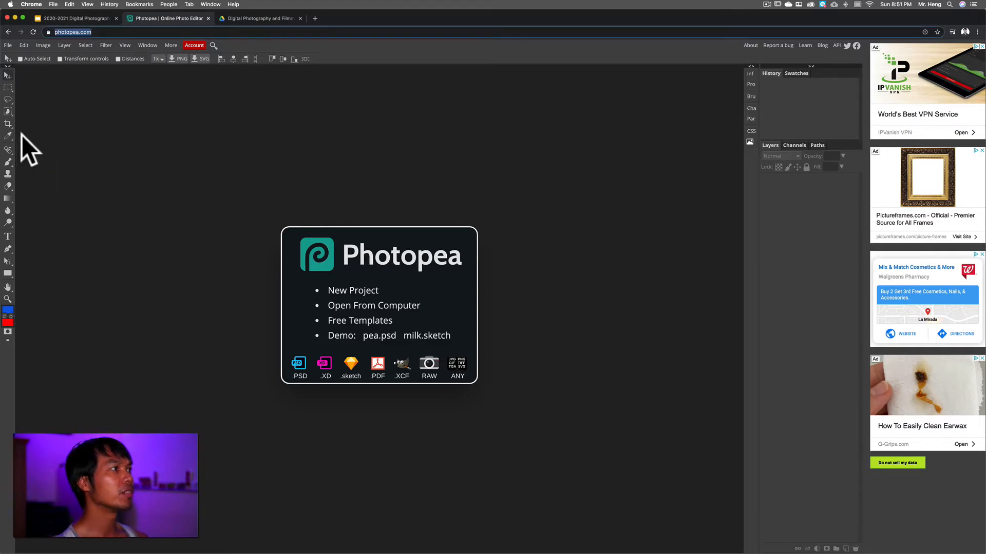
Start a new project and name it Practicing Shapes.
left_click(8, 44)
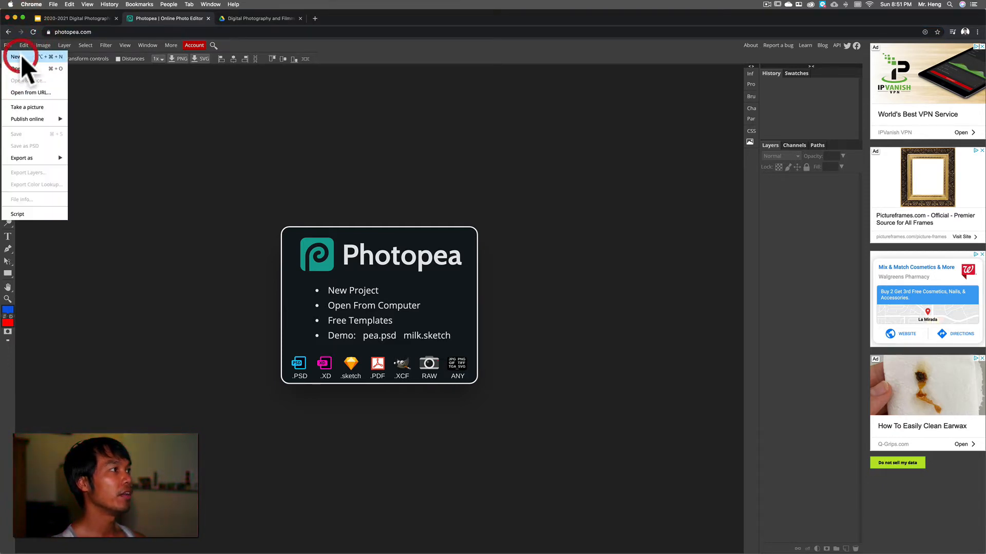
left_click(21, 54)
type("Practicing Shape")
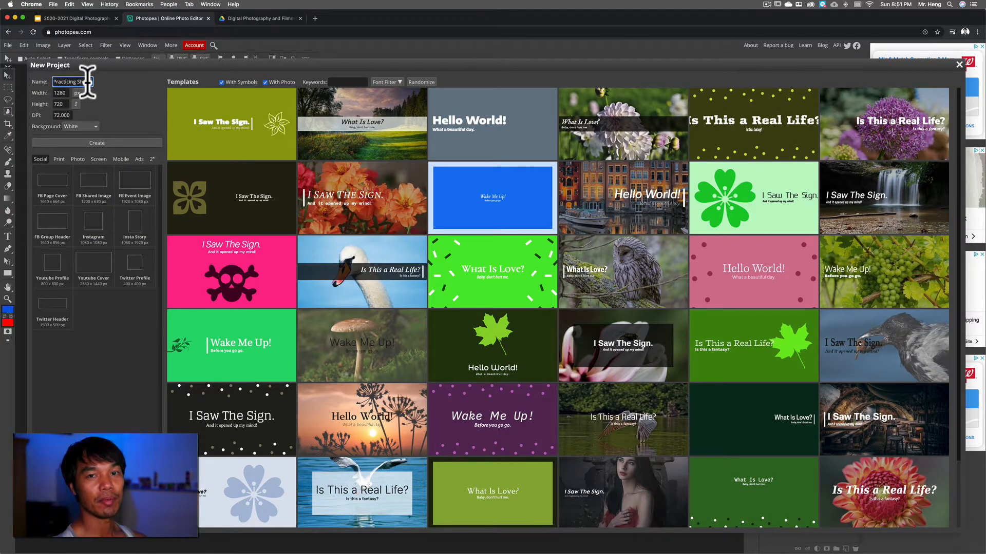
type("s")
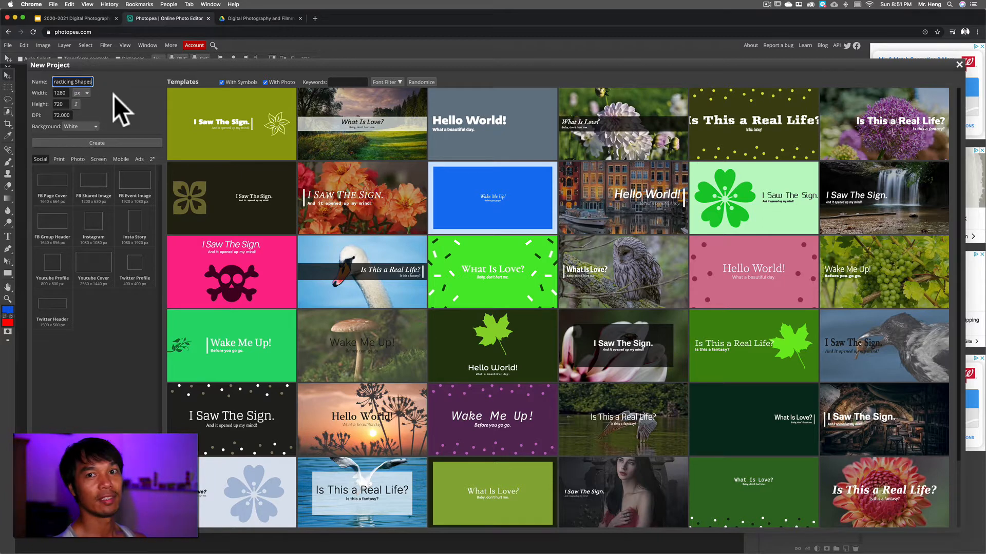
Set the new project's units to inches, with a width of 3 in and a height of 3 in.
left_click(62, 93)
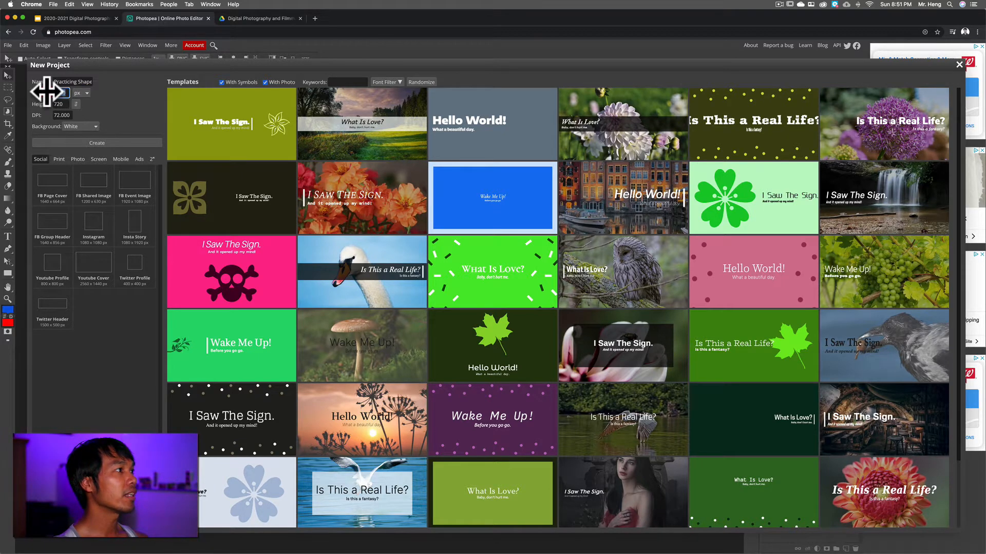
type("3")
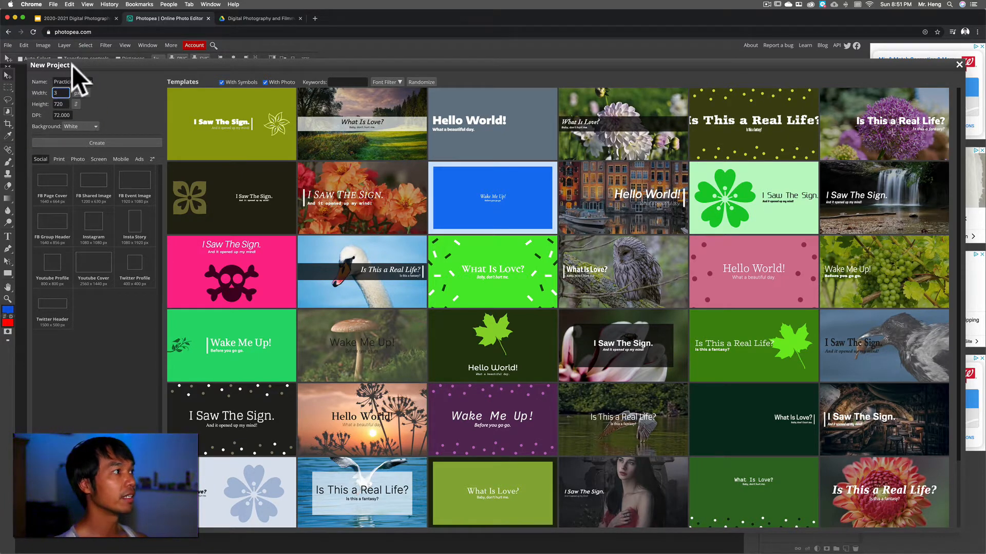
left_click(82, 94)
left_click(86, 112)
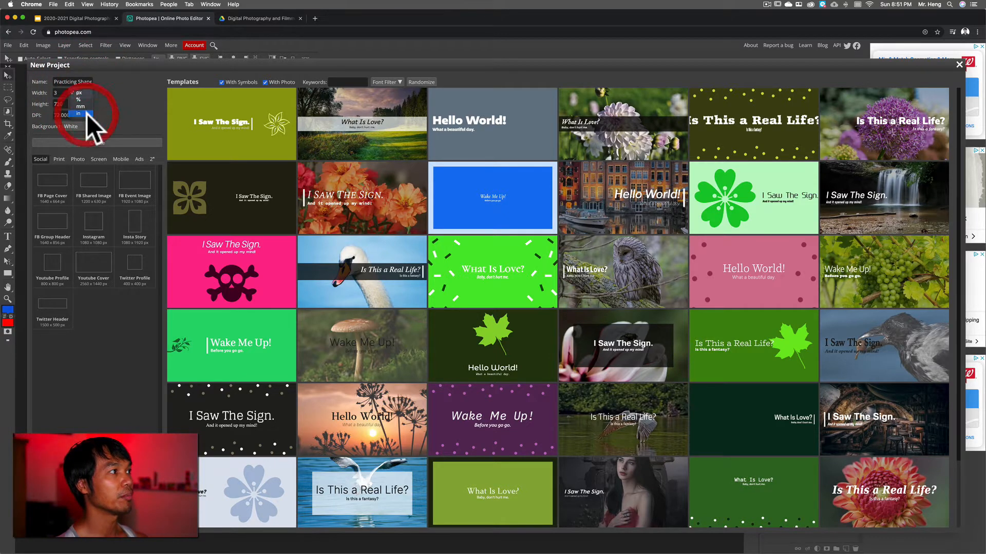
left_click(61, 93)
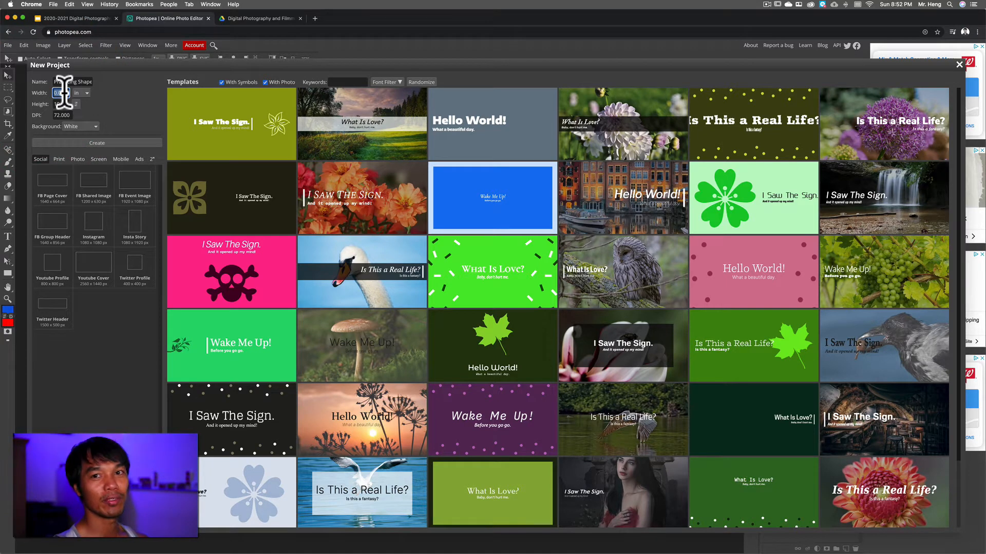
type("3")
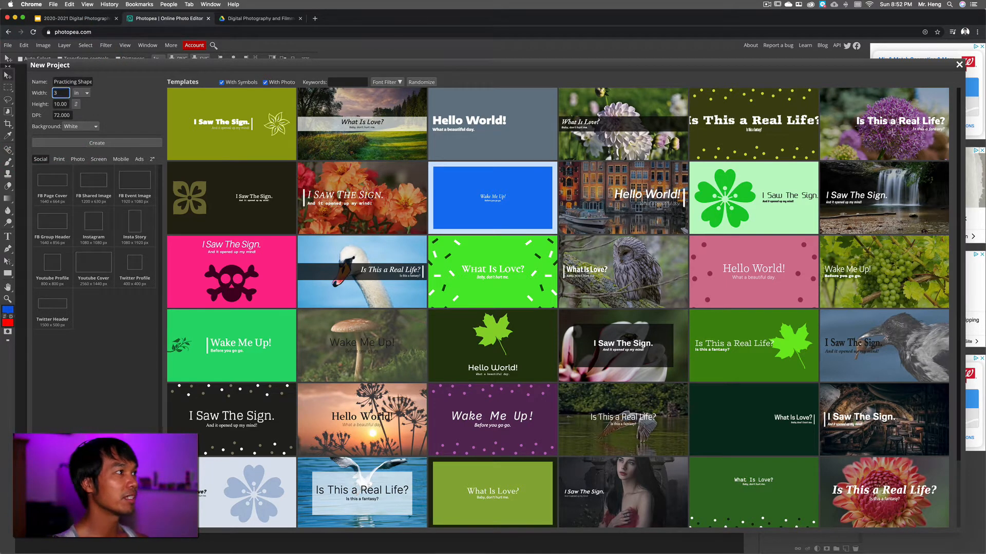
left_click(67, 103)
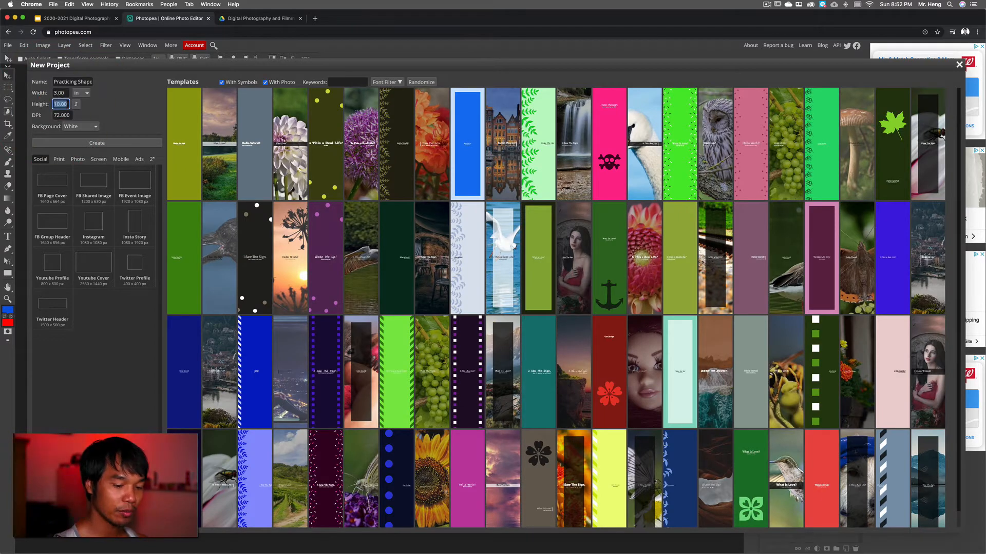
key("Return")
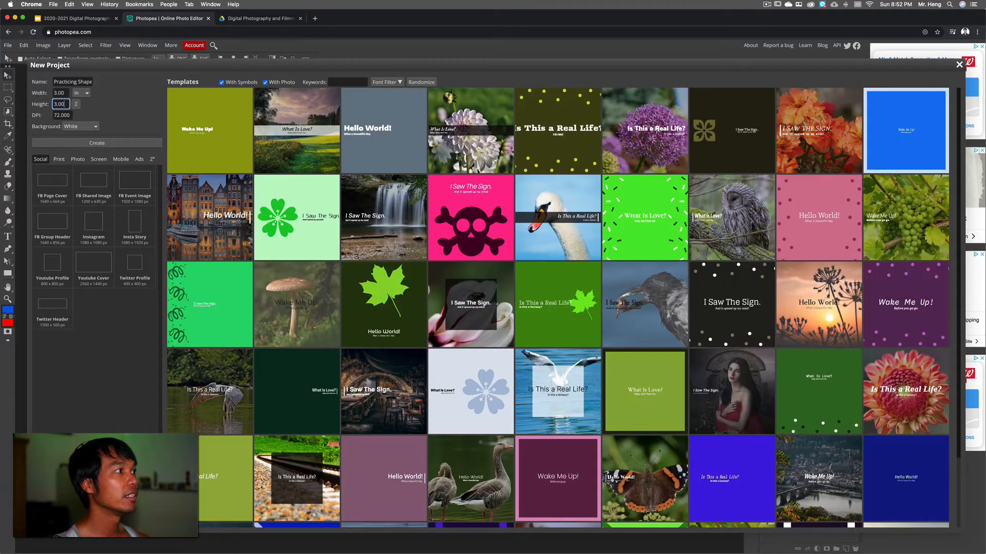
Set the resolution to 300 DPI with a transparent background and create the project.
left_click(67, 115)
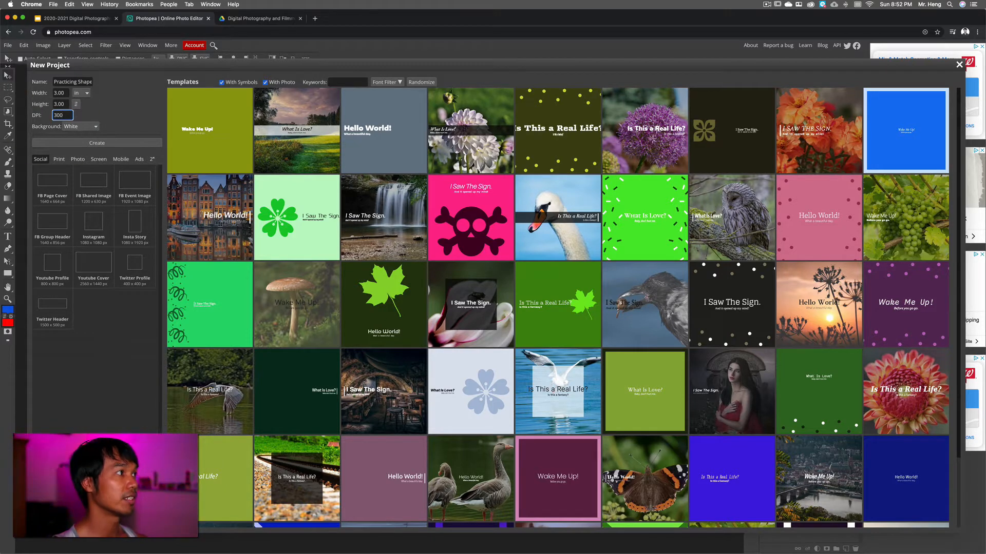
left_click(134, 112)
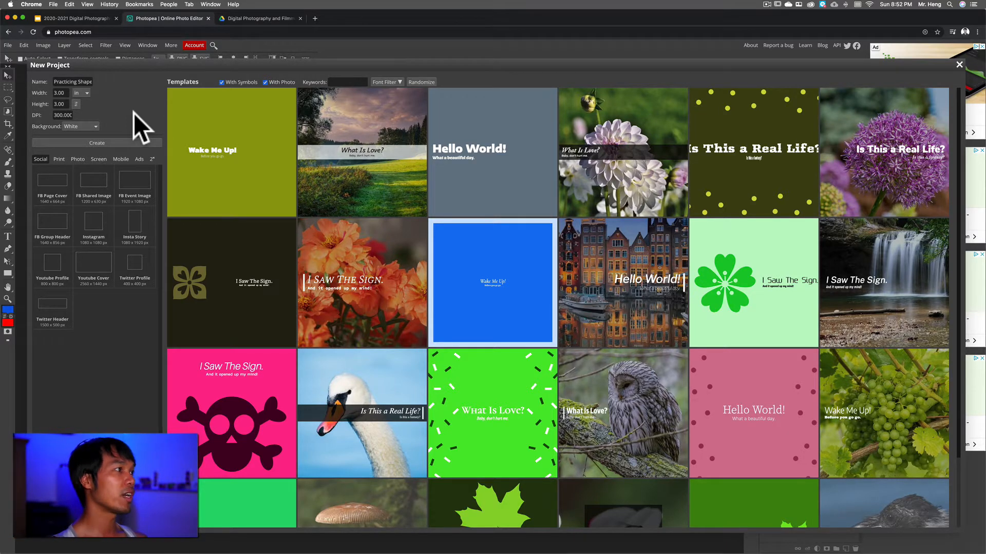
left_click(74, 126)
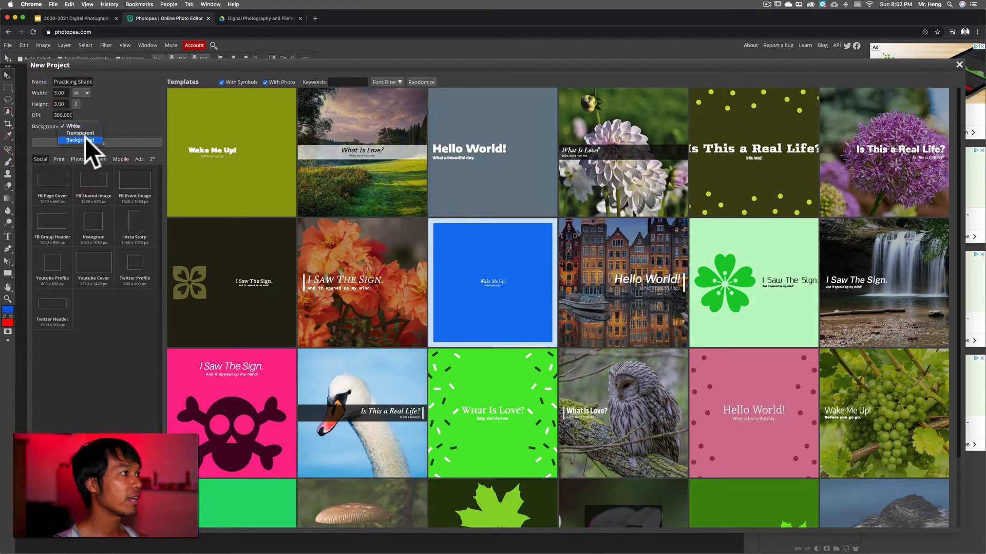
left_click(85, 133)
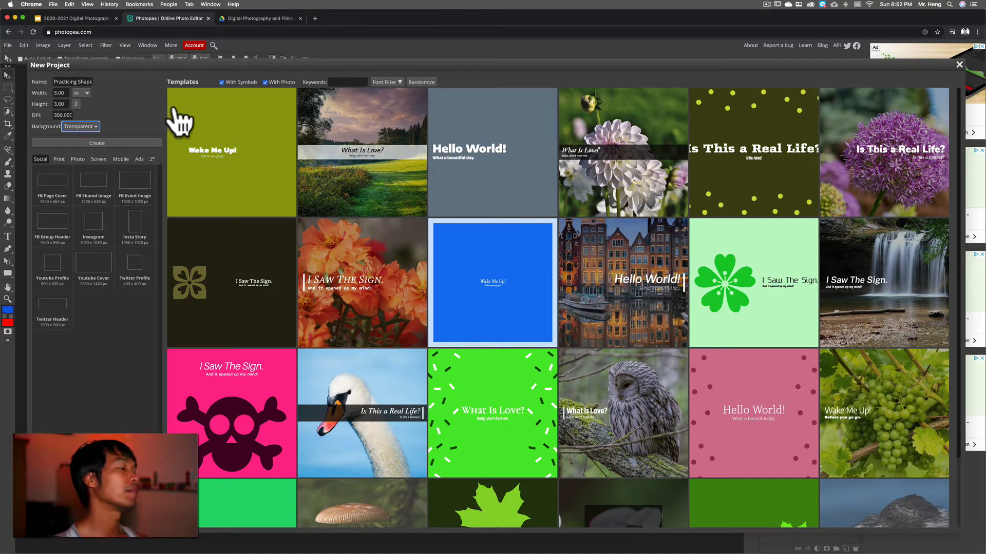
left_click(95, 143)
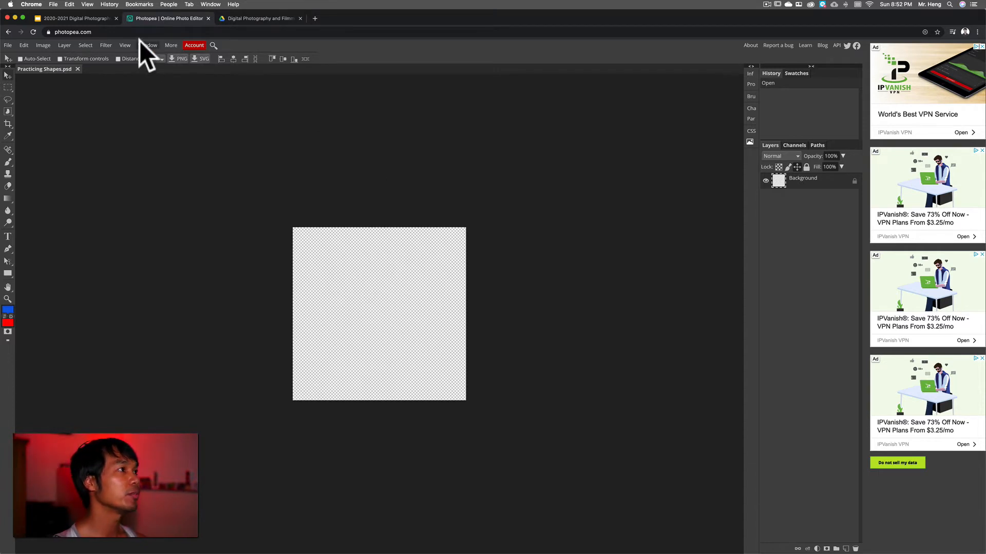
Check the Shapes Tool items on the agenda slide, and return to Photopea to view the blank canvas enlarged.
left_click(79, 20)
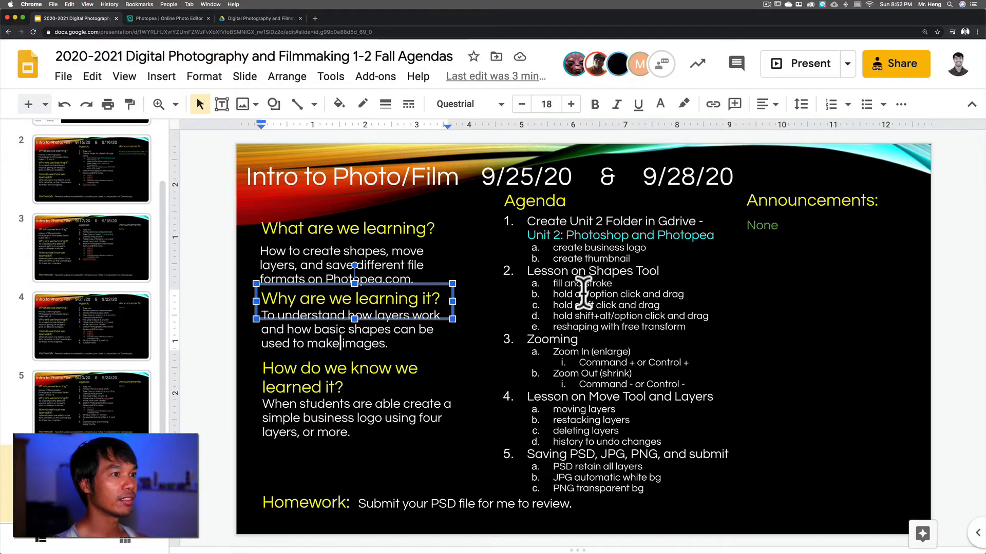
left_click(169, 19)
left_click(146, 45)
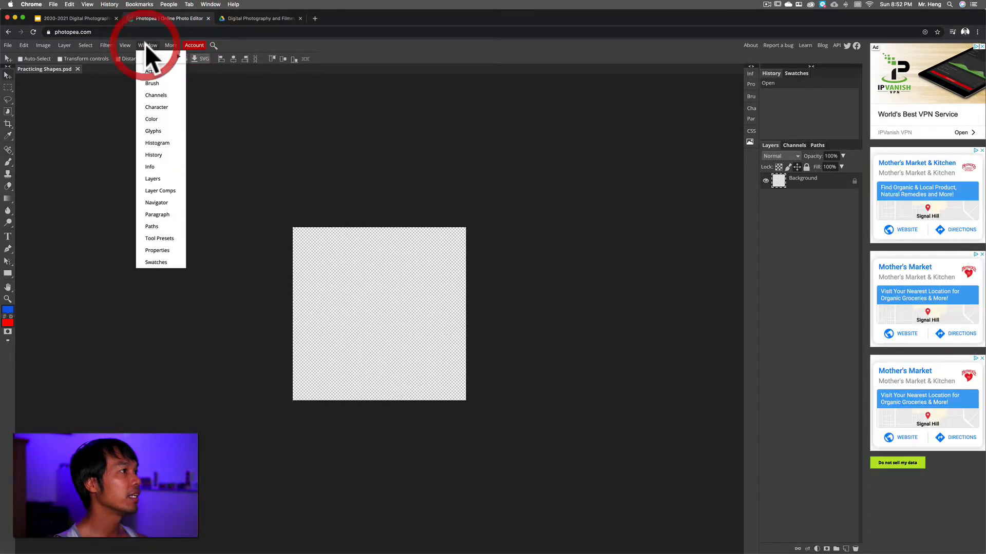
mouse_move(128, 46)
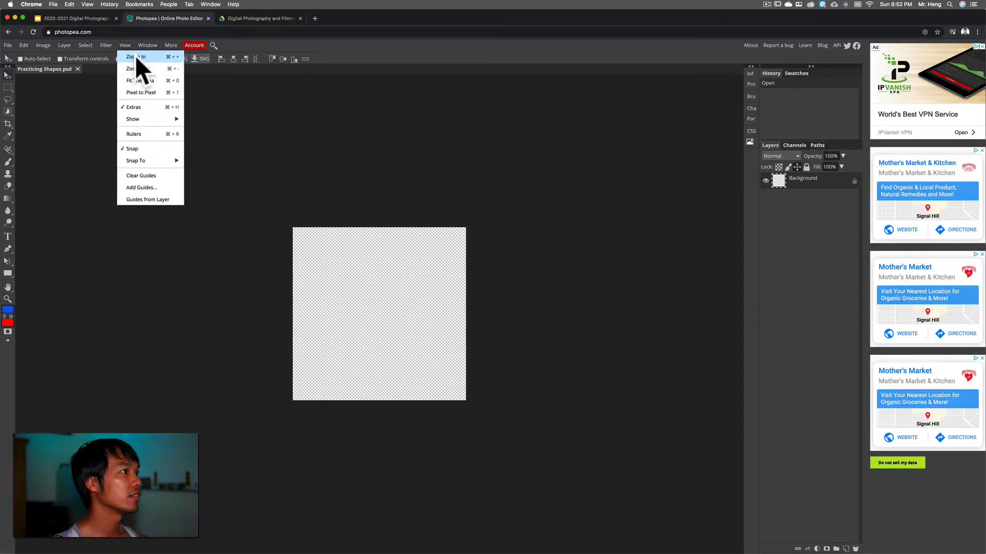
left_click(128, 54)
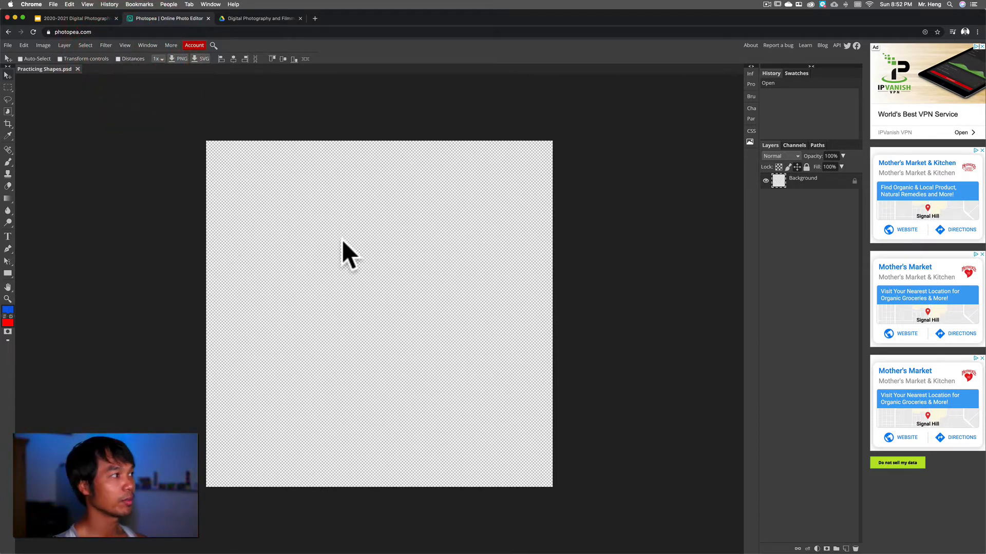
Draw a wide red rectangle in the upper part of the canvas with the Rectangle shape tool.
right_click(8, 274)
left_click(8, 274)
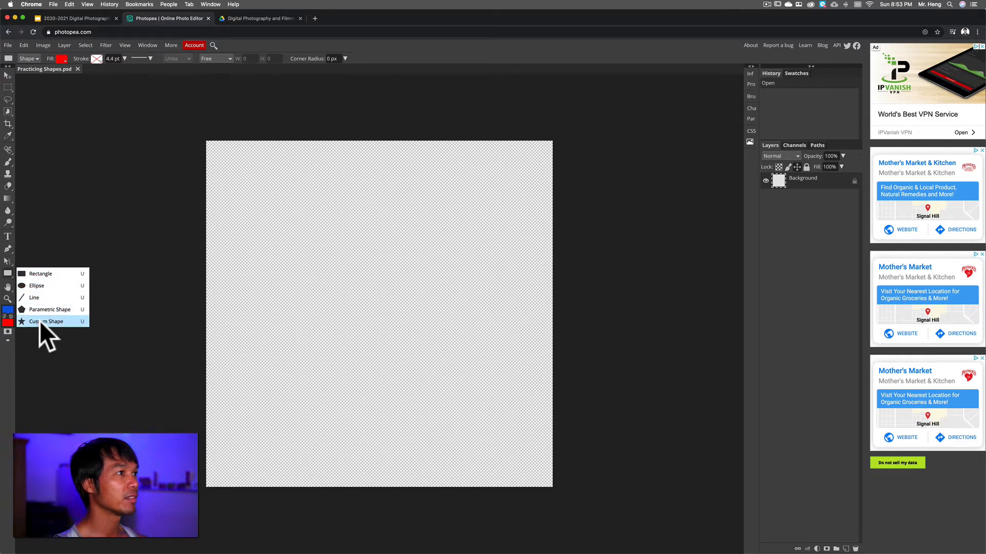
left_click(38, 272)
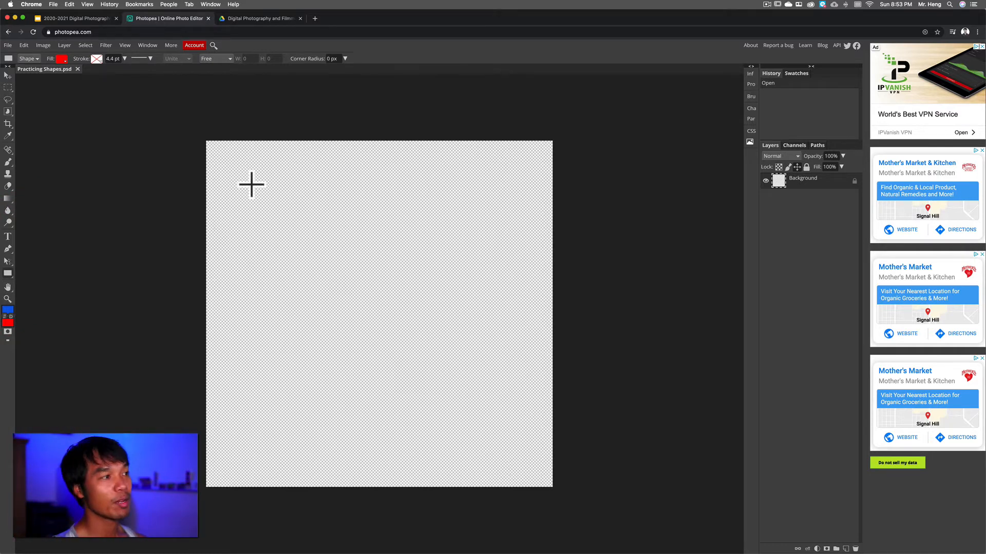
left_click_drag(252, 184, 467, 256)
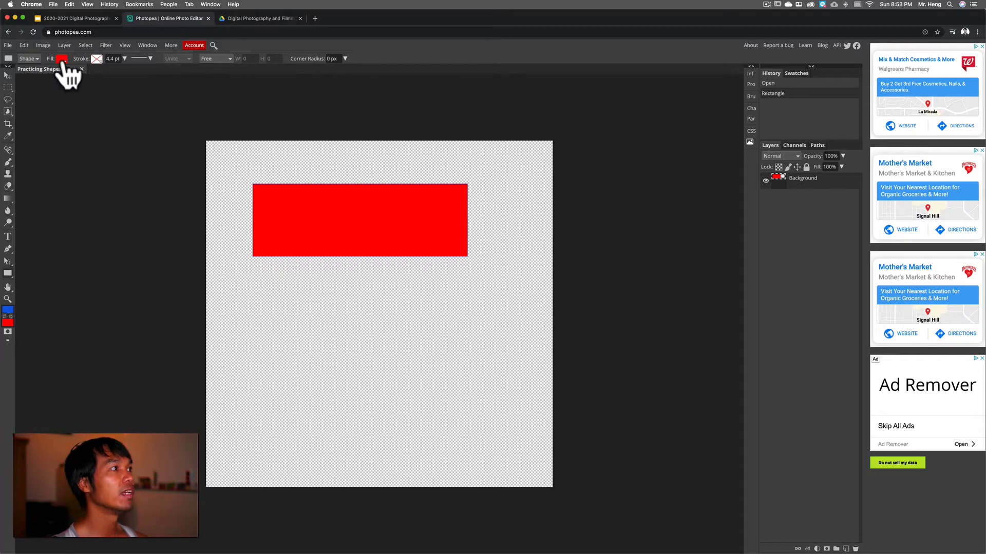
Recheck the agenda slide and change the rectangle's fill in Photopea, trying blue and settling on cyan.
left_click(79, 22)
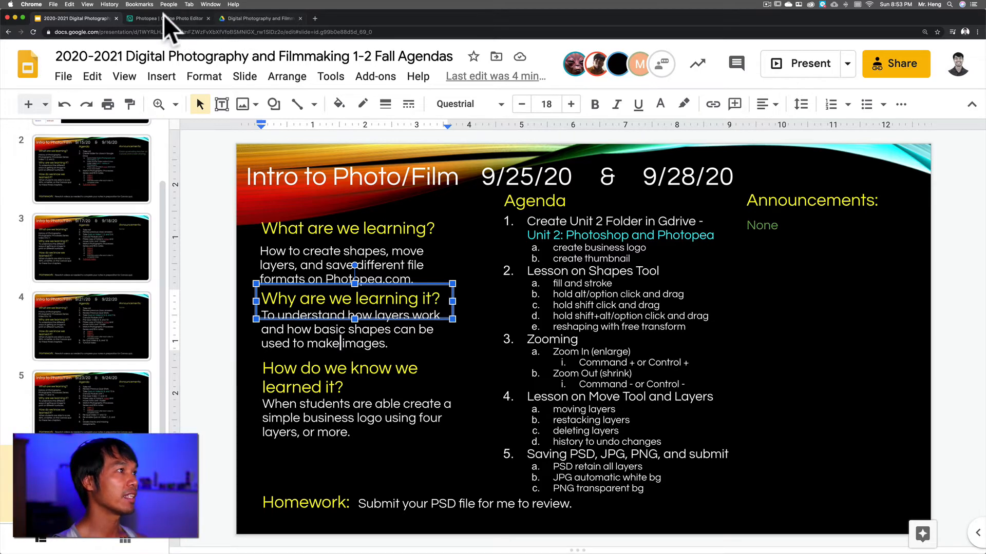
left_click(149, 18)
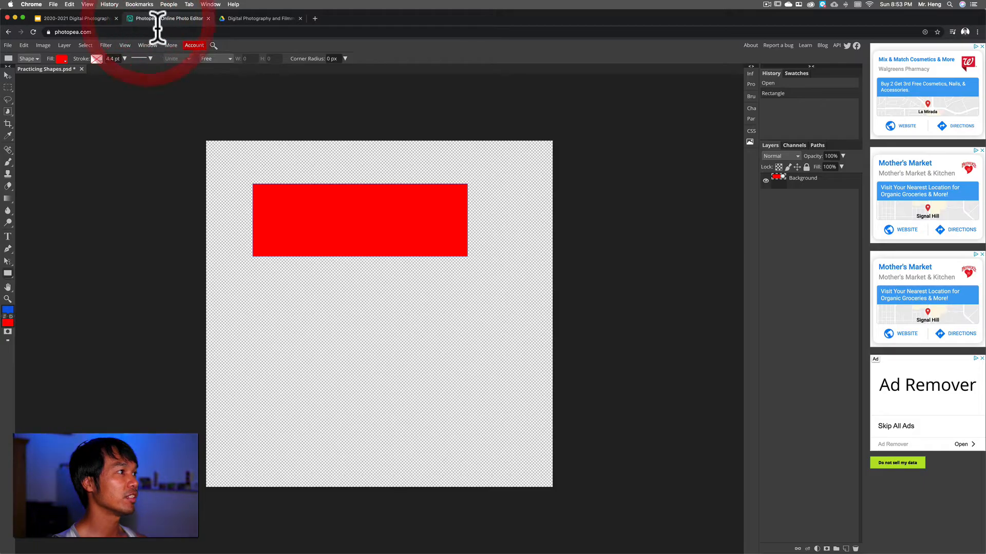
left_click(61, 60)
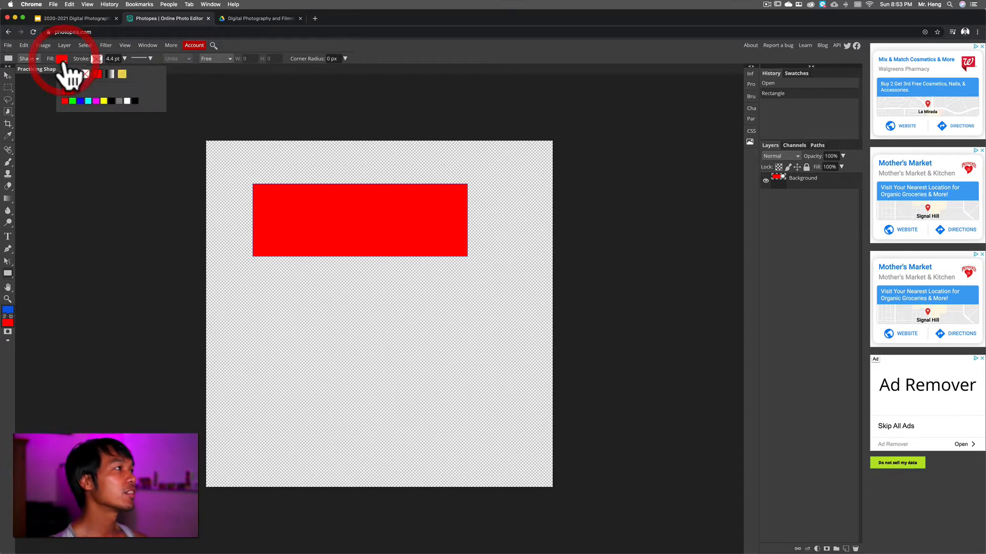
left_click(80, 101)
left_click(89, 101)
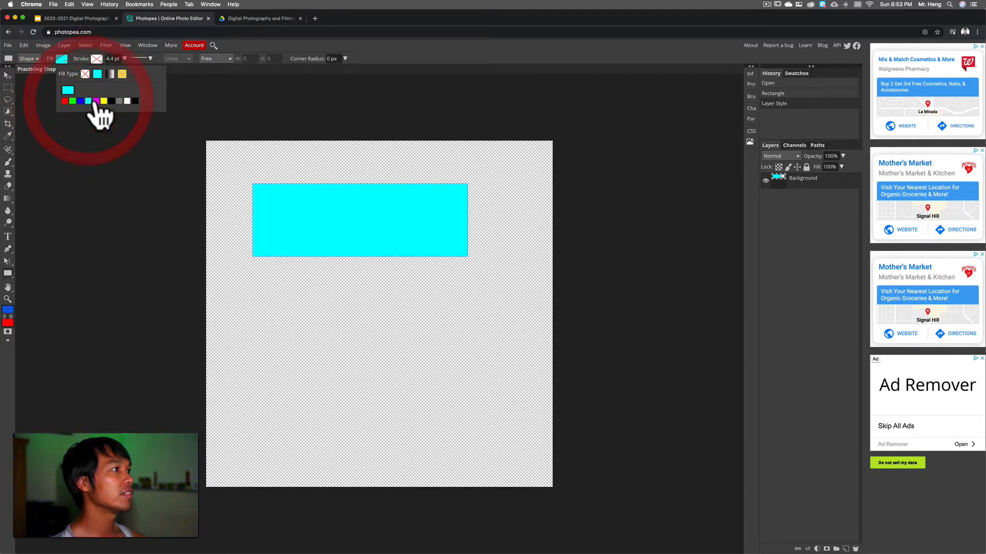
Try magenta, yellow and red preset fills on the rectangle.
left_click(96, 101)
left_click(104, 101)
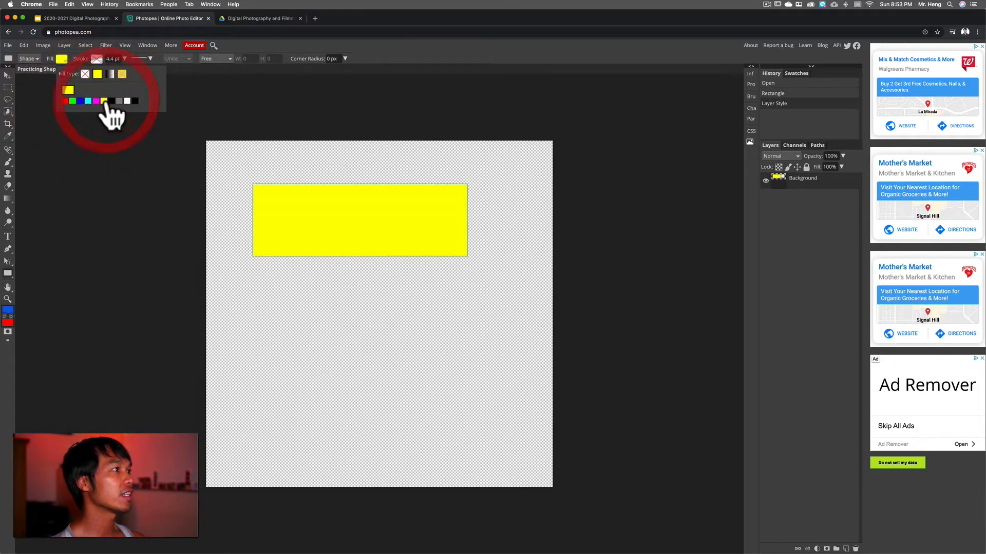
left_click(65, 101)
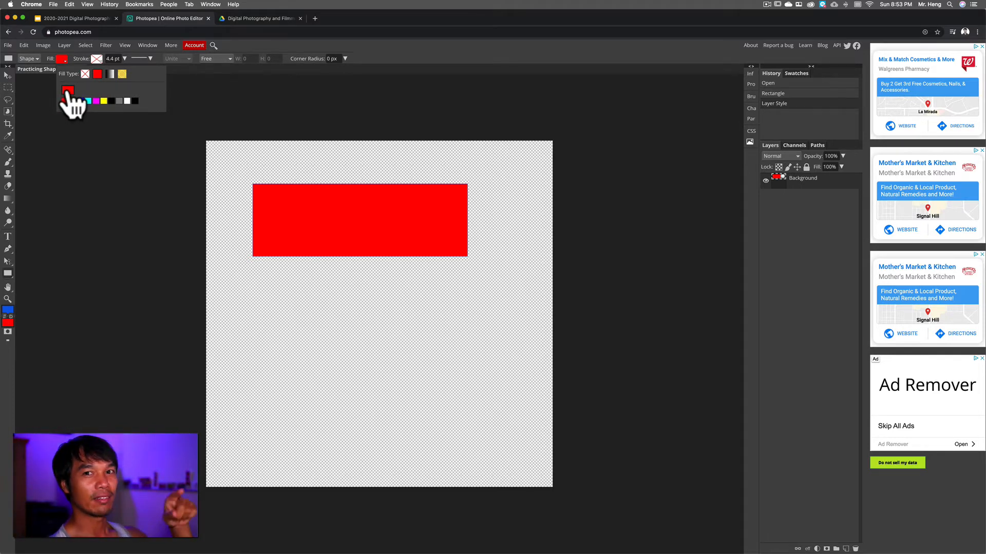
Give the rectangle a custom dark red fill by darkening the red shade in the Color Picker.
left_click(67, 92)
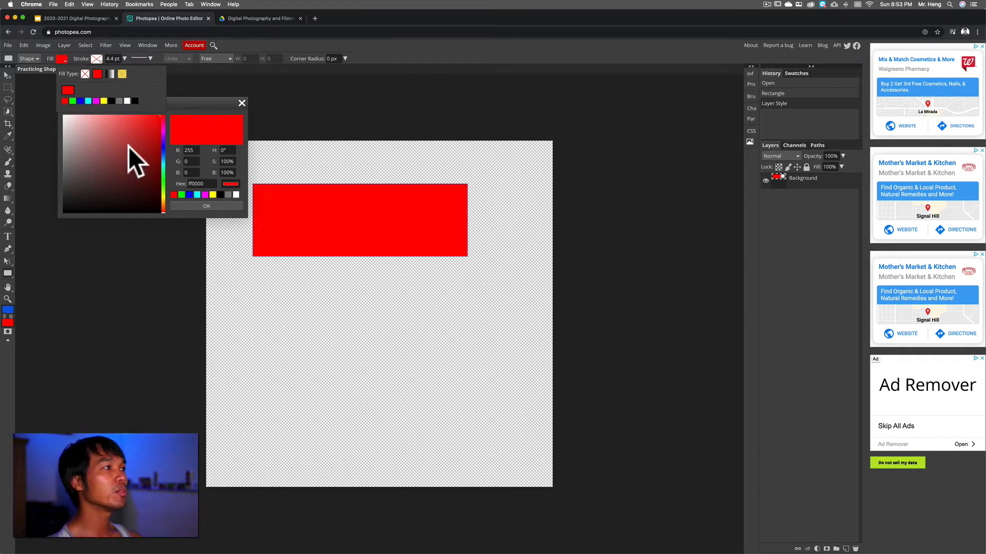
left_click(154, 127)
left_click_drag(149, 149, 146, 166)
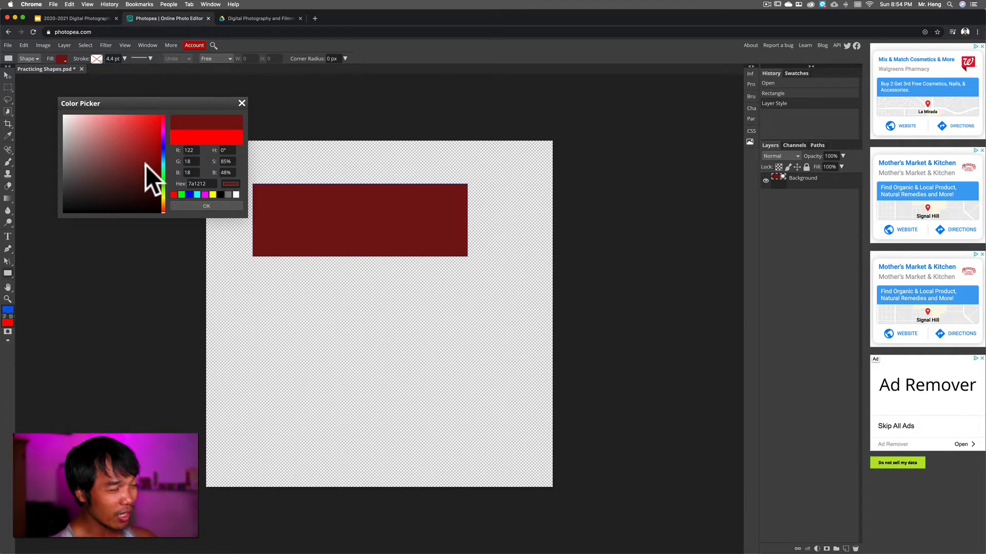
left_click_drag(145, 163, 154, 158)
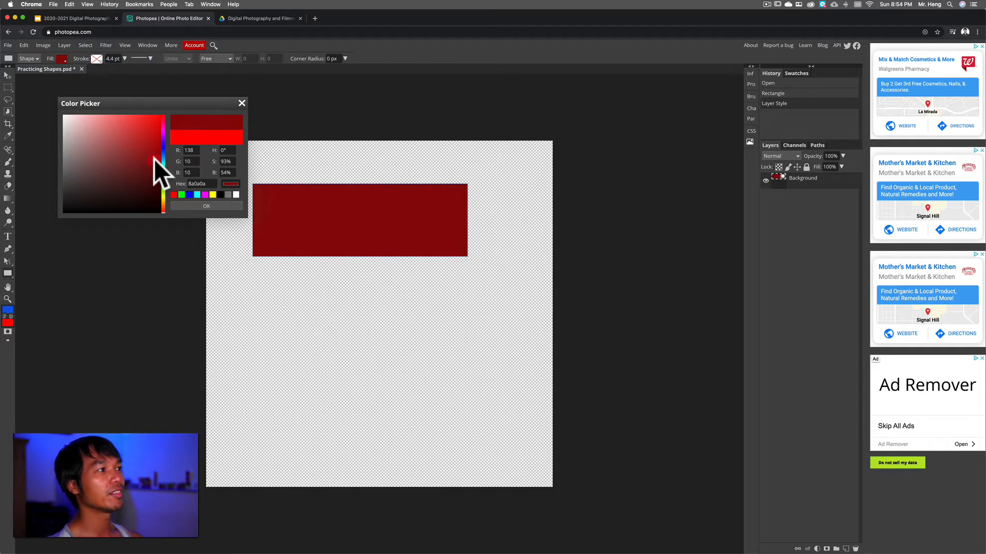
left_click(211, 205)
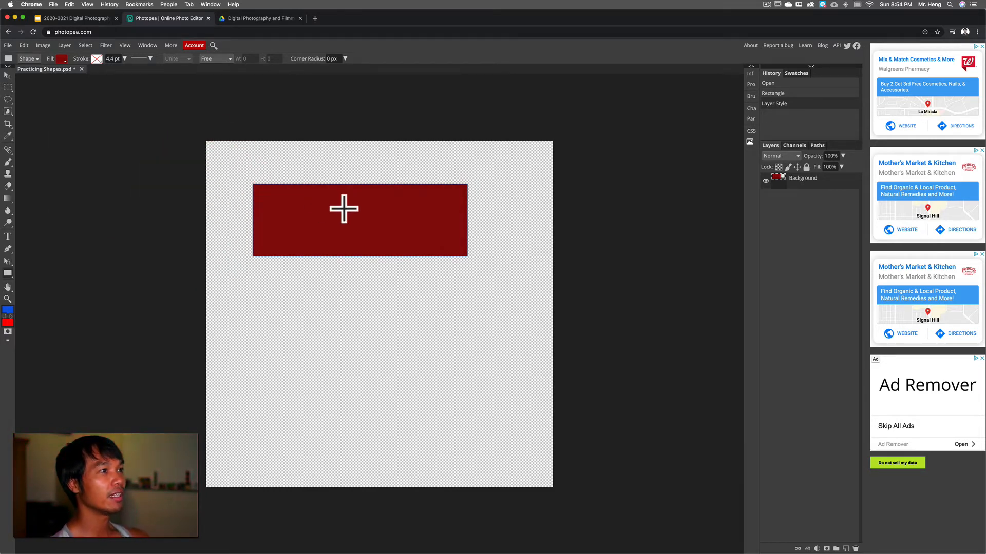
Try the no-fill, gradient and pattern fill types on the rectangle, and return to the solid dark red fill.
left_click(97, 60)
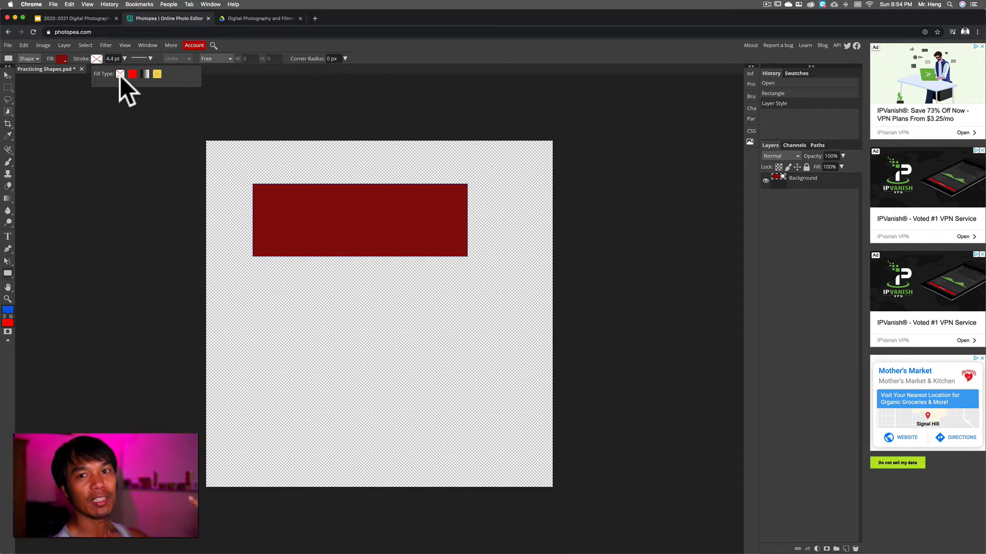
left_click(62, 59)
left_click(84, 73)
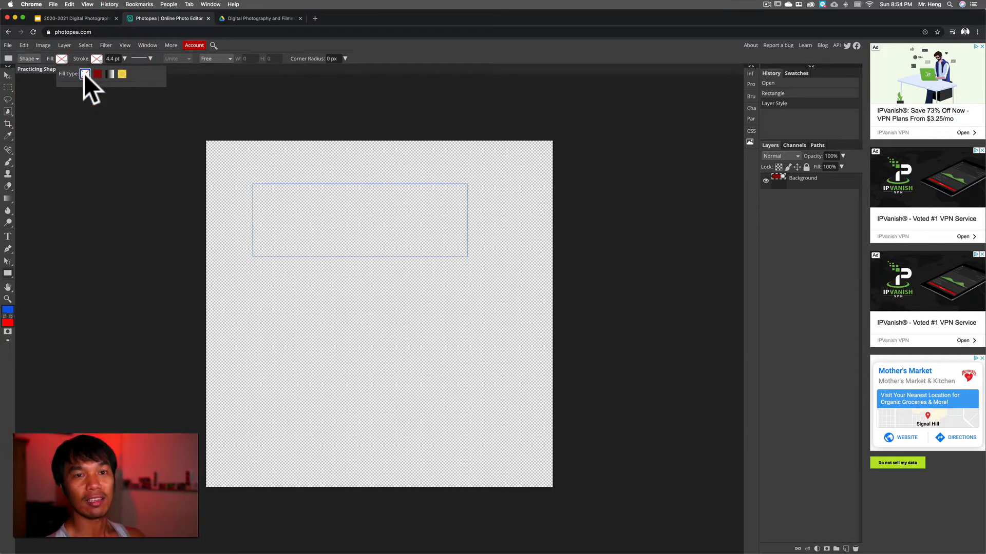
left_click(97, 73)
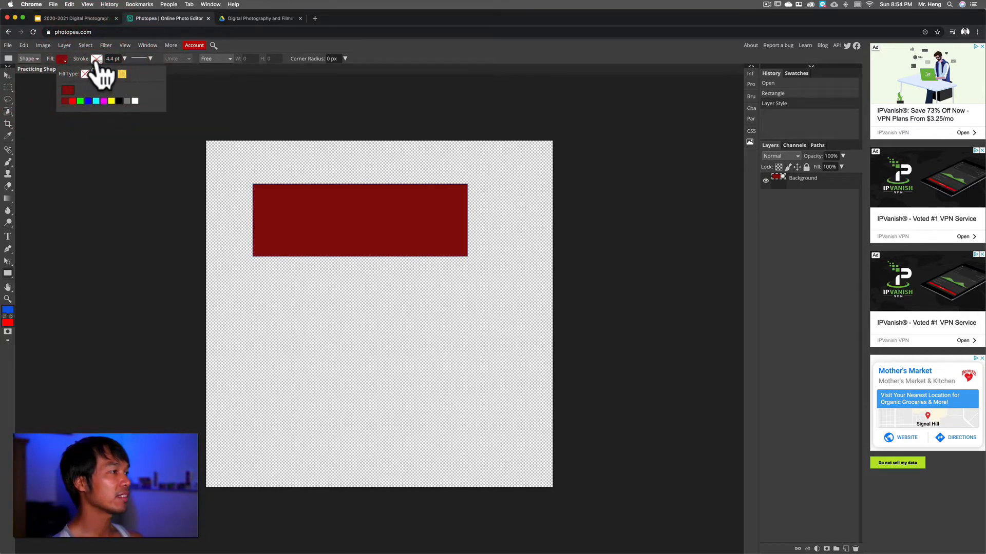
left_click(110, 73)
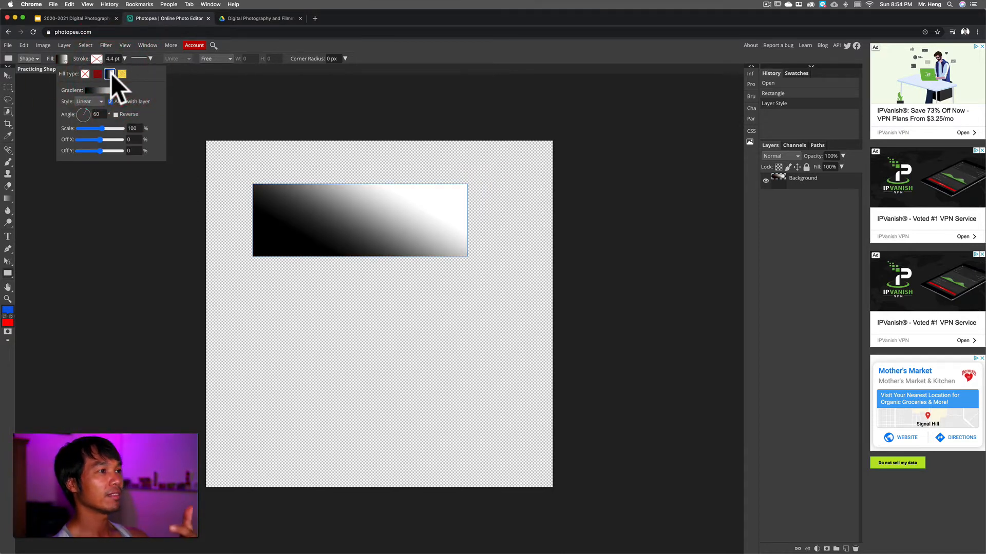
left_click(121, 74)
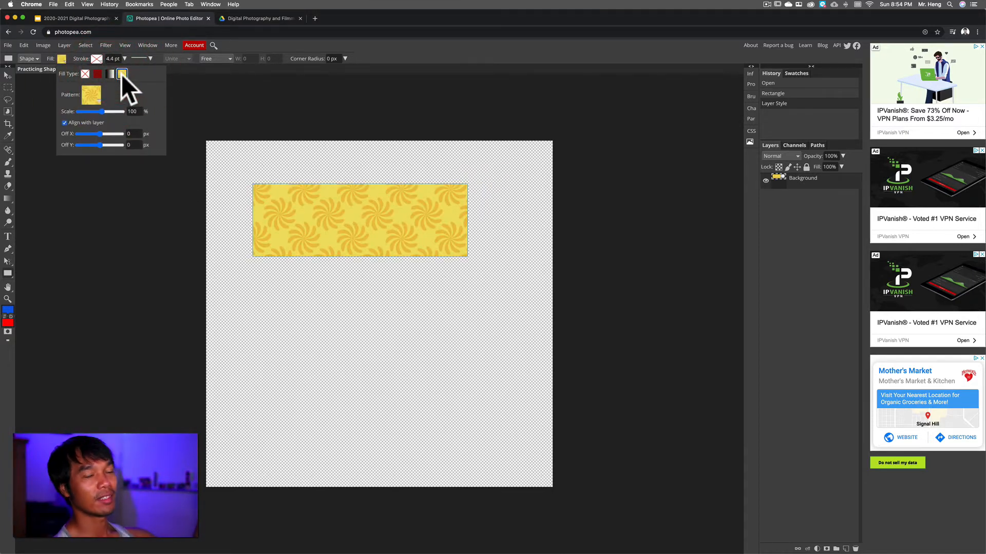
left_click(97, 73)
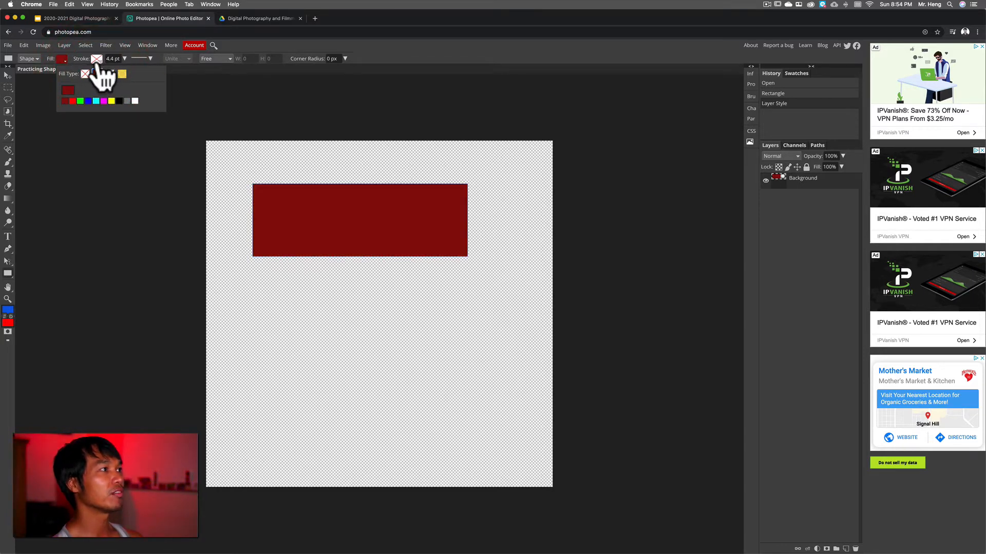
Give the rectangle a solid yellow stroke and restore its solid dark red fill.
left_click(97, 59)
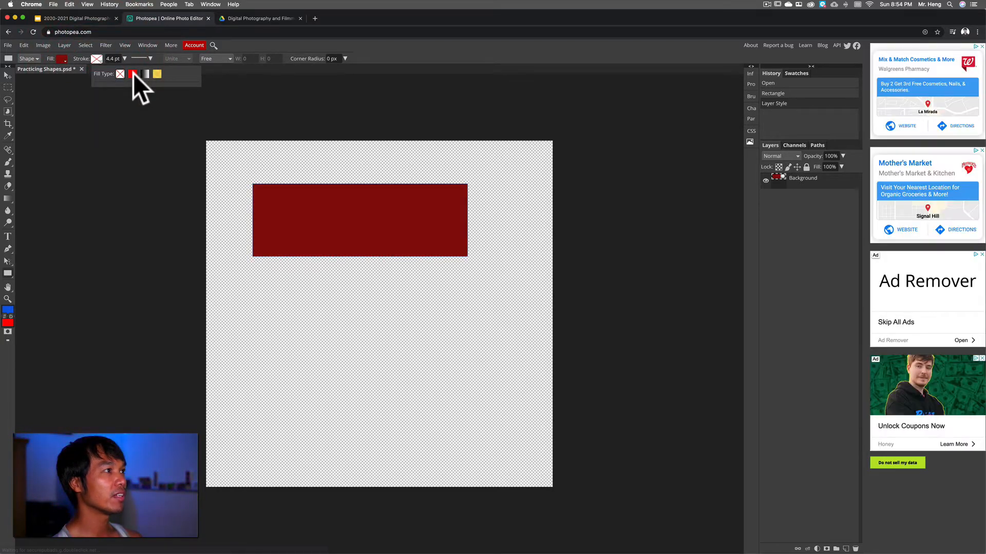
left_click(132, 74)
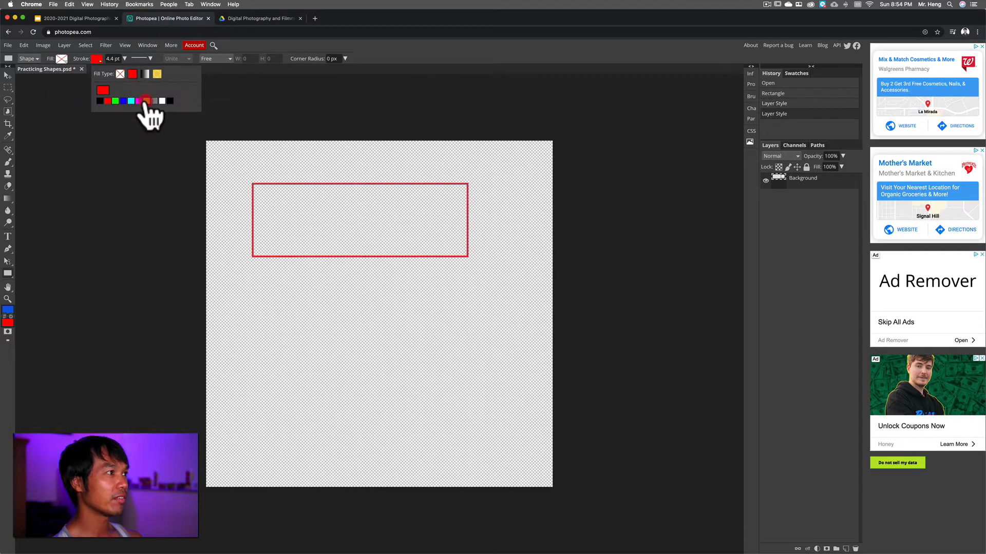
left_click(147, 100)
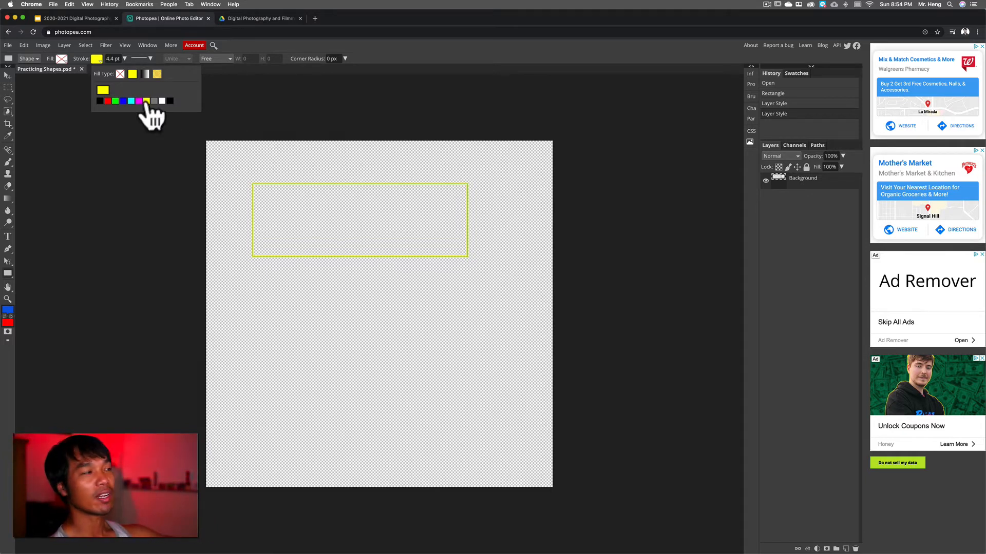
left_click(62, 59)
left_click(97, 74)
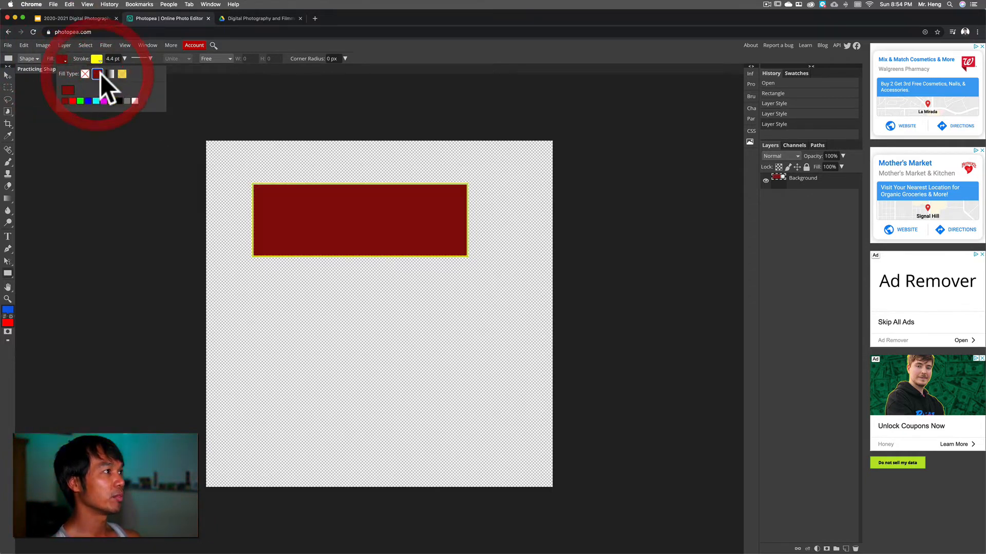
Thicken the rectangle's yellow stroke, trying 15 pt and different line end options, and settle on a 13 pt width.
left_click(96, 59)
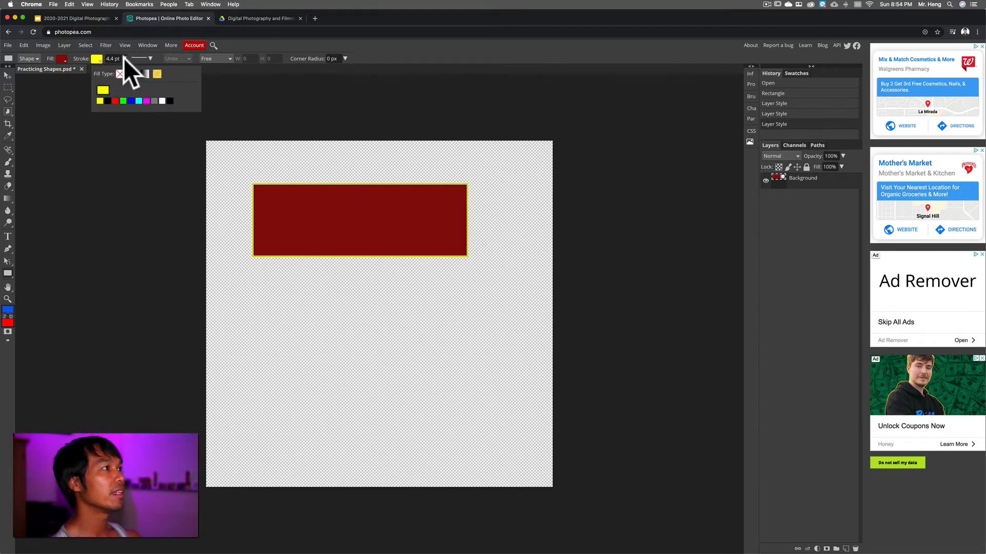
left_click(124, 59)
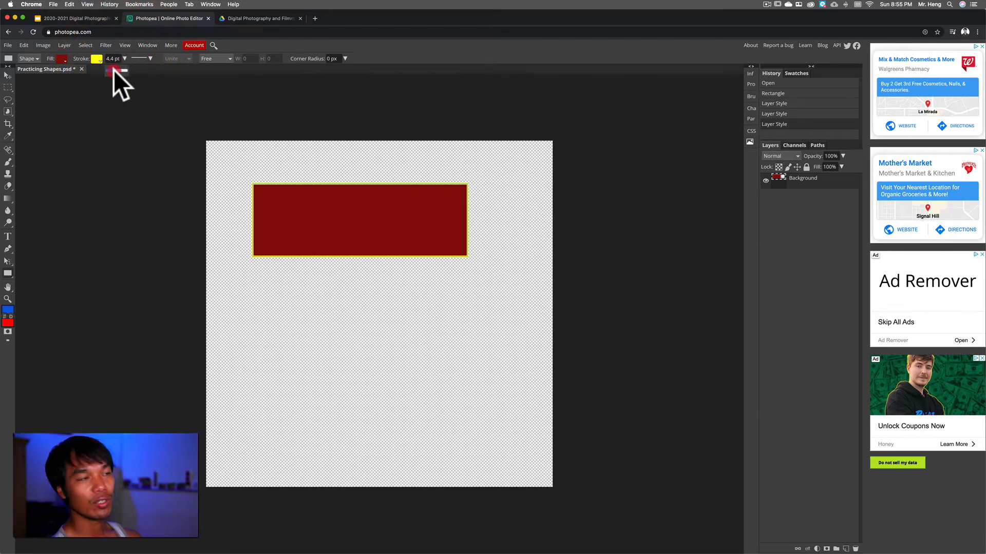
left_click_drag(113, 70, 117, 71)
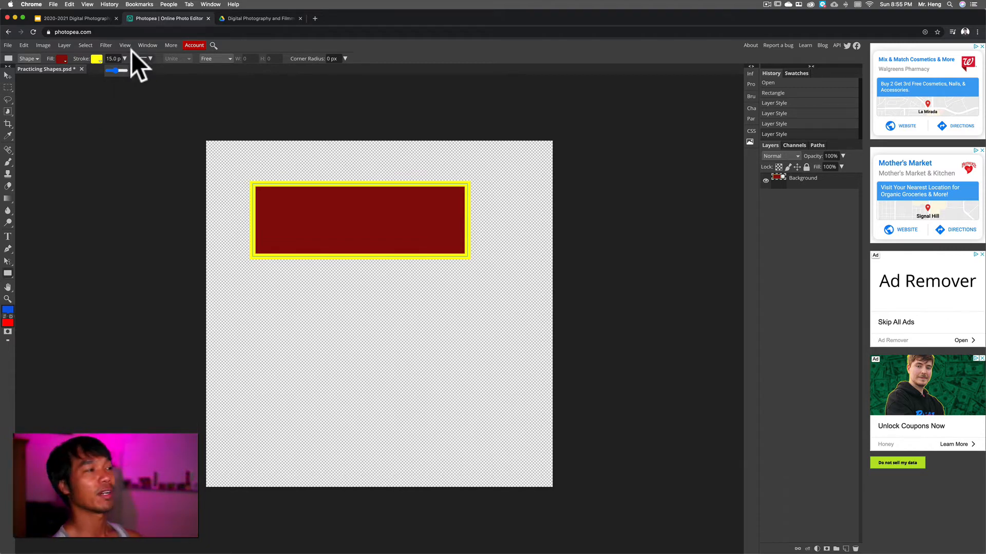
left_click(149, 57)
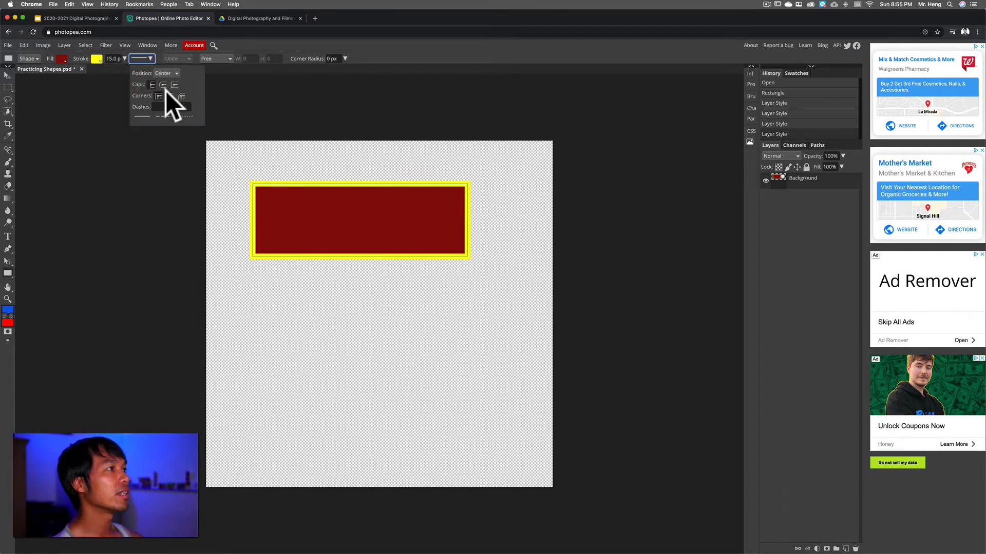
left_click(163, 84)
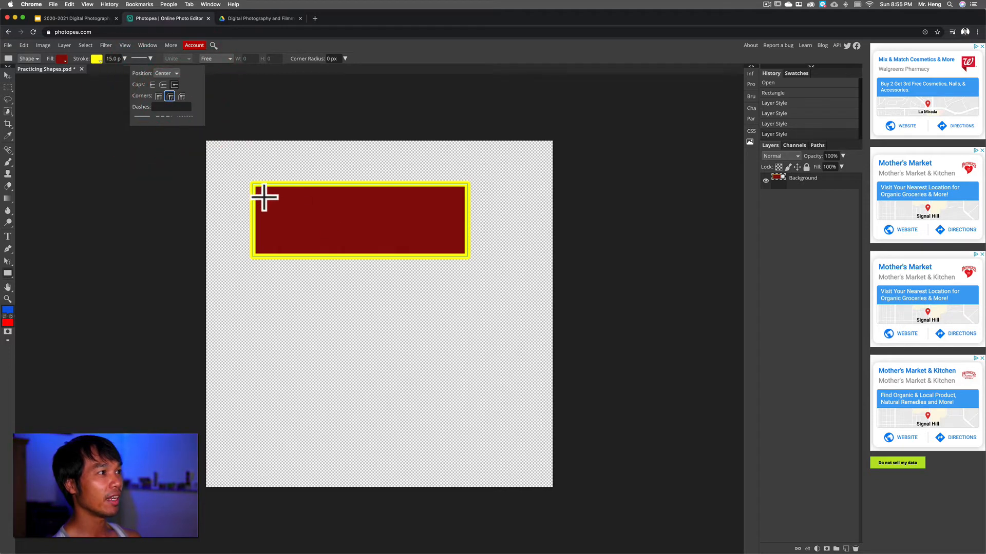
left_click(125, 58)
left_click_drag(126, 69, 112, 70)
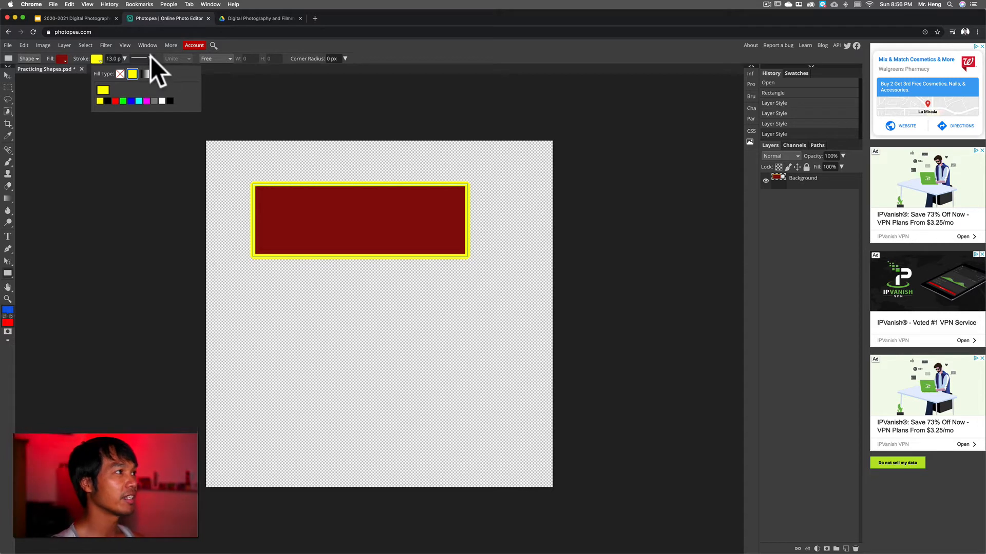
Apply the beveled corner style to the rectangle's stroke and change the stroke colour to black.
left_click(149, 57)
left_click(170, 96)
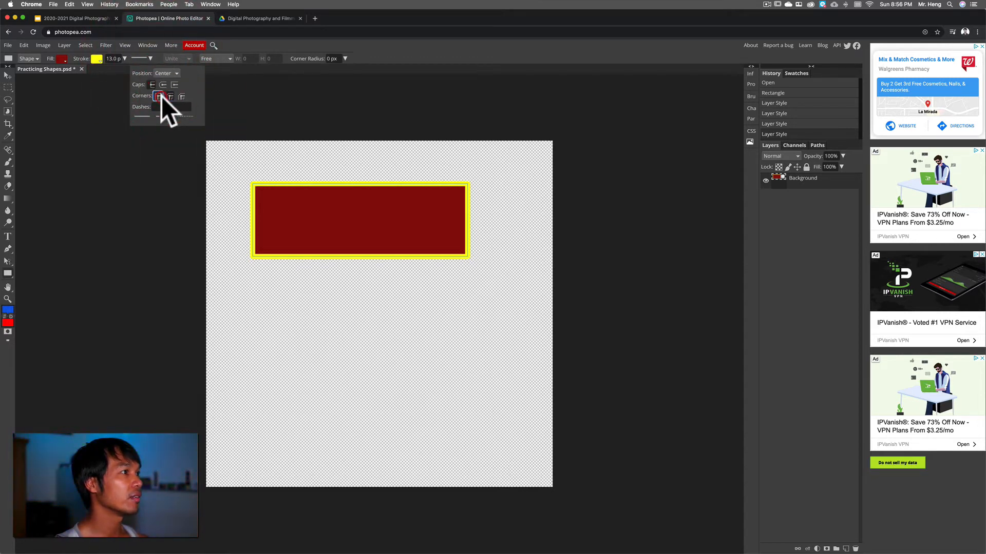
left_click(181, 96)
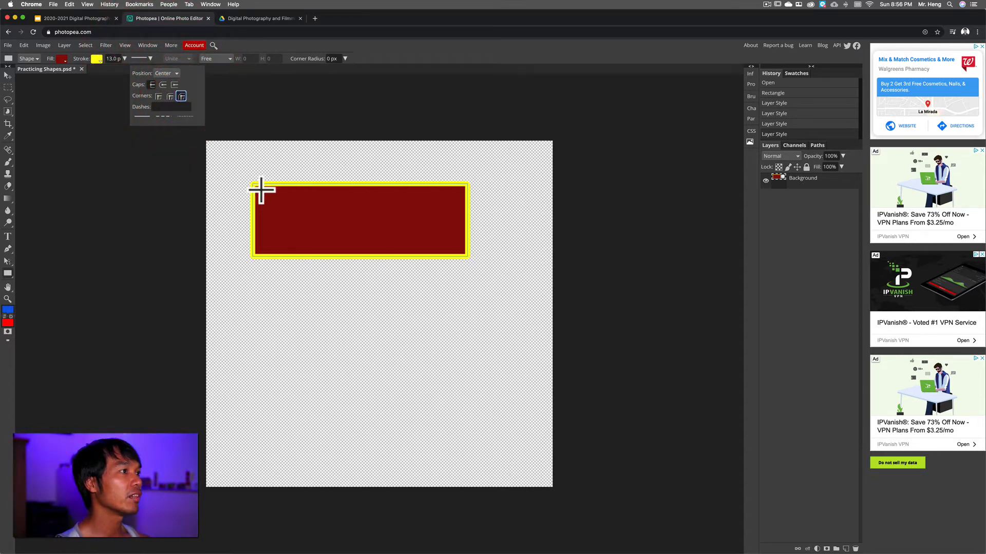
left_click(97, 59)
left_click(107, 100)
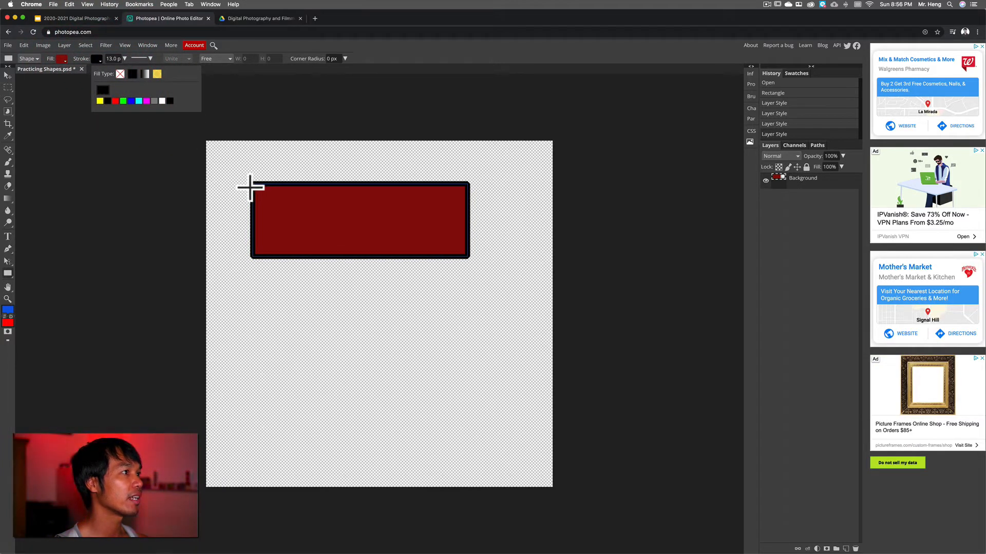
Compare the round and square corner styles on the rectangle's black stroke, and return to beveled corners.
left_click(121, 45)
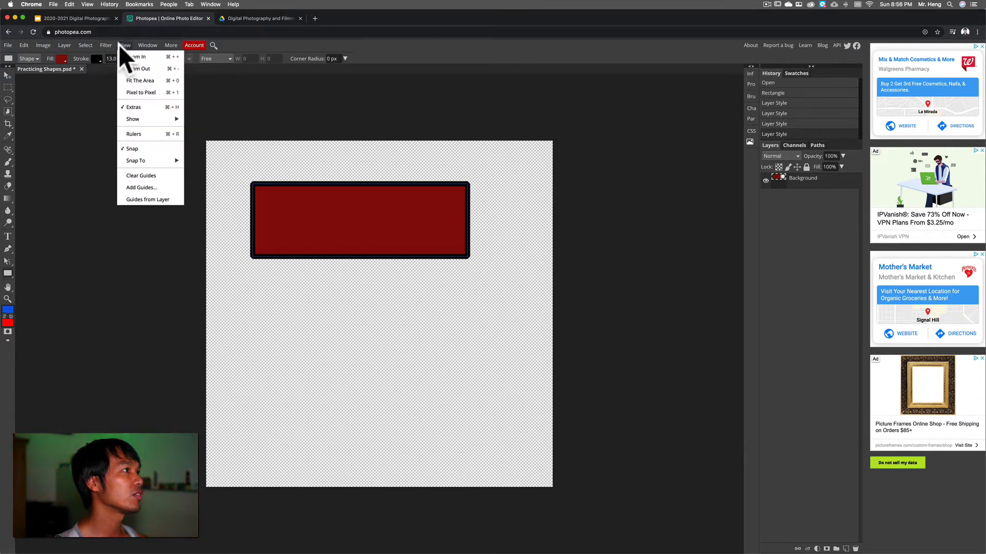
left_click(134, 57)
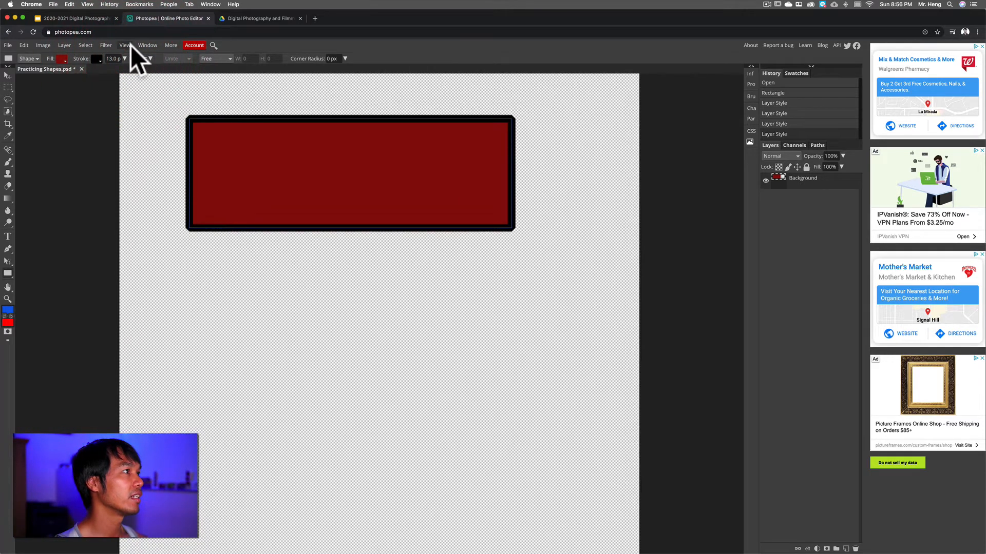
left_click(130, 45)
left_click(132, 60)
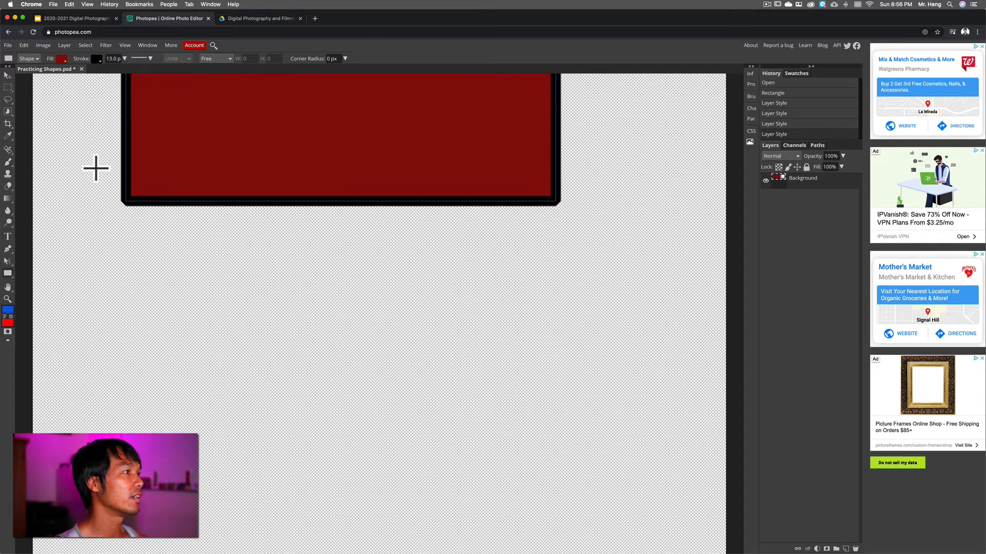
scroll(94, 167, "up", 5)
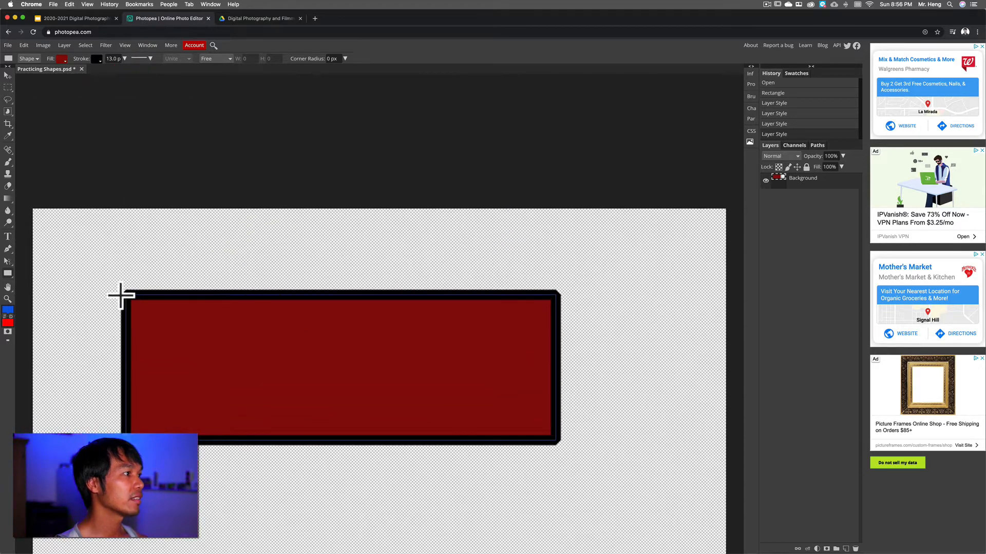
left_click(144, 60)
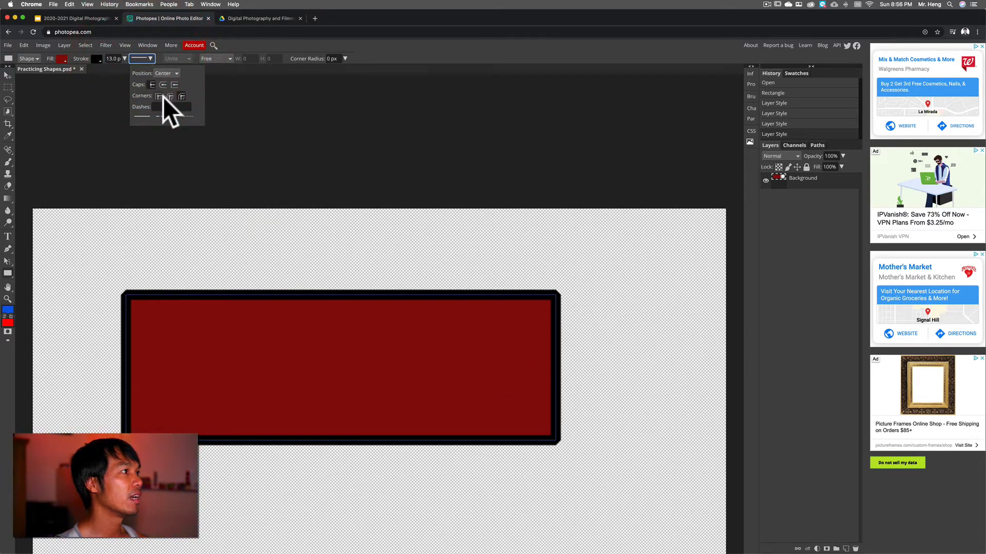
left_click(173, 97)
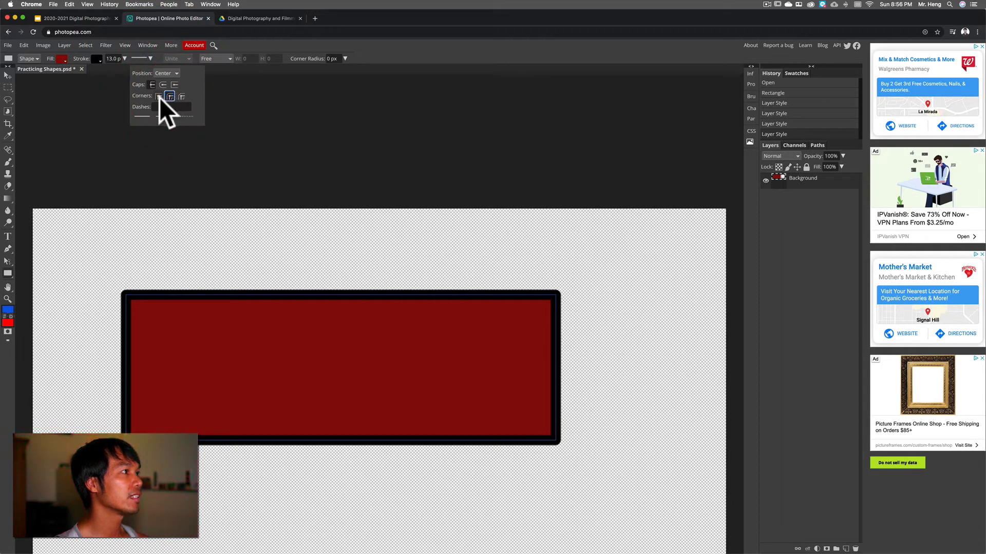
left_click(159, 97)
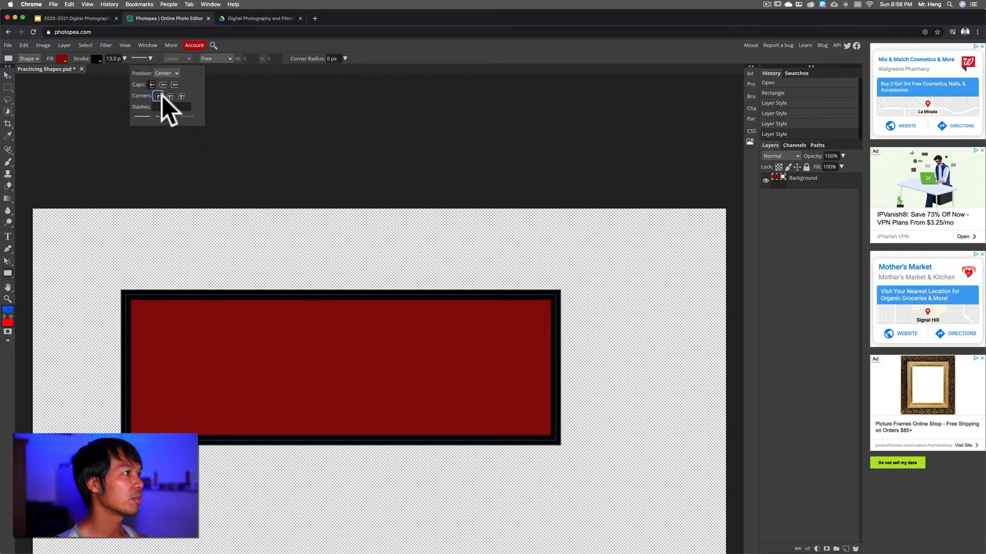
left_click(169, 95)
left_click(182, 95)
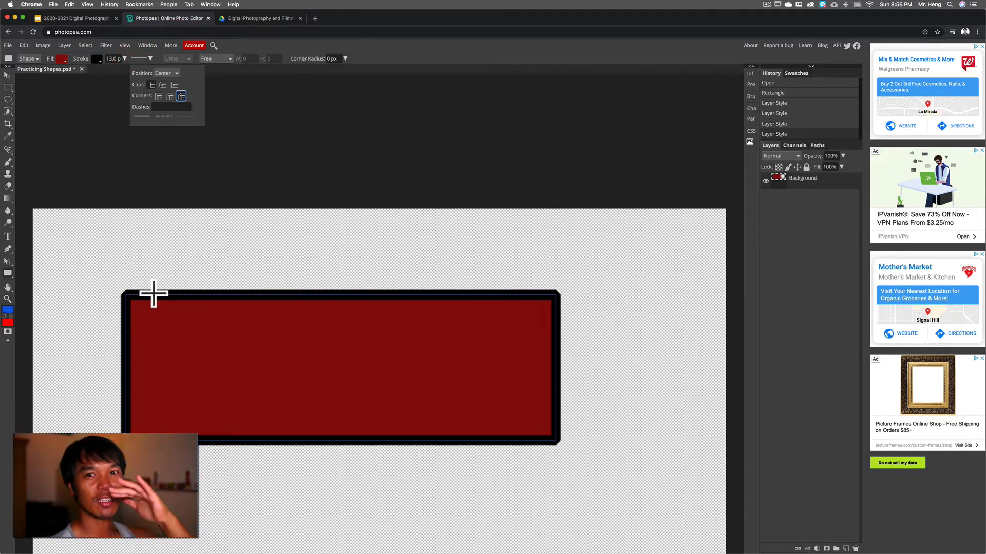
Try the solid and 4 2 dashed line styles on the rectangle's stroke, and choose the dotted style.
left_click(139, 116)
left_click(162, 117)
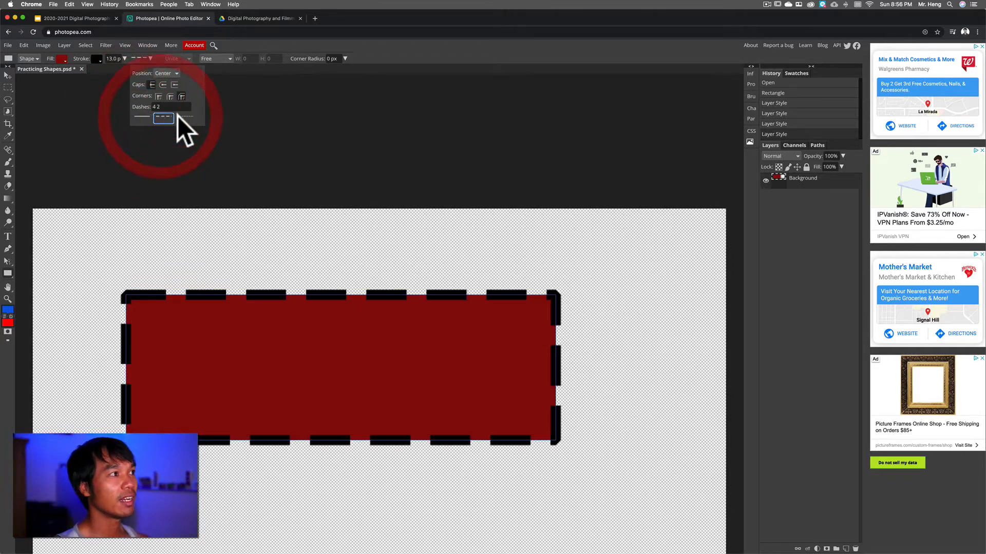
left_click(184, 117)
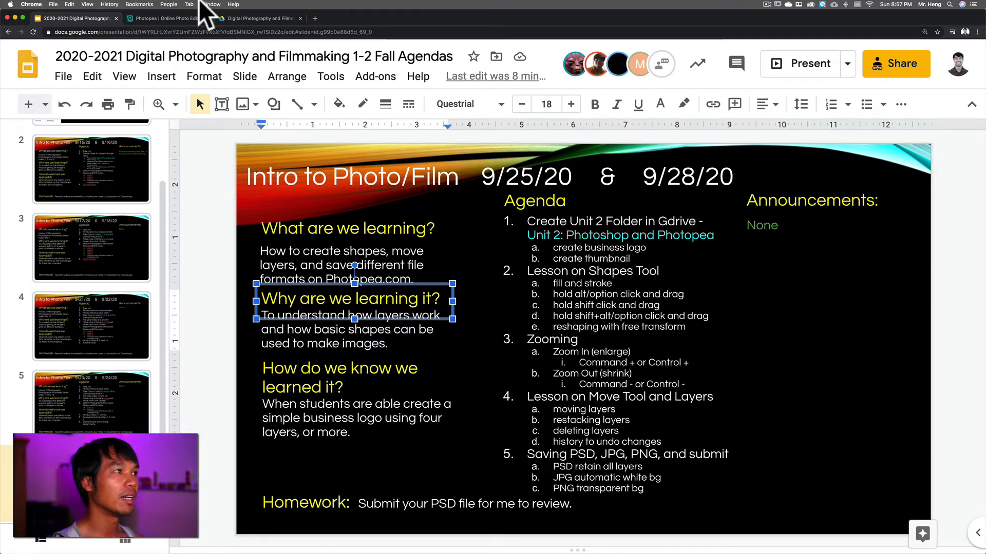
Switch to Photopea and draw a perfect circle below the rectangle with the Ellipse tool.
left_click(177, 19)
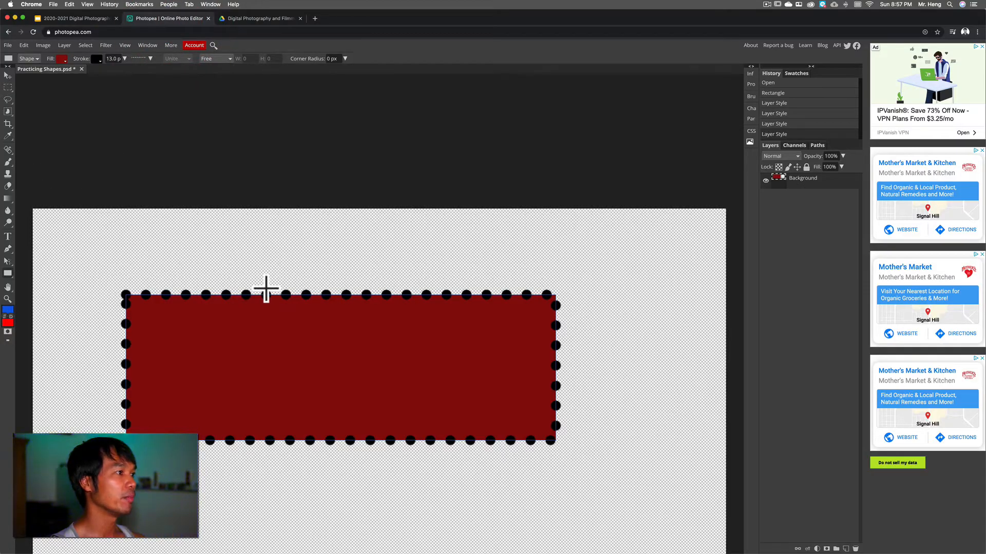
key("super+minus")
key("super+minus")
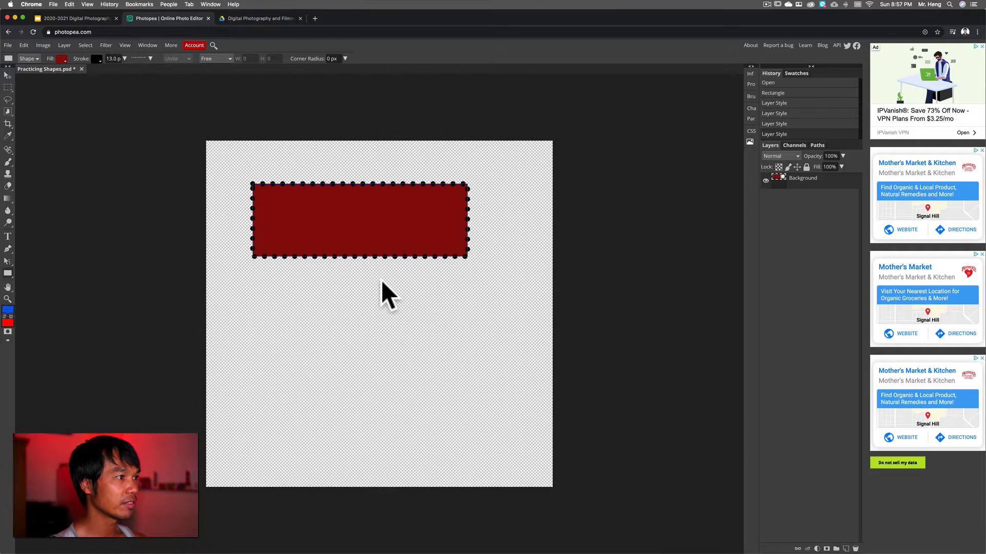
left_click(11, 275)
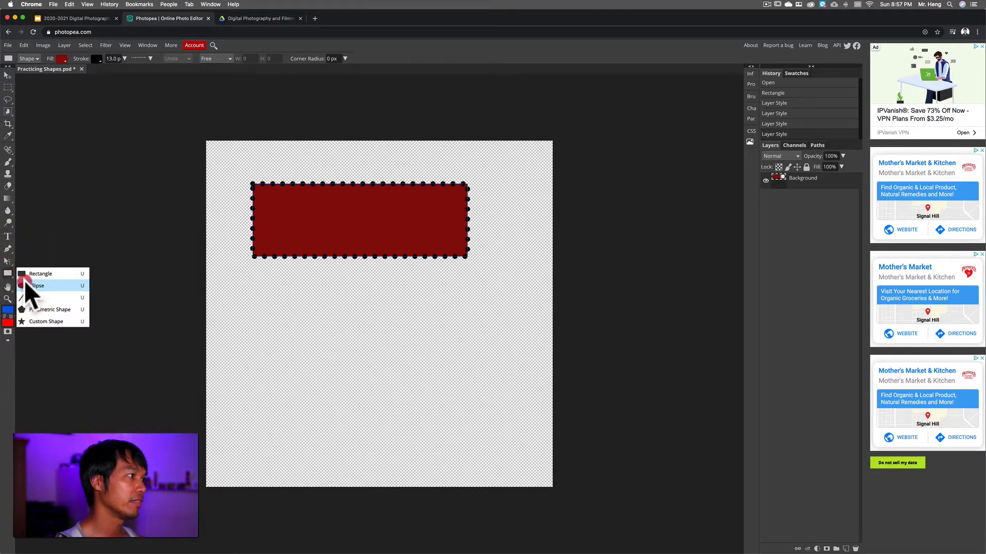
left_click(24, 281)
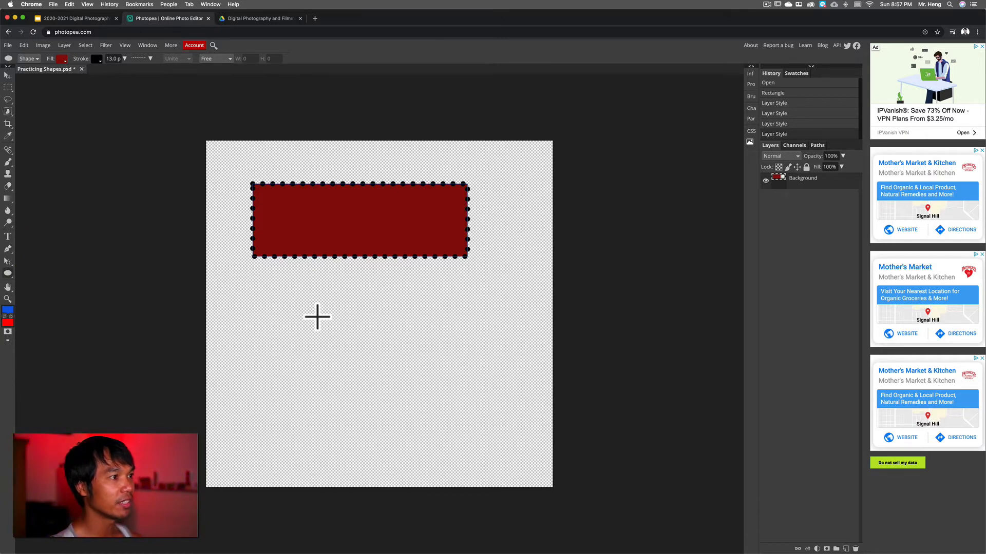
left_click_drag(317, 317, 506, 386)
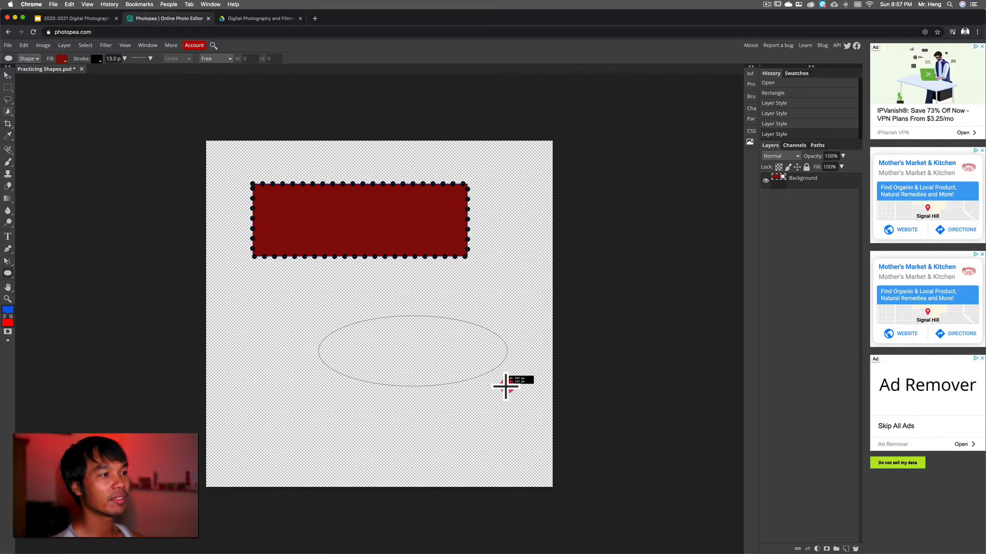
left_click_drag(505, 386, 464, 415)
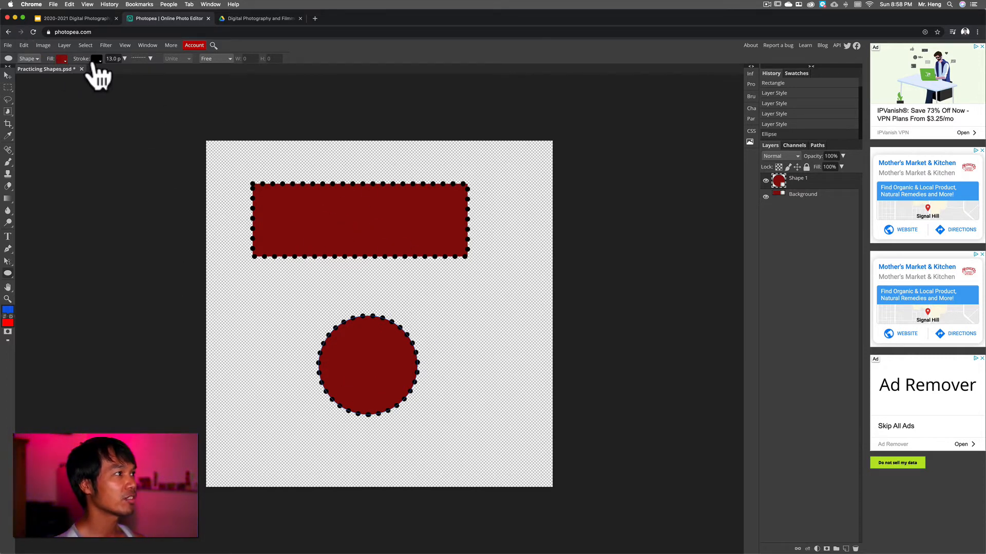
Try the yellow pattern and the linear black-to-white gradient as the circle's stroke fill.
left_click(95, 60)
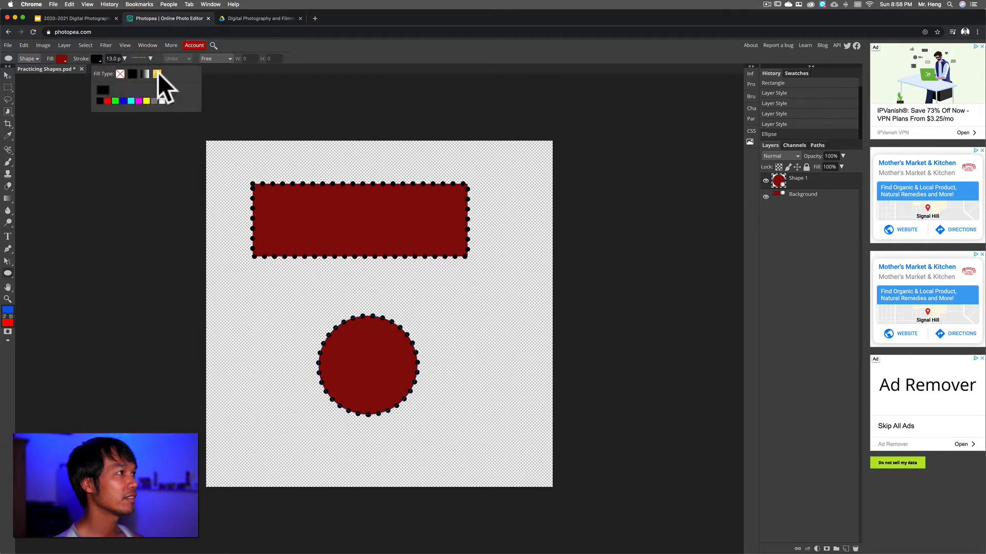
left_click(157, 73)
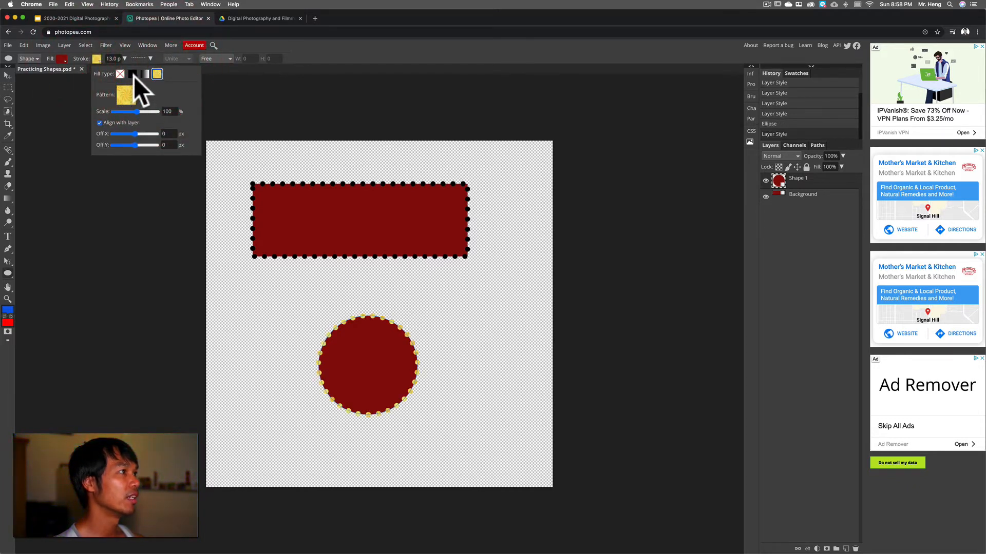
left_click(145, 74)
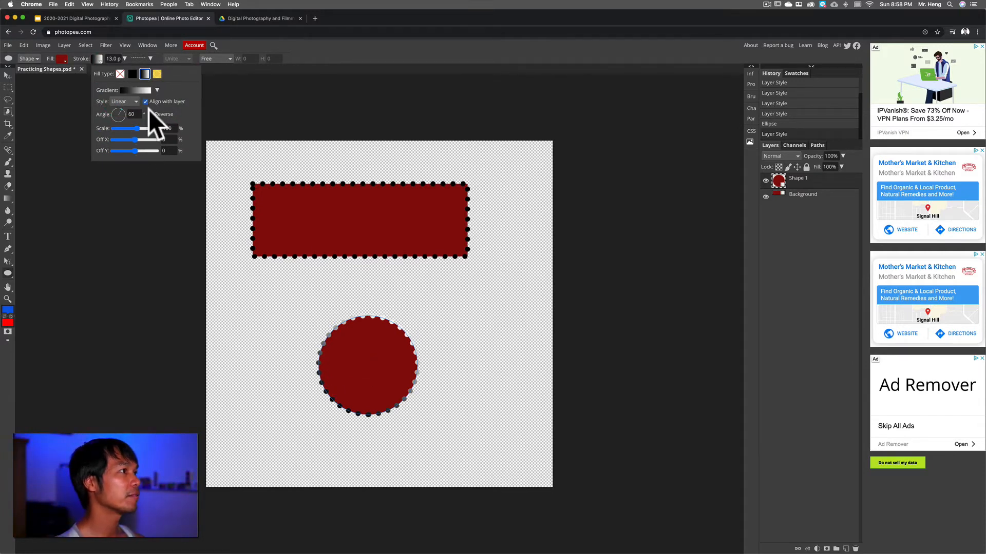
Set the circle's stroke to the solid line style and fill it with the yellow pattern.
left_click(137, 58)
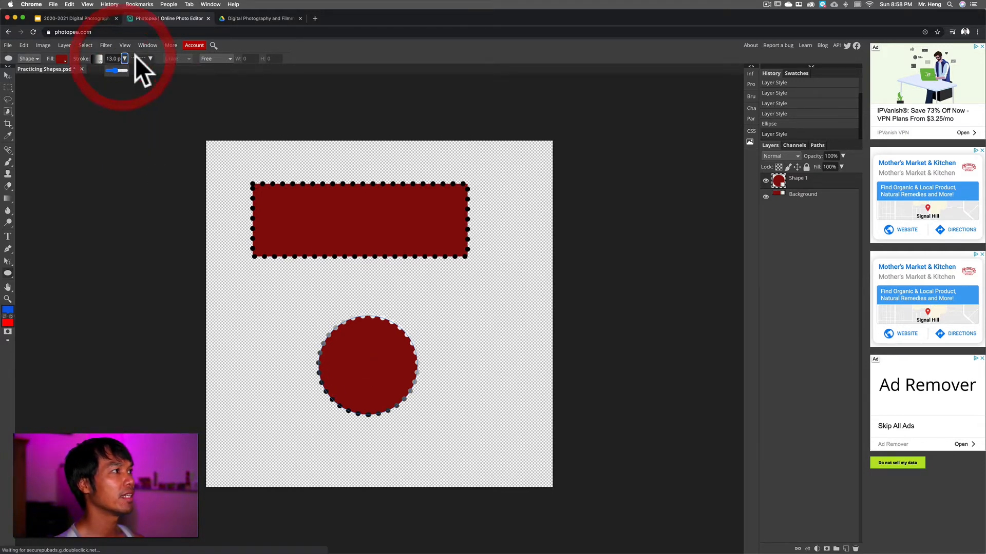
left_click(142, 117)
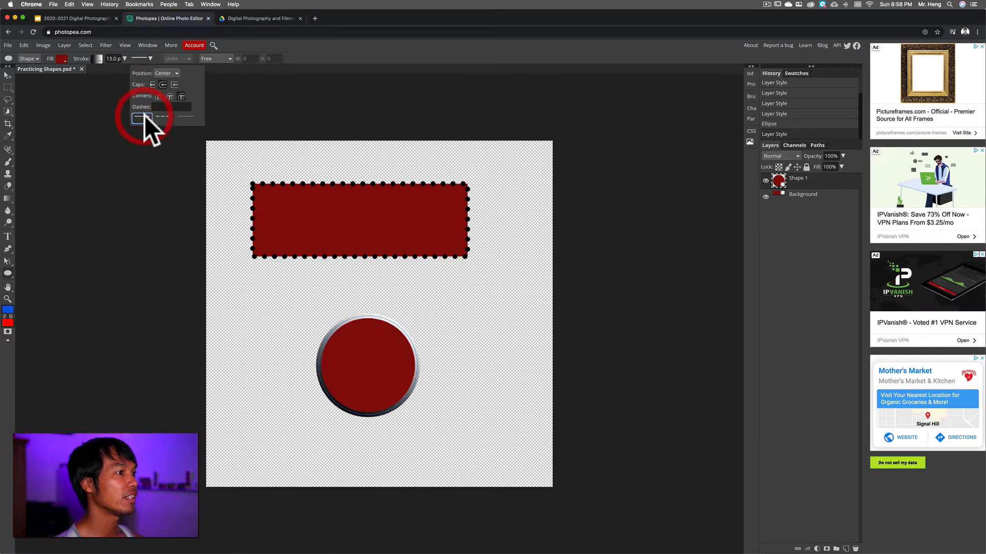
left_click(98, 58)
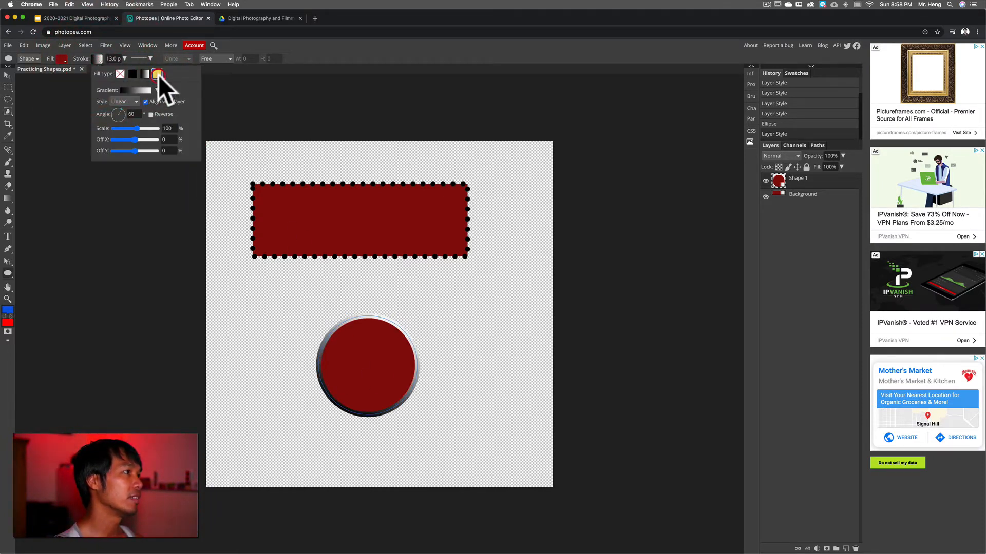
left_click(157, 74)
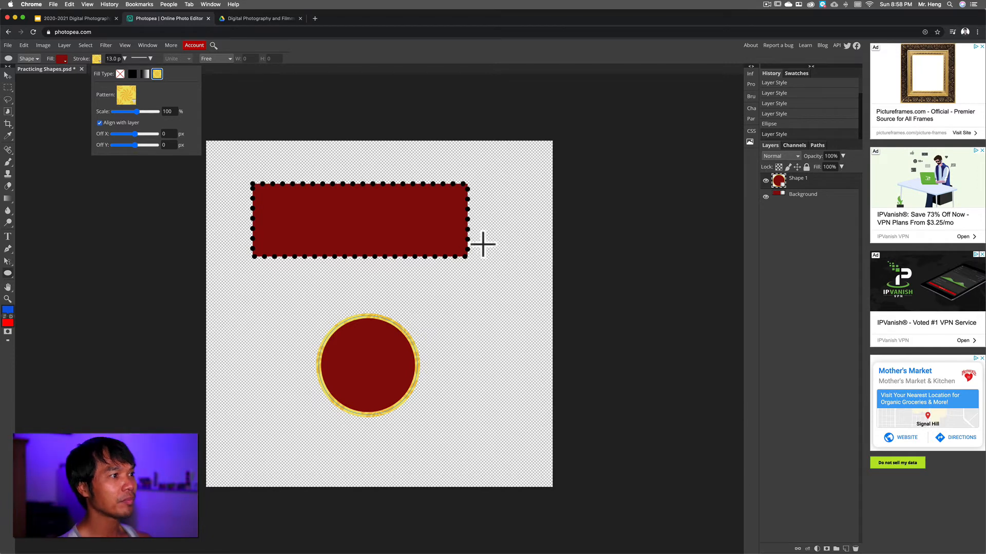
Check the shapes lesson agenda in Google Slides, return to Photopea and choose the Parametric Shape tool.
left_click(79, 17)
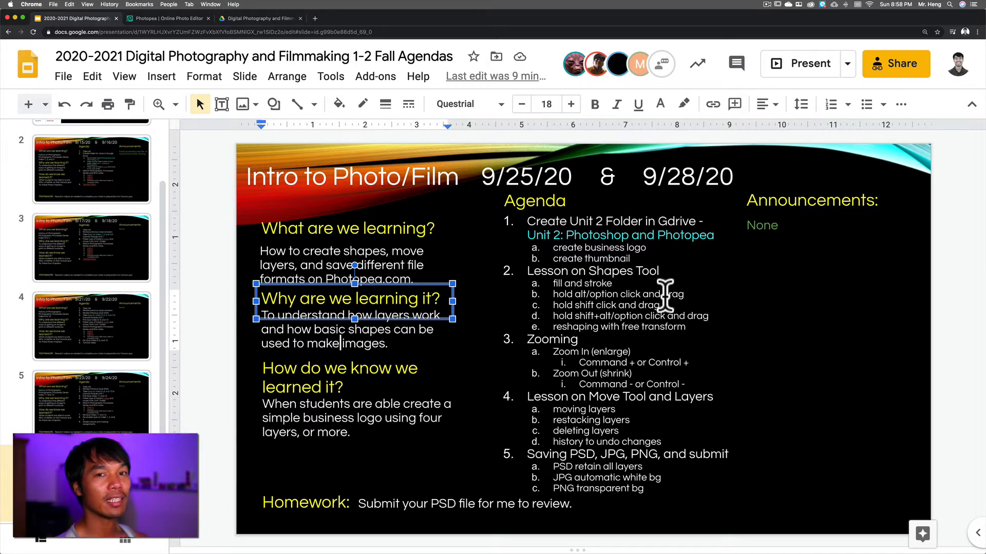
left_click(174, 18)
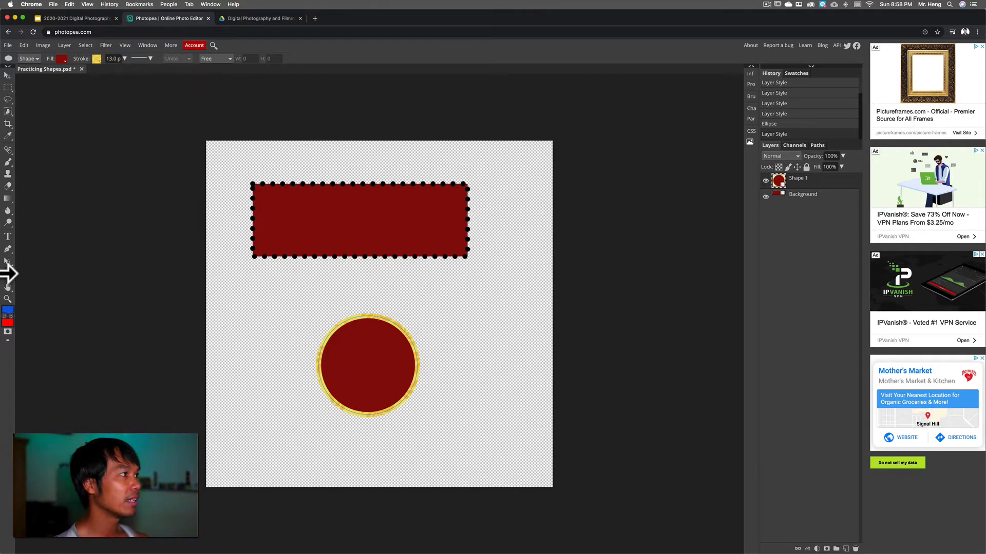
left_click(9, 274)
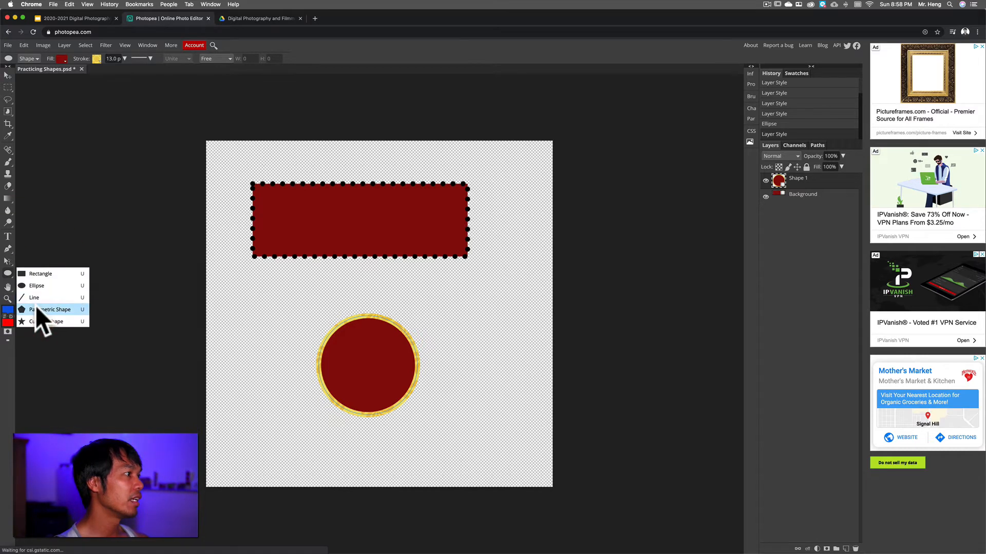
left_click(37, 308)
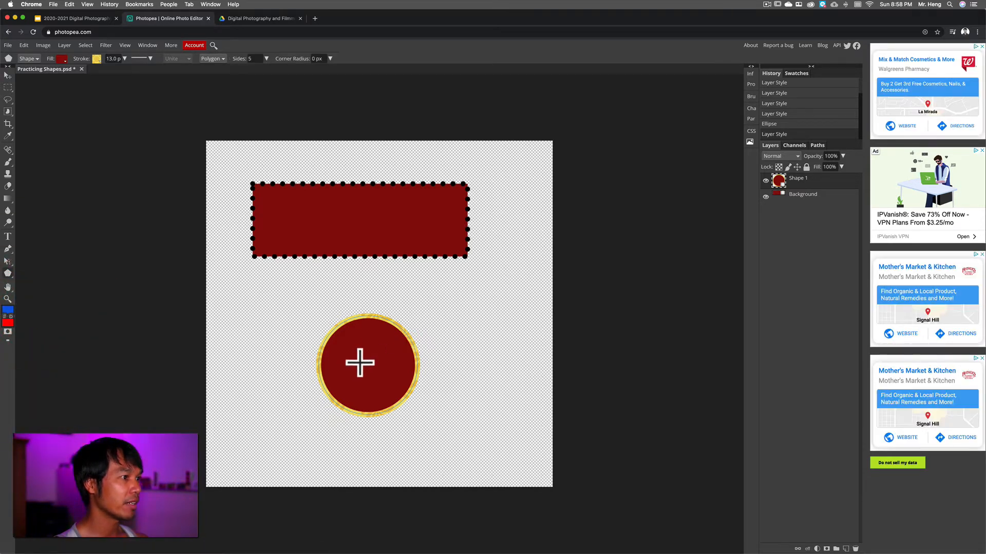
Change the circle's fill to bright red and its stroke to solid magenta.
left_click(62, 58)
left_click(72, 101)
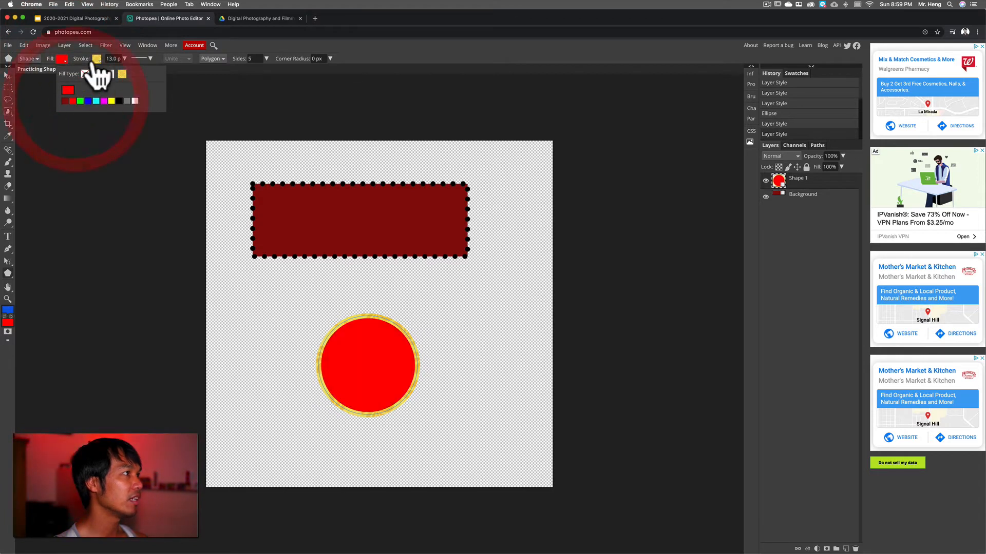
left_click(96, 59)
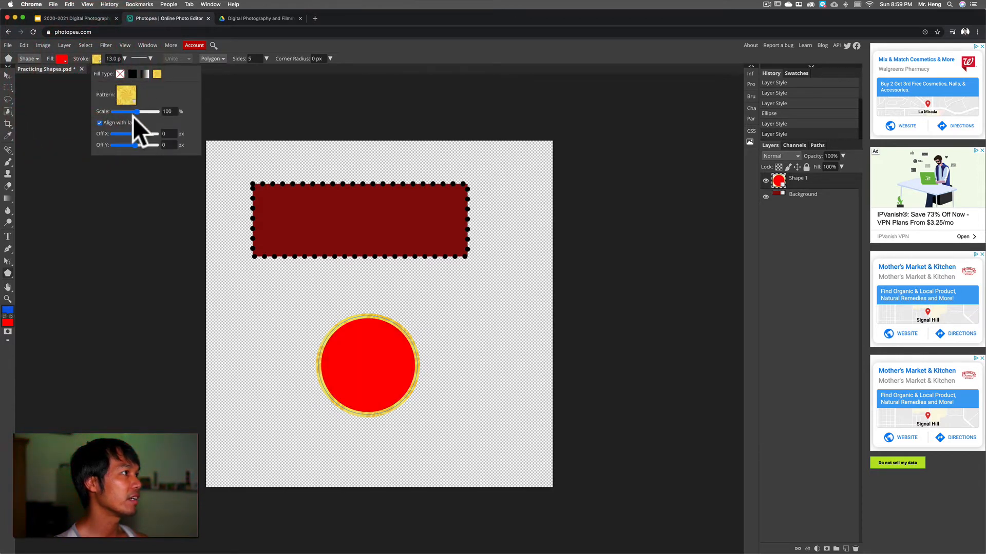
left_click(132, 75)
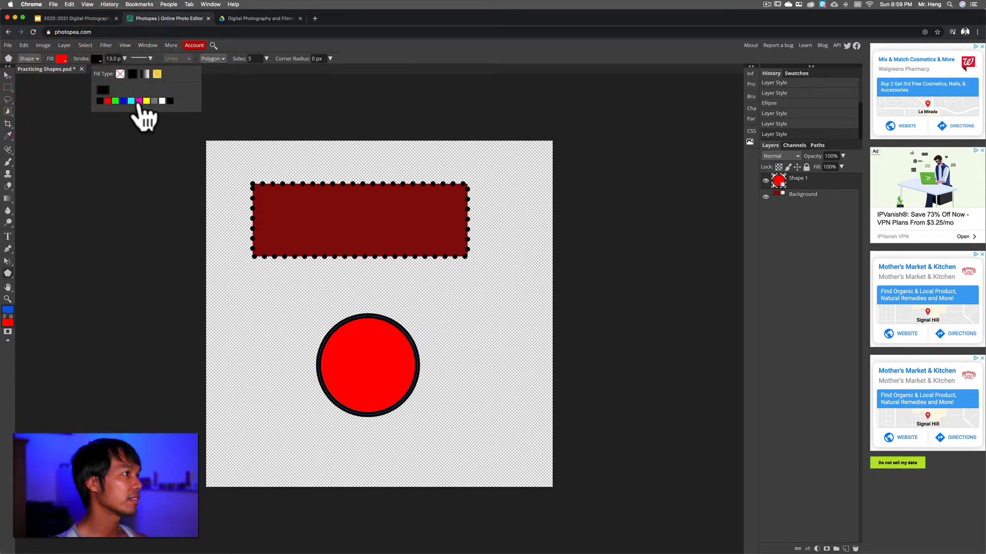
left_click(139, 100)
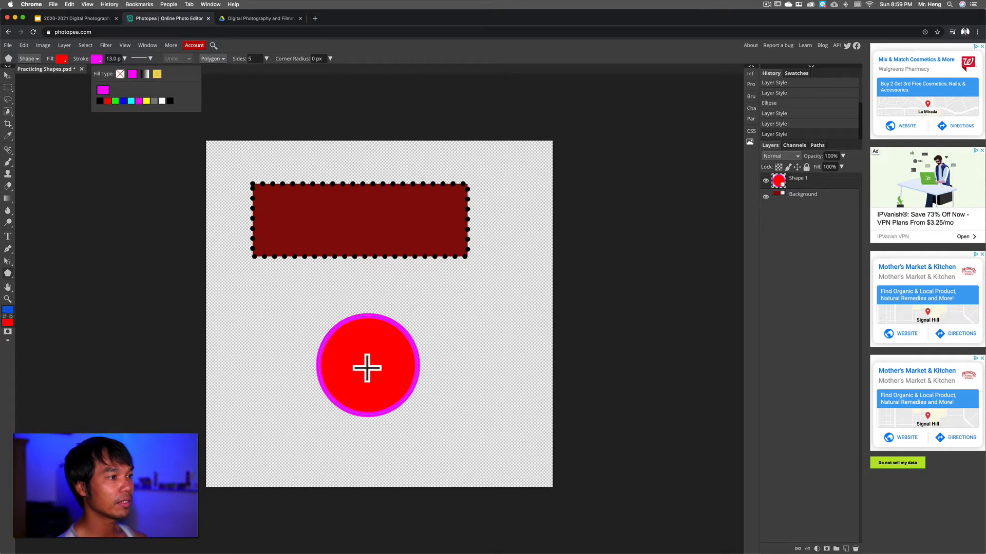
Draw a small five-sided polygon outward from the circle's center and give it a green fill and a blue stroke.
left_click(365, 368)
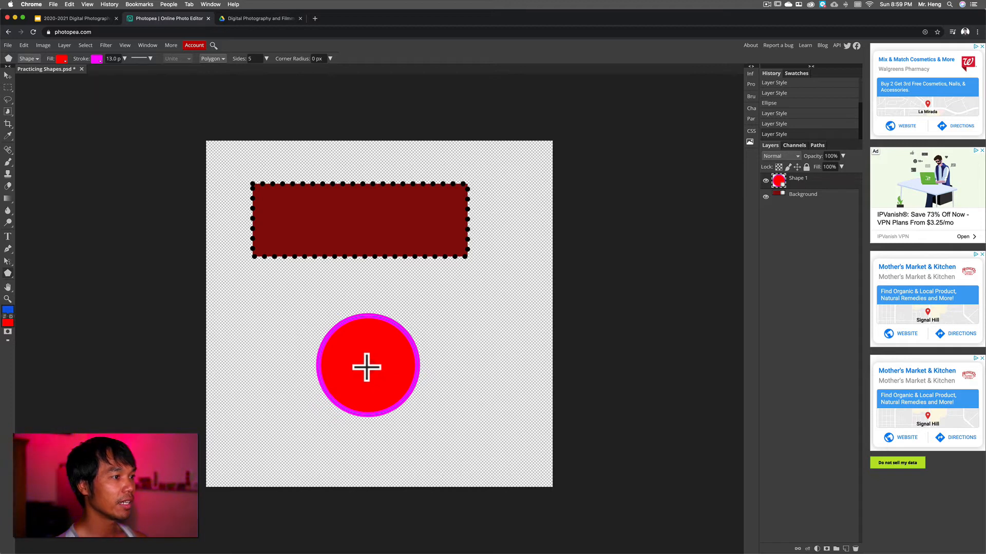
mouse_move(366, 368)
left_mouse_down()
mouse_move(392, 385)
mouse_move(378, 379)
mouse_move(390, 385)
mouse_move(371, 389)
mouse_move(389, 380)
mouse_move(332, 325)
mouse_move(376, 363)
mouse_move(387, 332)
mouse_move(429, 288)
mouse_move(378, 357)
left_mouse_up()
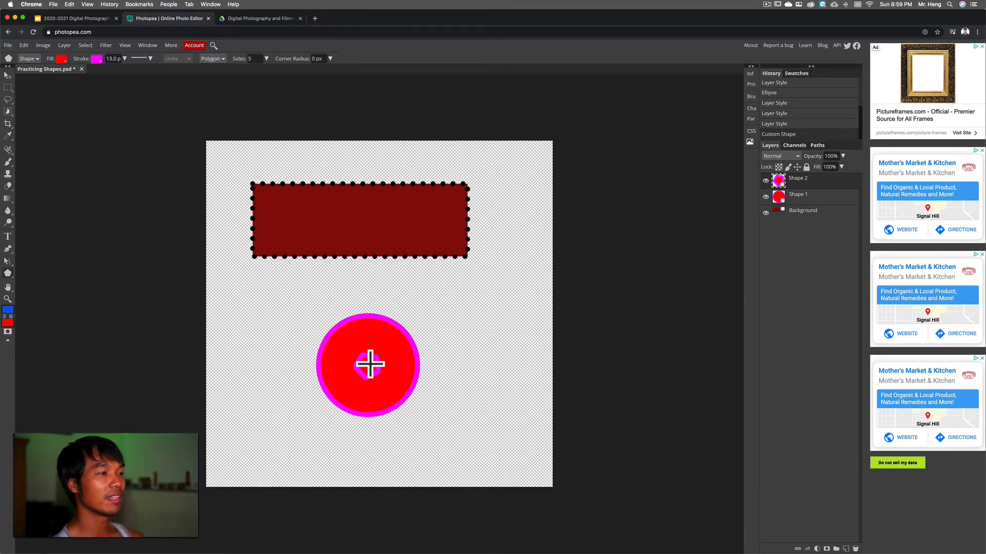
left_click(62, 60)
left_click(80, 101)
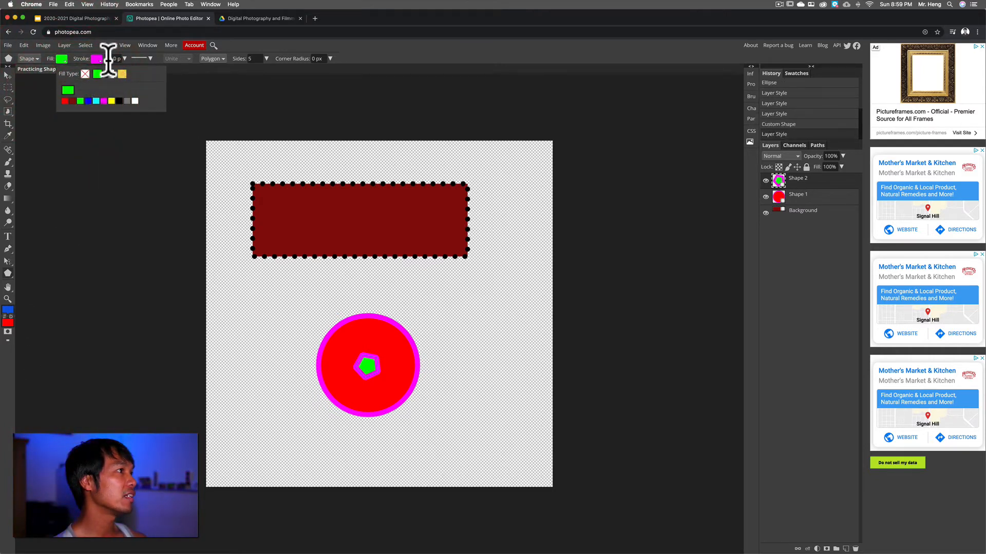
left_click(97, 58)
left_click(131, 101)
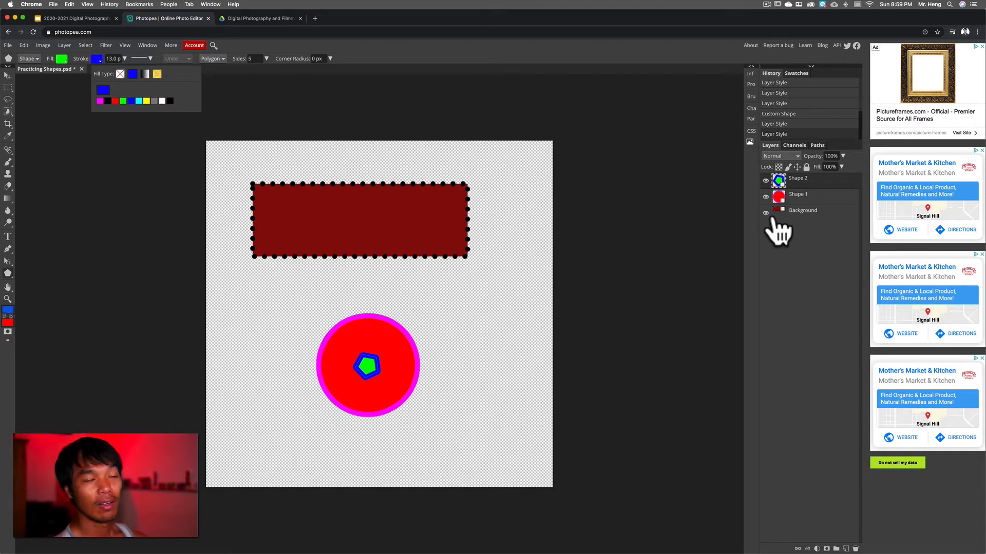
Consult the agenda in Google Slides and, back in Photopea, draw a square outward from the circle's center with the Rectangle tool.
left_click(79, 18)
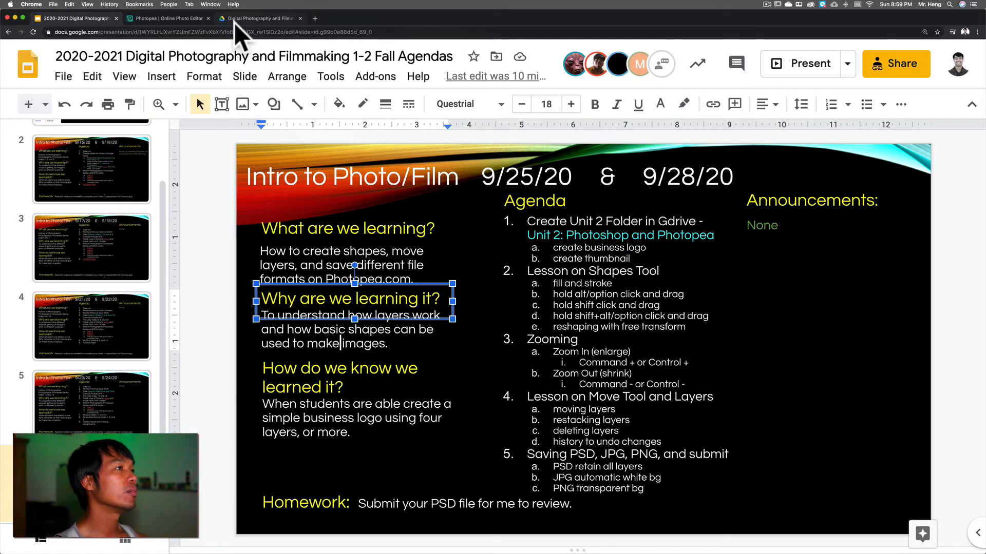
left_click(164, 19)
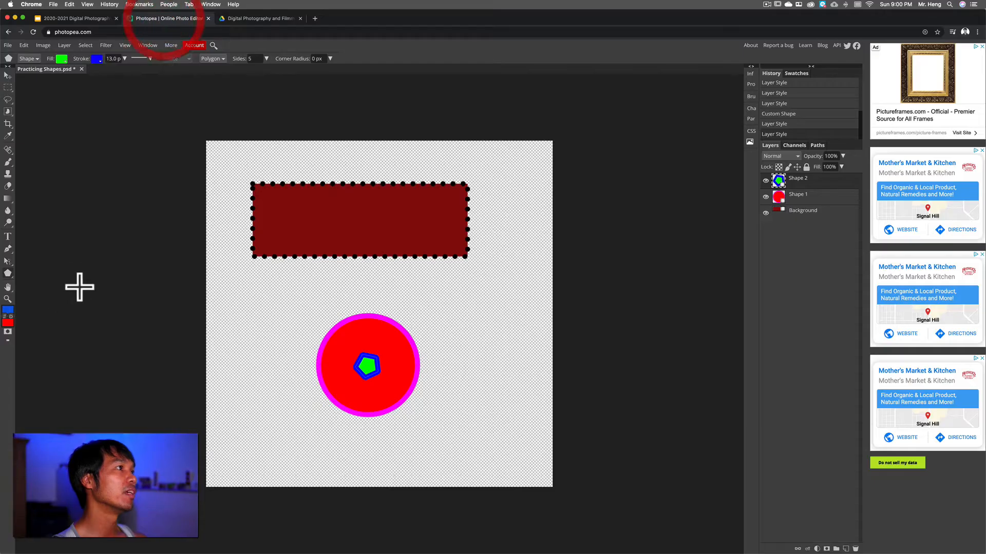
right_click(11, 273)
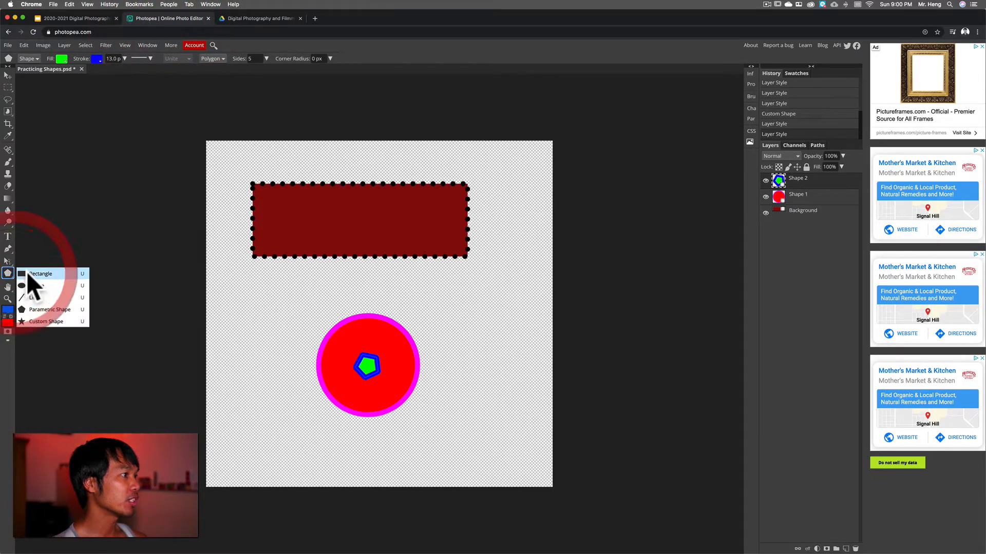
left_click(28, 274)
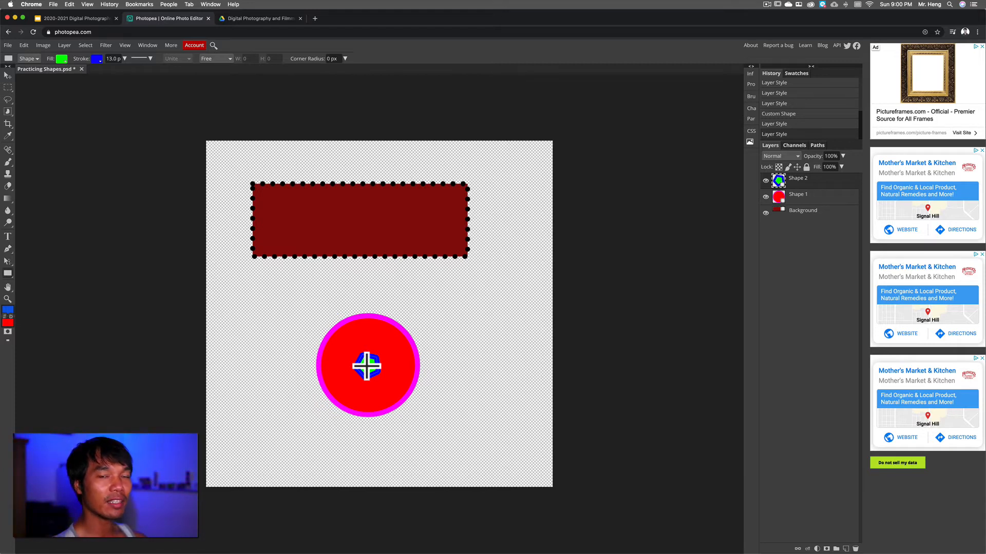
left_click_drag(366, 366, 399, 414)
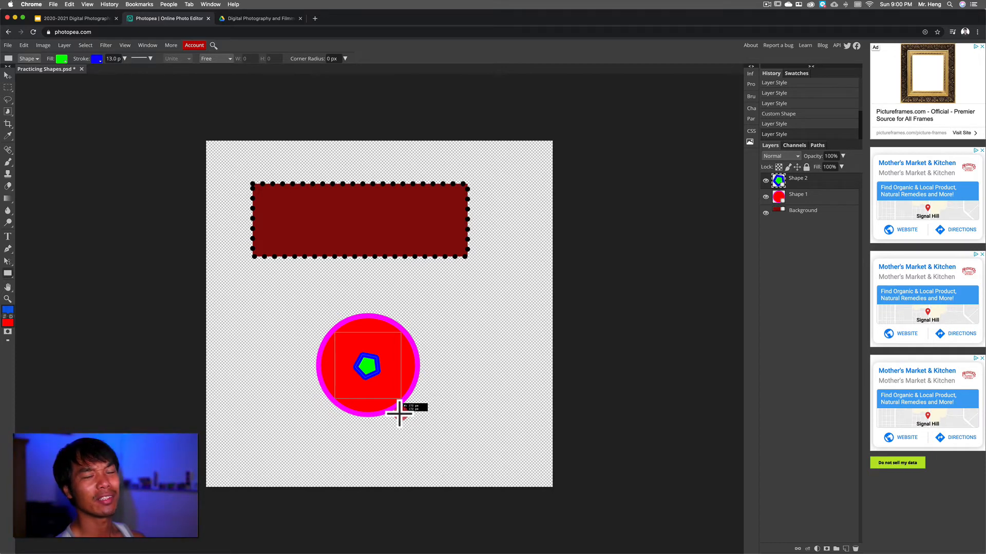
left_click_drag(399, 414, 404, 384)
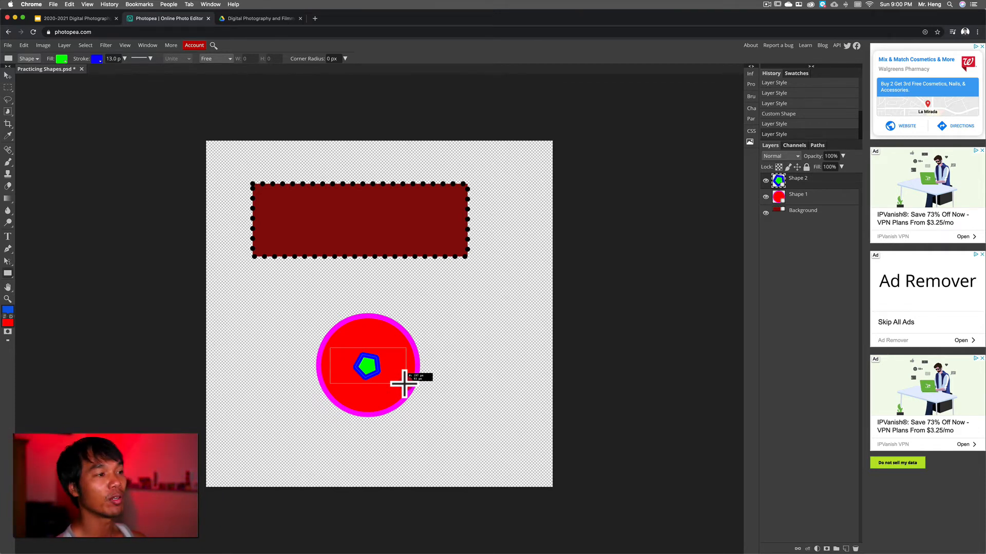
mouse_move(404, 384)
left_mouse_down()
mouse_move(383, 367)
mouse_move(394, 387)
mouse_move(414, 392)
left_mouse_up()
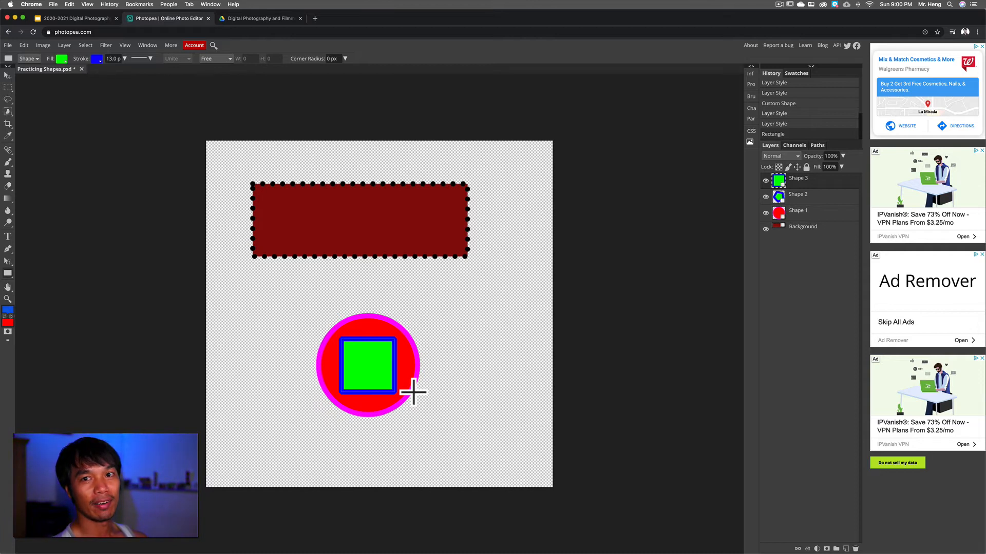
Return to Photopea and stretch the green square with Free Transform into a wide bar, about 347% wide and 74% high.
right_click(12, 275)
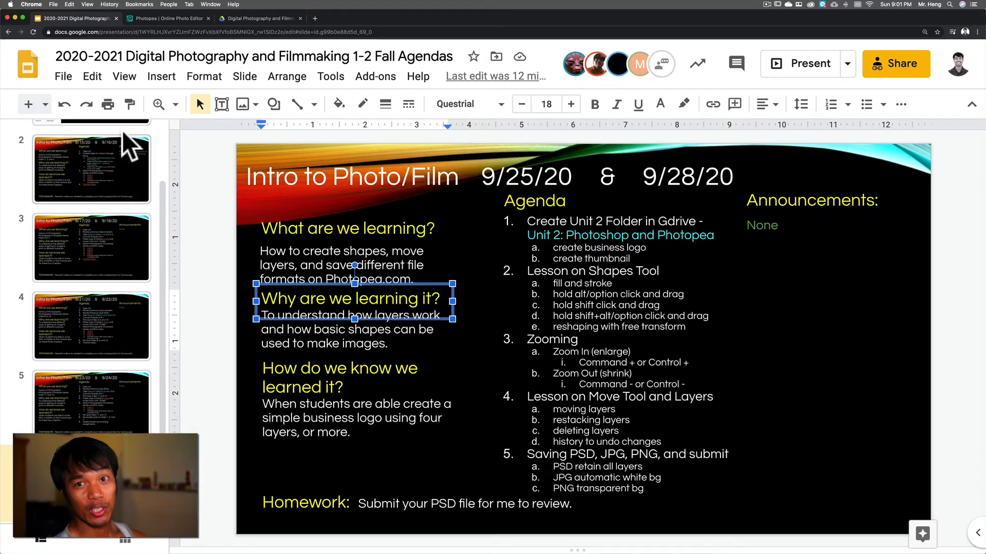
left_click(152, 18)
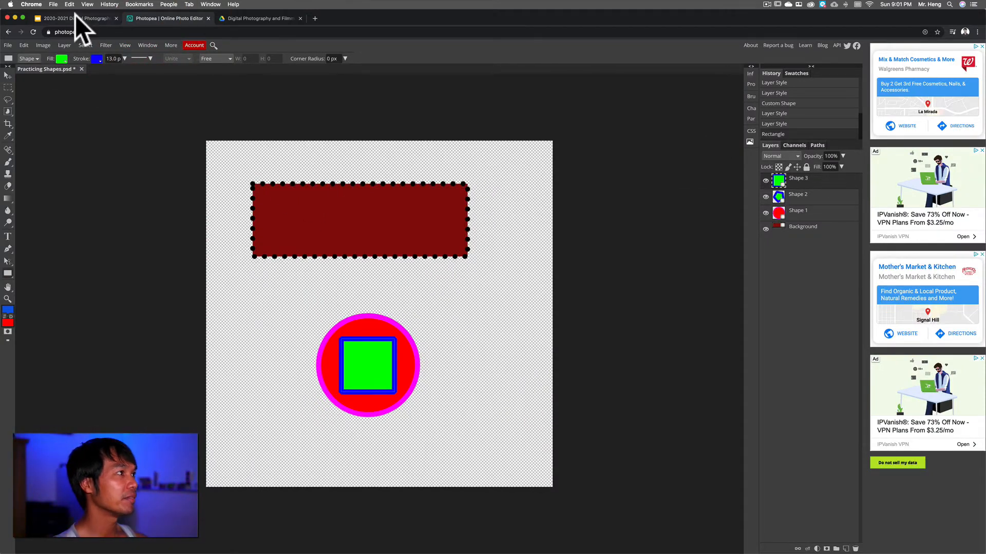
left_click(24, 45)
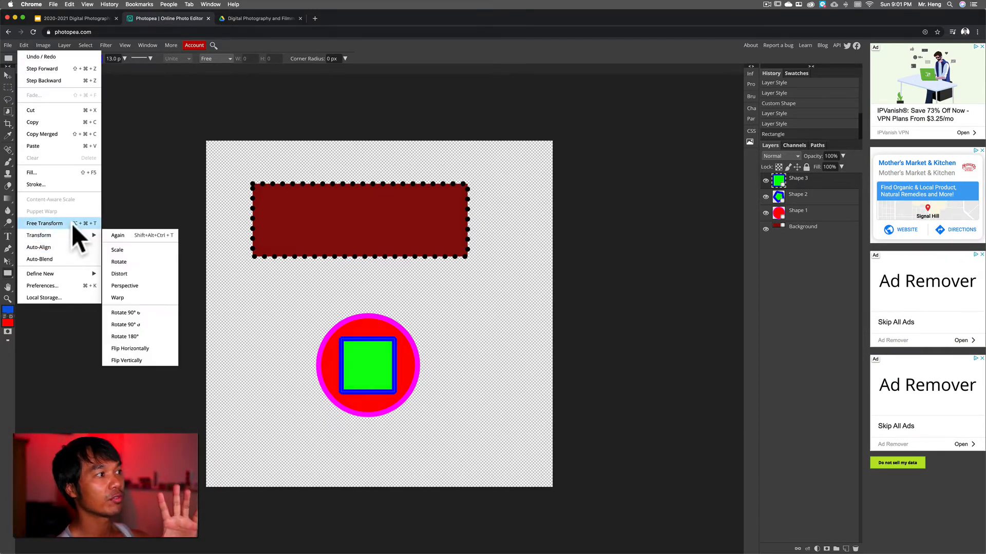
left_click(36, 222)
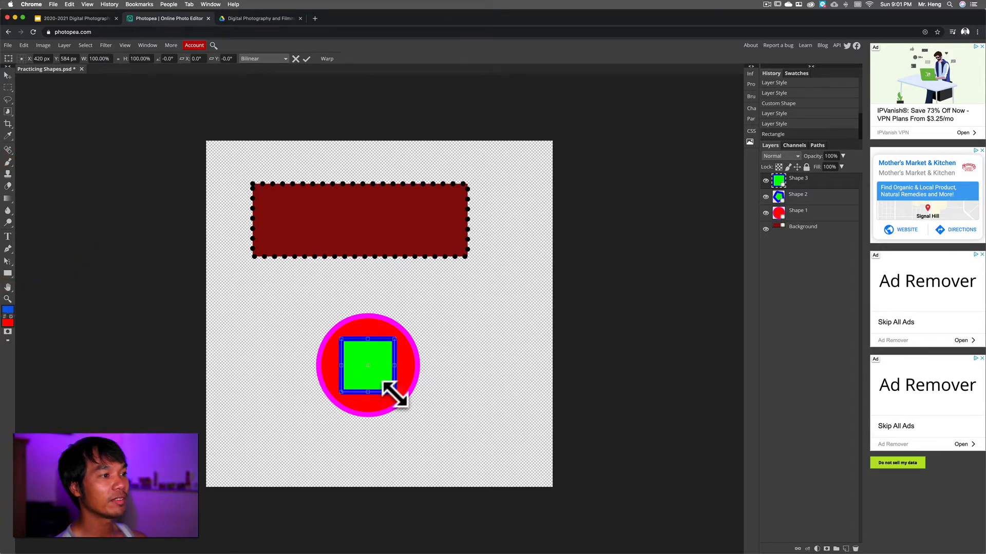
left_click_drag(395, 393, 526, 380)
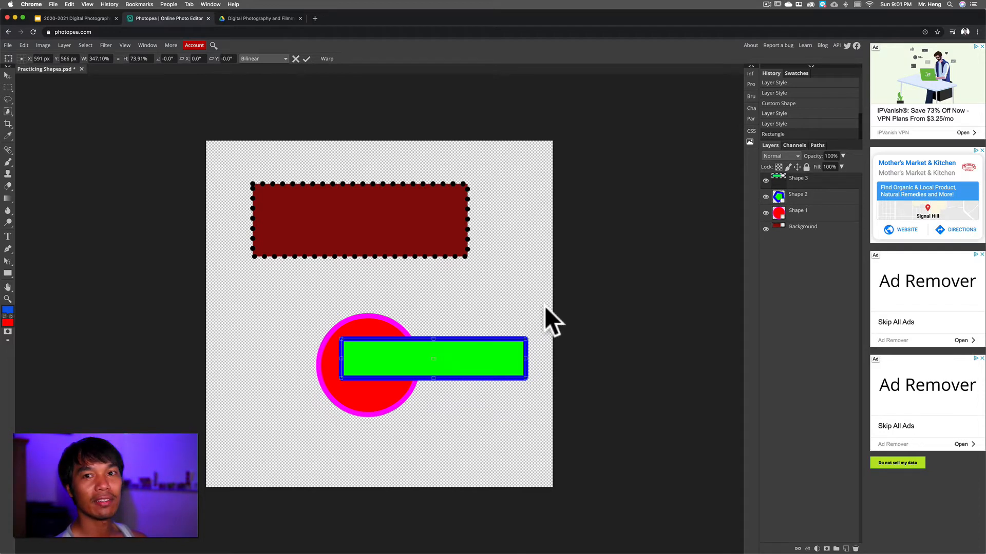
Step back through the history to the circle's layer style state, and forward again to the Rectangle state.
left_click(787, 125)
left_click(774, 114)
left_click(775, 103)
left_click(775, 93)
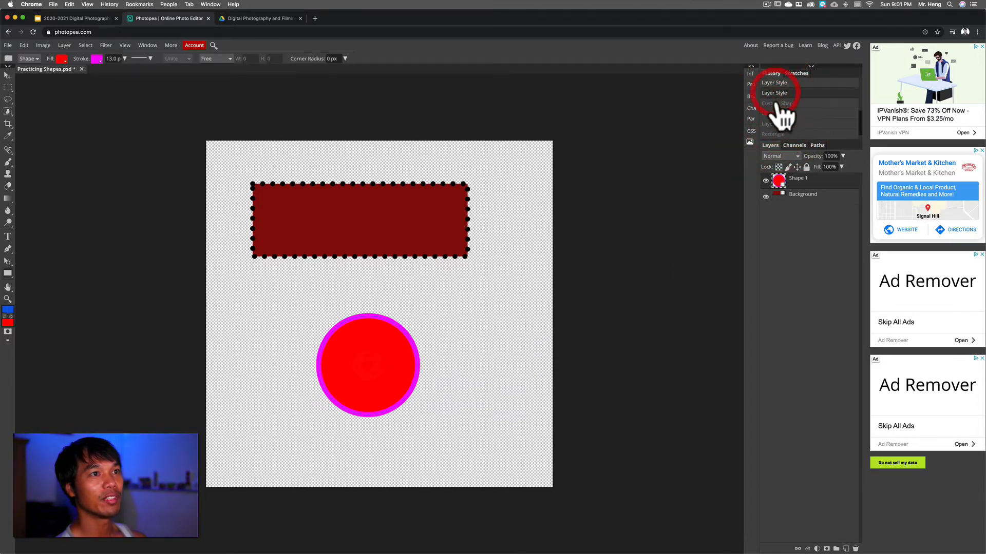
left_click(778, 104)
left_click(777, 114)
left_click(776, 124)
left_click(775, 134)
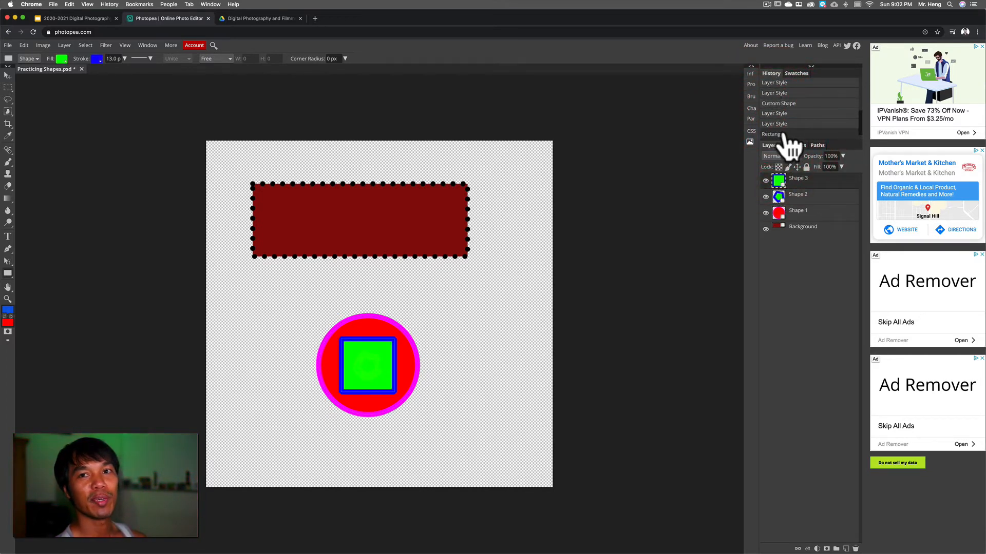
Look through the history from the opening state, restore the Free Transform state, and revert to the Rectangle state before it.
left_click_drag(859, 119, 858, 81)
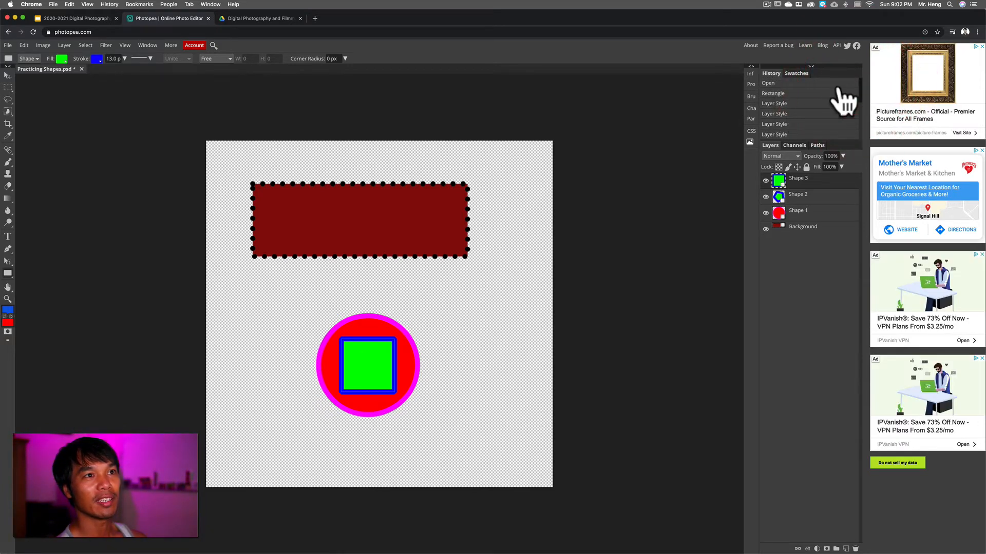
left_click_drag(861, 87, 860, 131)
left_click(780, 134)
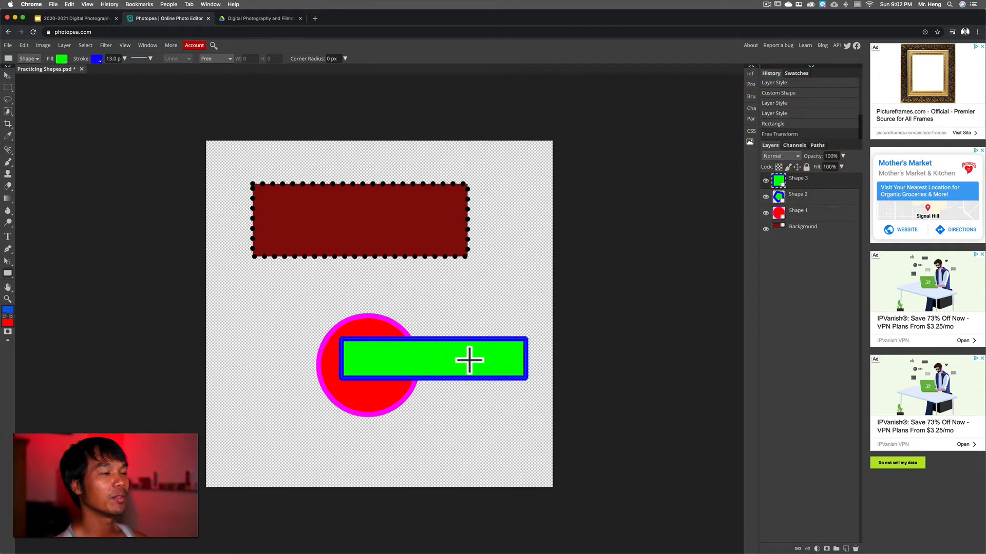
left_click(780, 124)
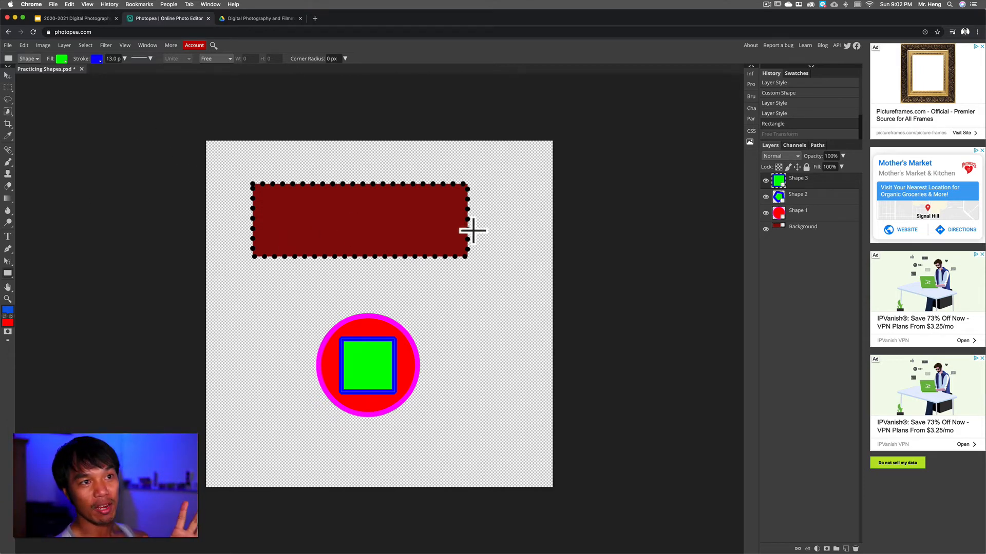
Enlarge the dark red rectangle on the Background layer with Free Transform to about 114% width and 122% height.
left_click(799, 227)
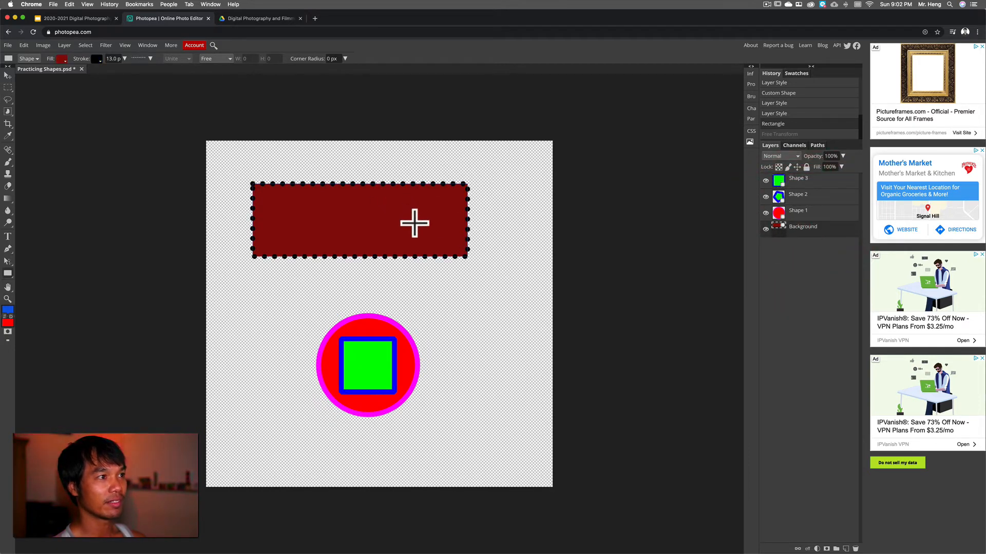
left_click(7, 45)
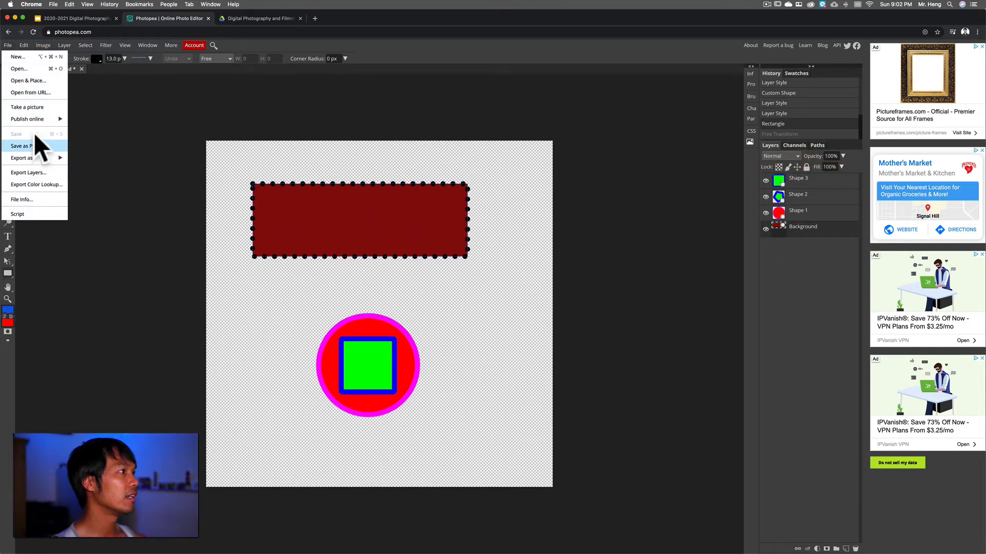
left_click(23, 45)
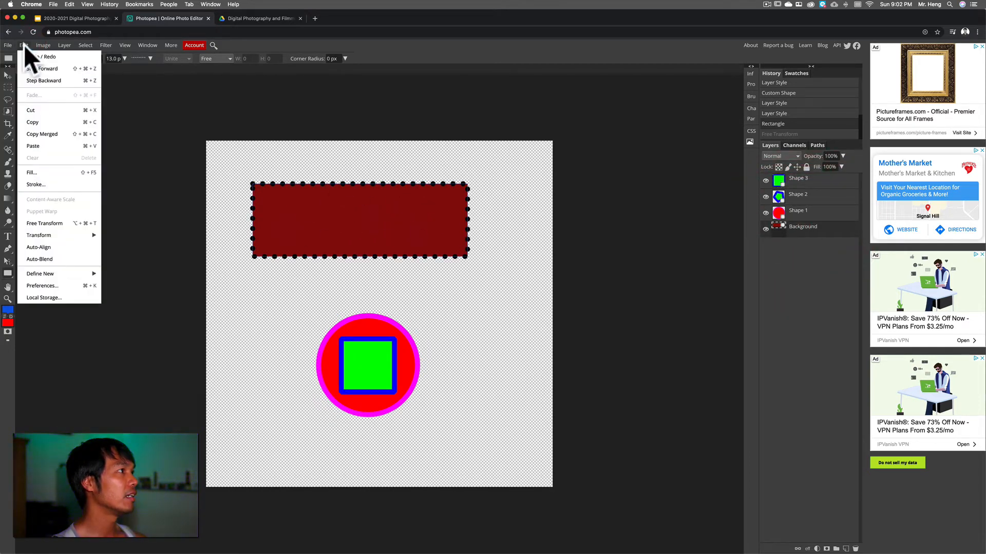
left_click(65, 220)
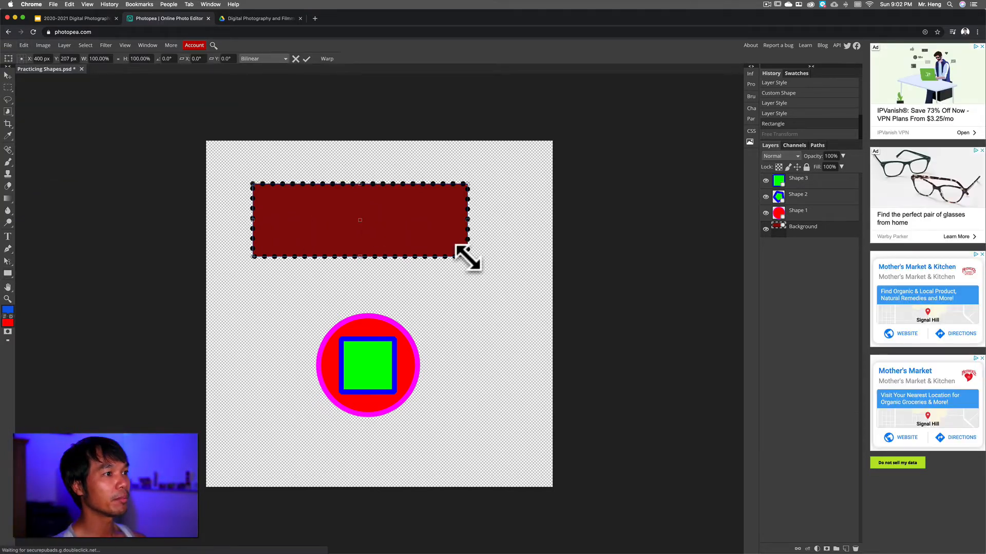
left_click_drag(466, 256, 499, 272)
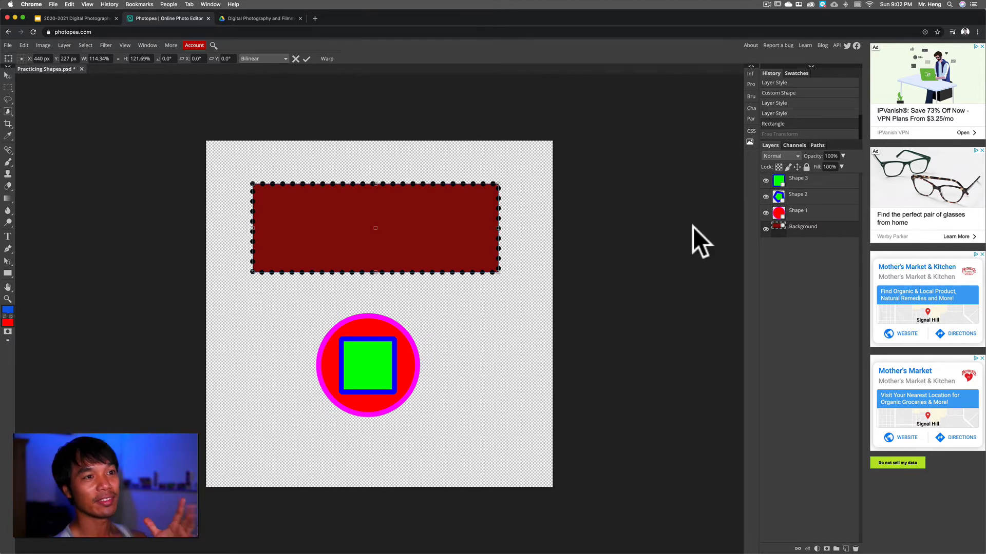
left_click(799, 198)
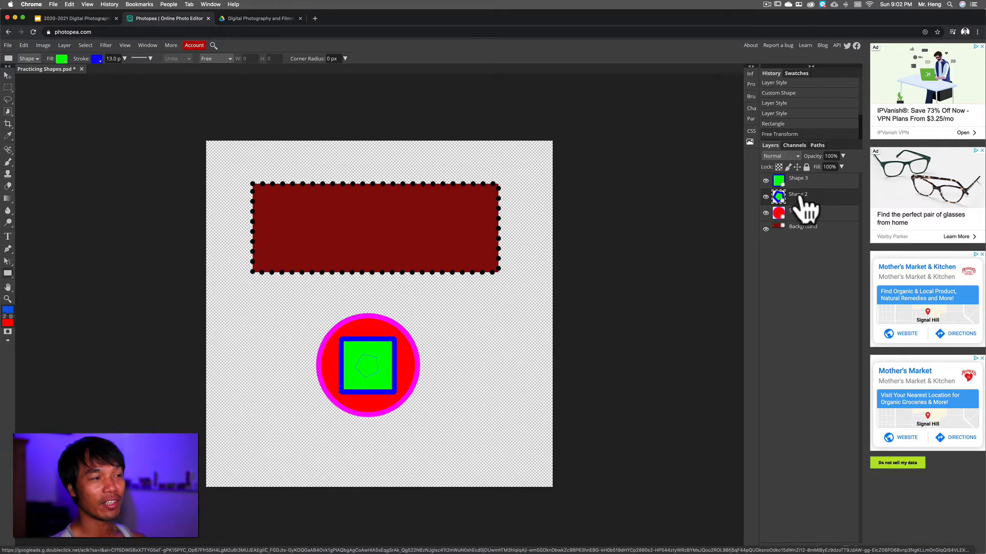
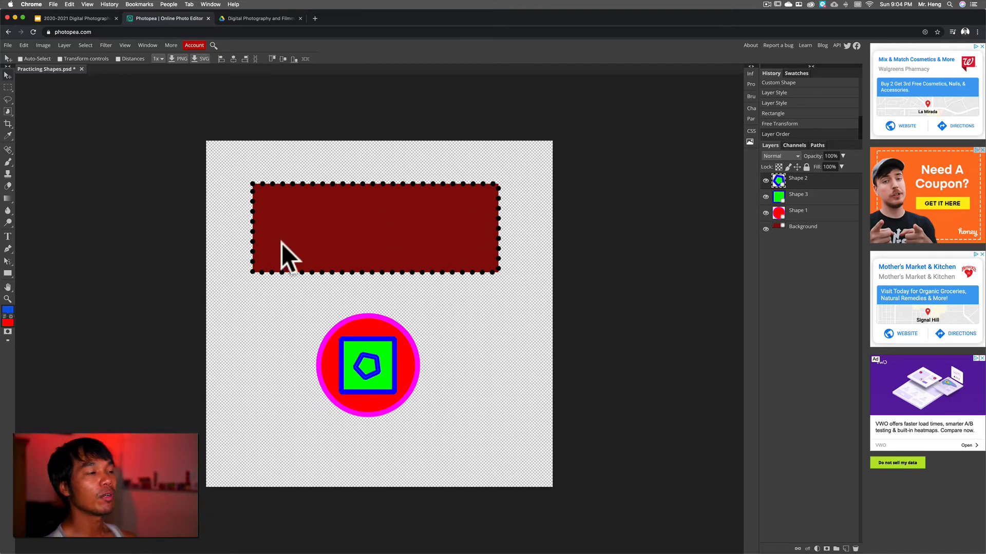
Restack the red circle's layer, Shape 1, to the top of the layer order.
left_click(776, 229)
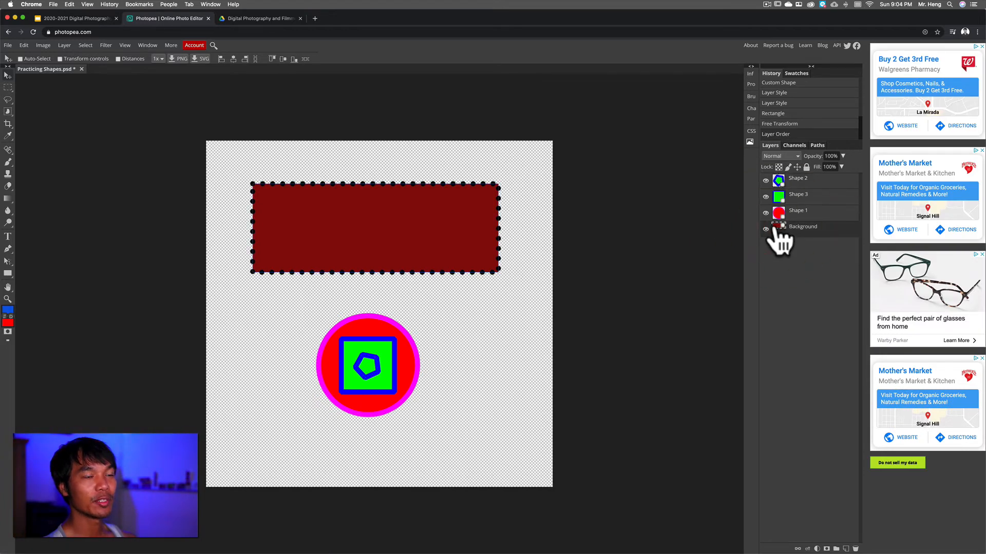
left_click(797, 211)
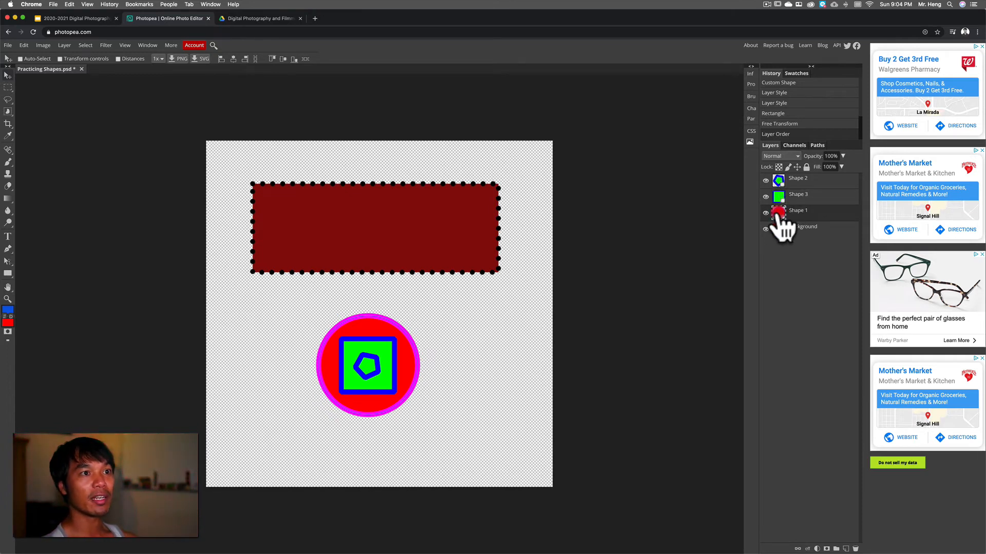
left_click_drag(779, 213, 780, 178)
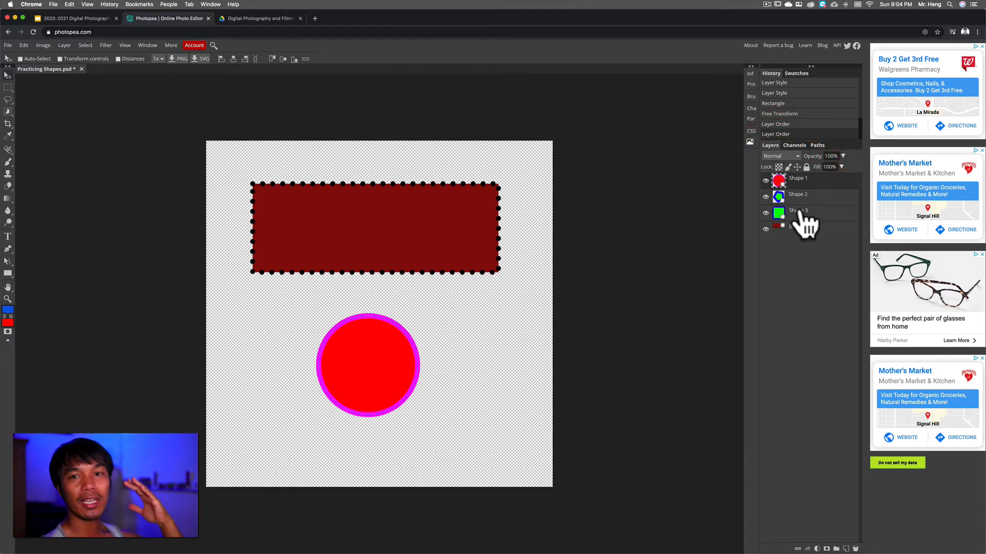
Move the red circle onto the dark red rectangle and from there to the open area right of the green square.
left_click(776, 228)
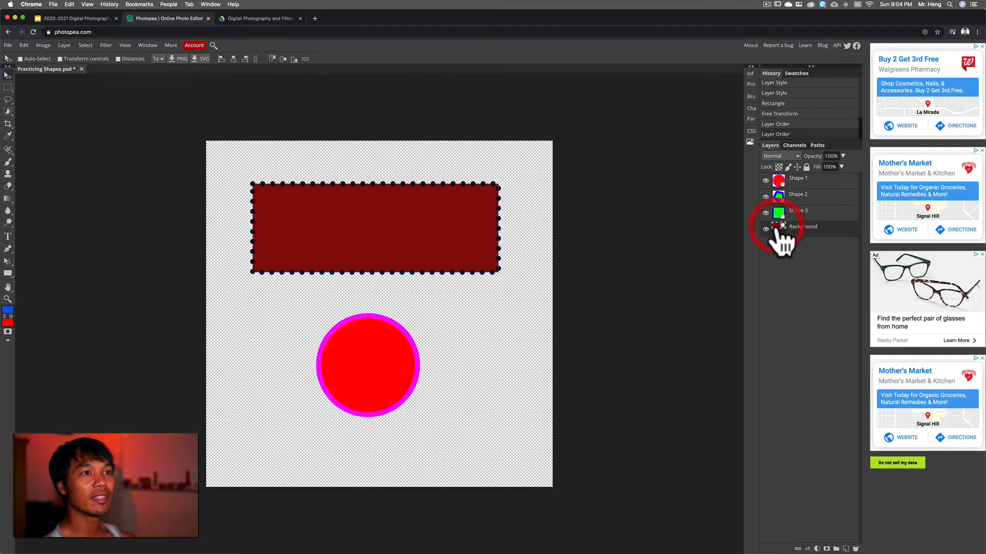
left_click(778, 181)
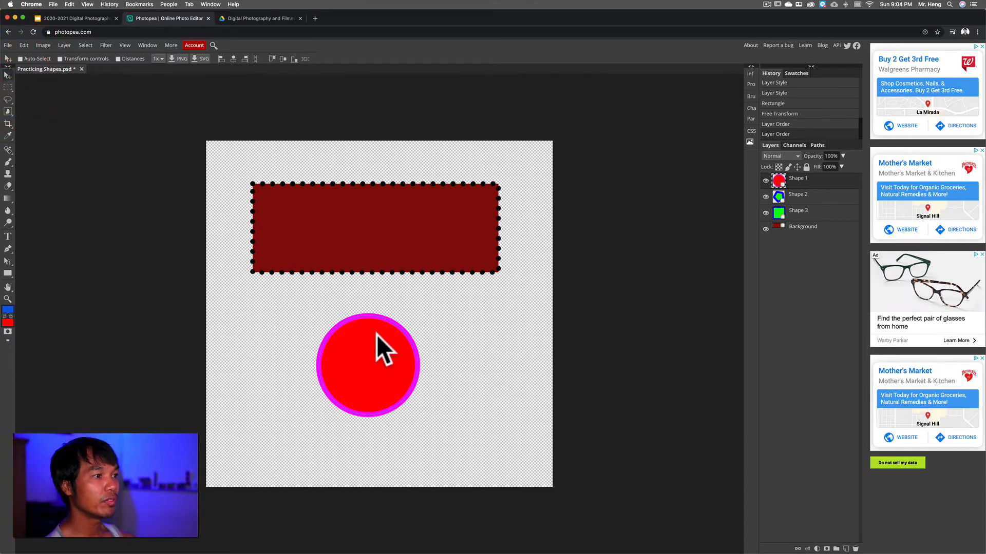
left_click_drag(377, 334, 373, 217)
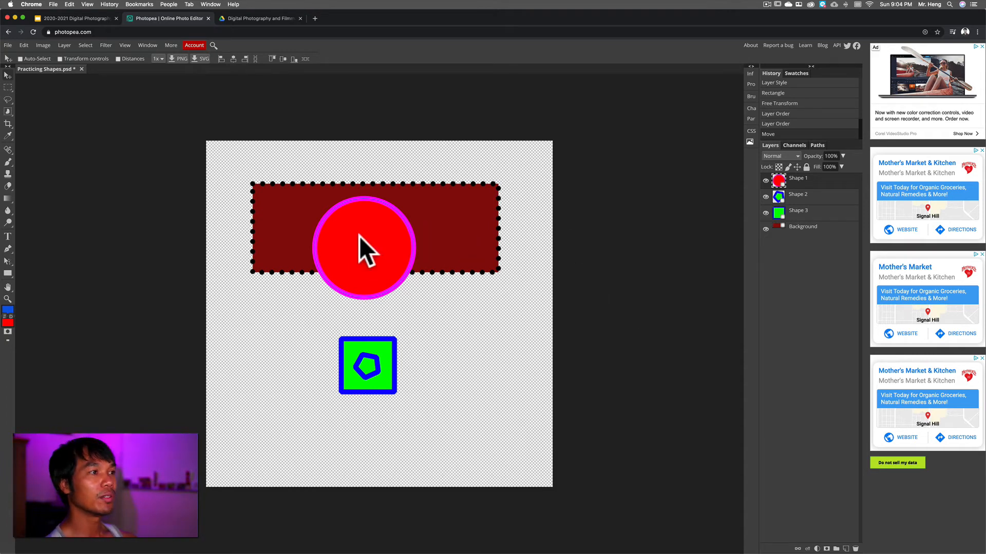
left_click_drag(360, 237, 461, 325)
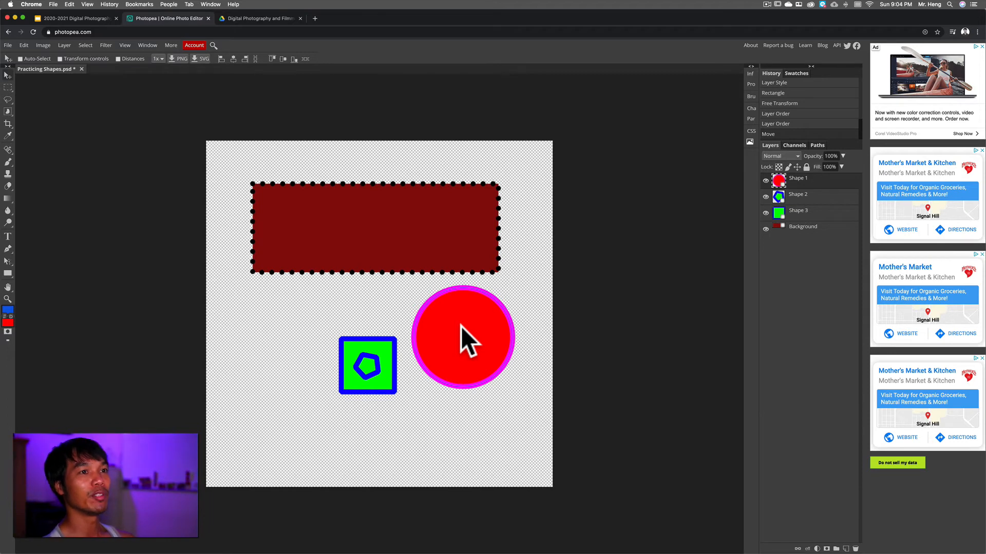
Move the green pentagon on the Shape 2 layer out of the square to the upper middle of the dark red rectangle.
left_click(780, 196)
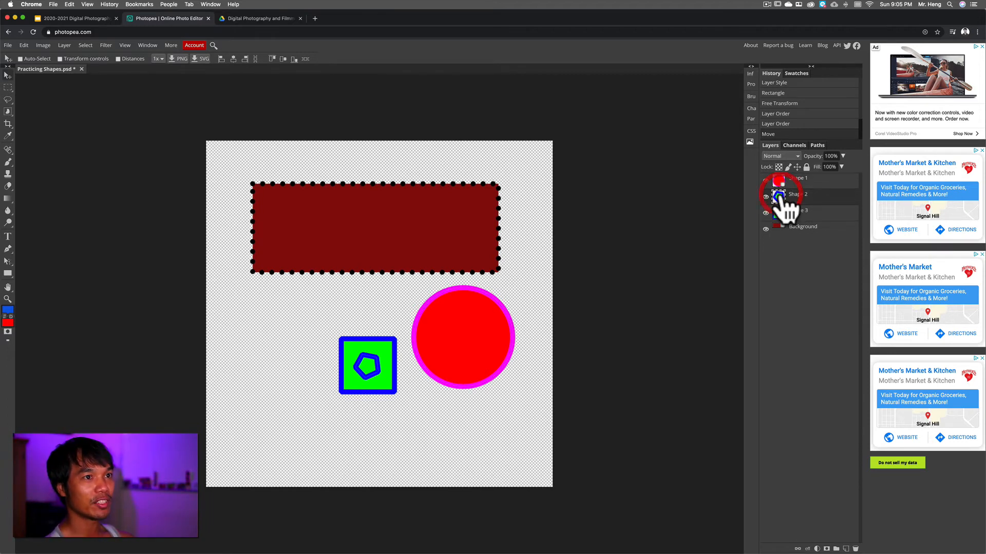
left_click(9, 75)
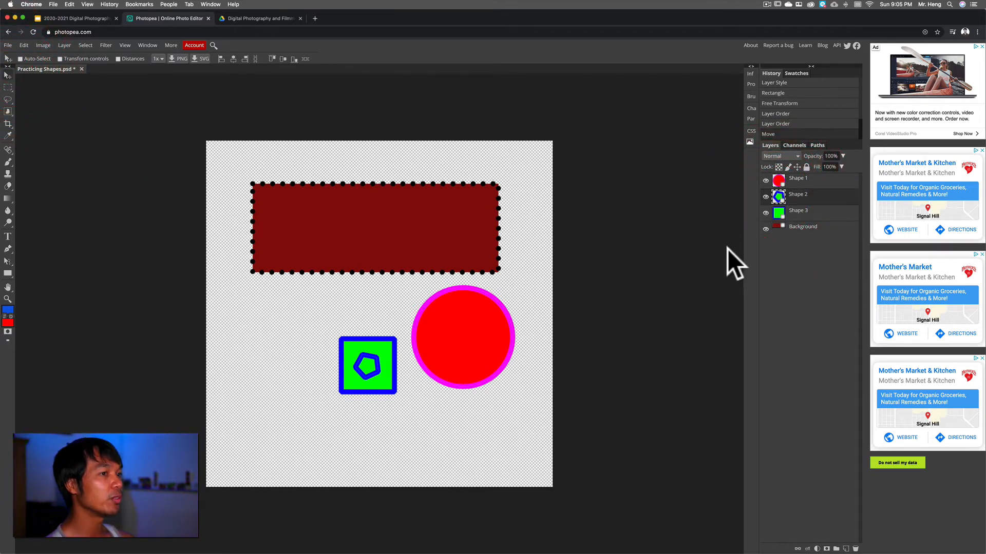
left_click(782, 195)
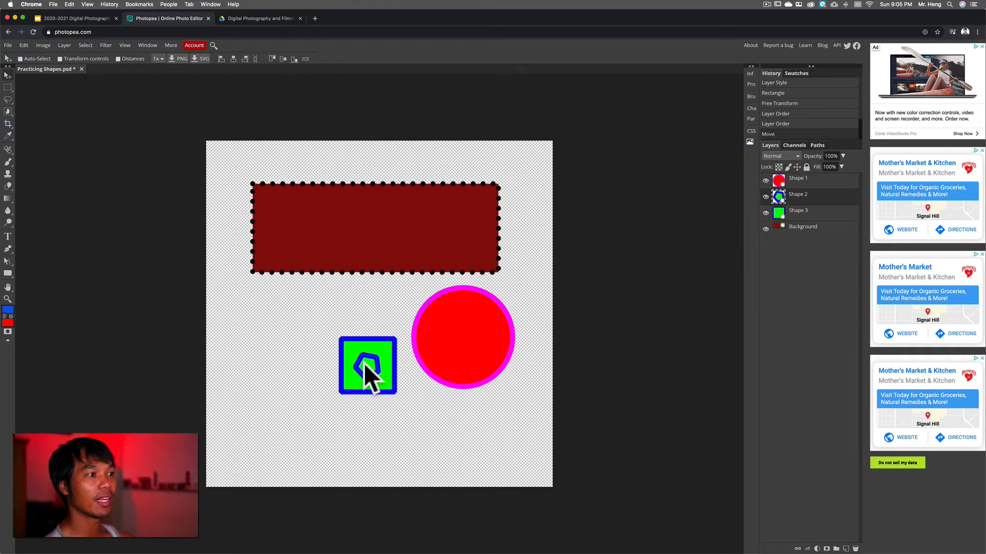
left_click_drag(364, 362, 366, 342)
left_click_drag(363, 278, 388, 240)
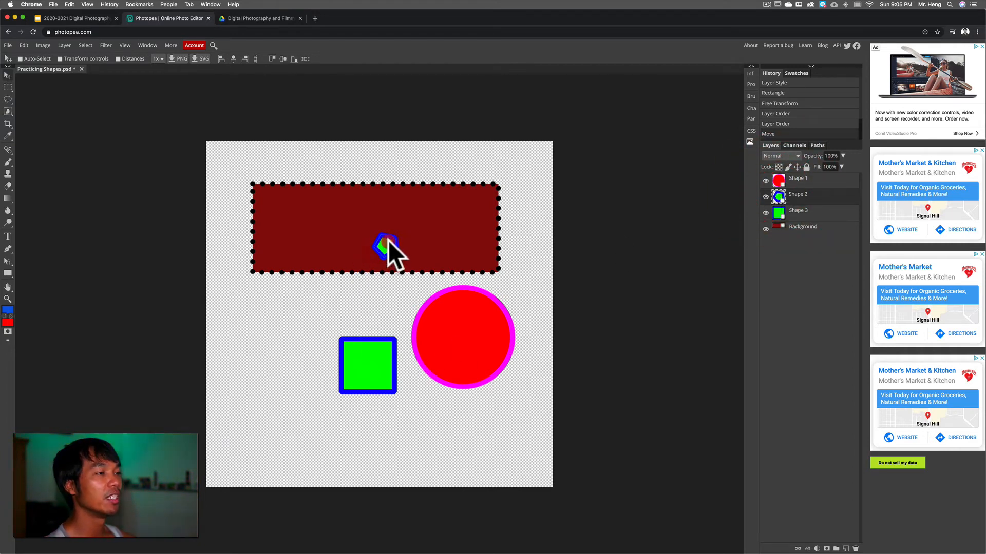
left_click_drag(381, 205, 377, 208)
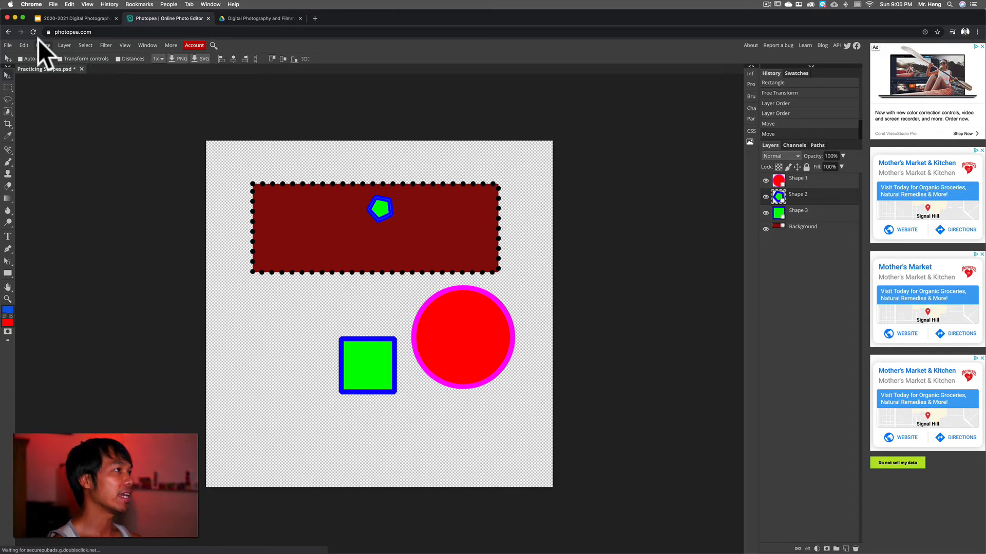
Consult the layers agenda in Google Slides and, back in Photopea, delete the pentagon's layer, Shape 2.
left_click(72, 18)
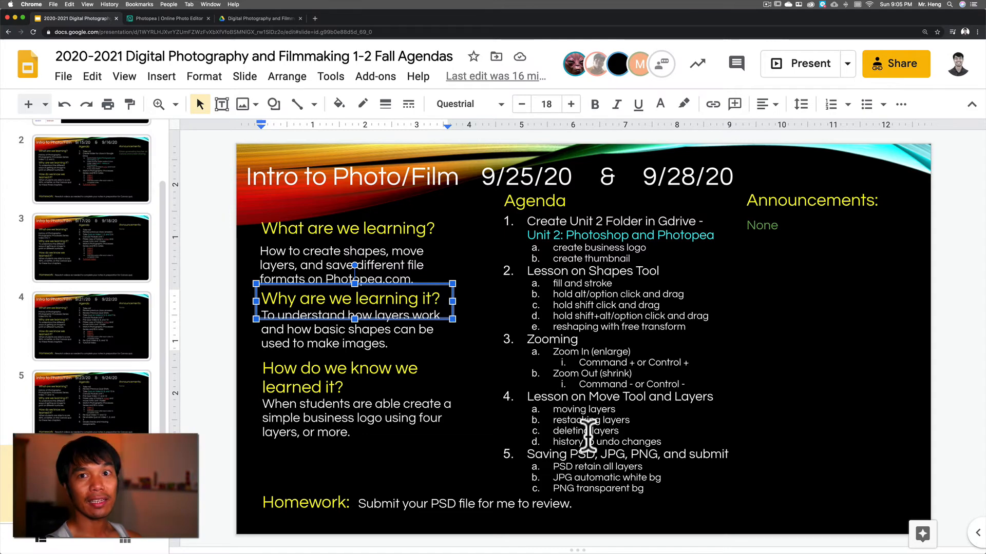
left_click(166, 15)
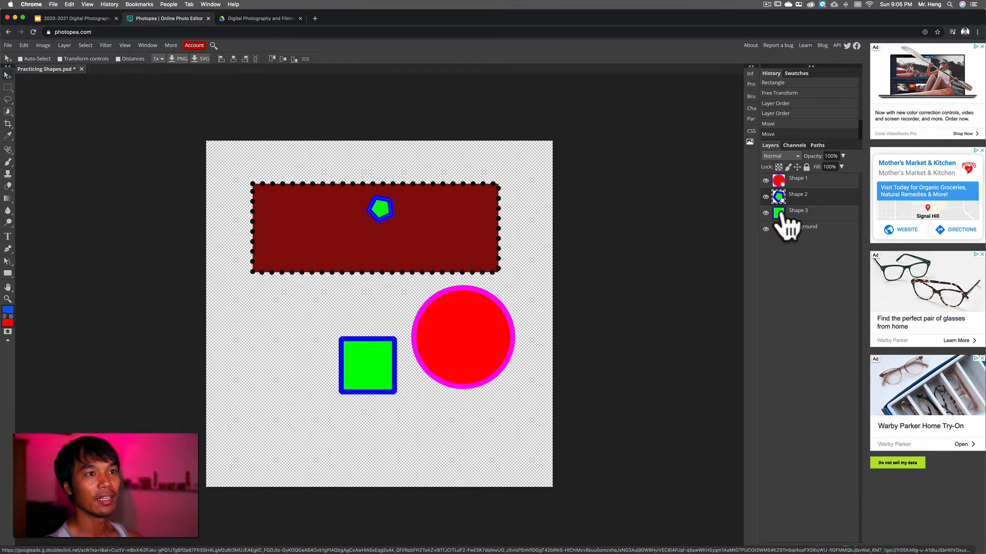
left_click(807, 202)
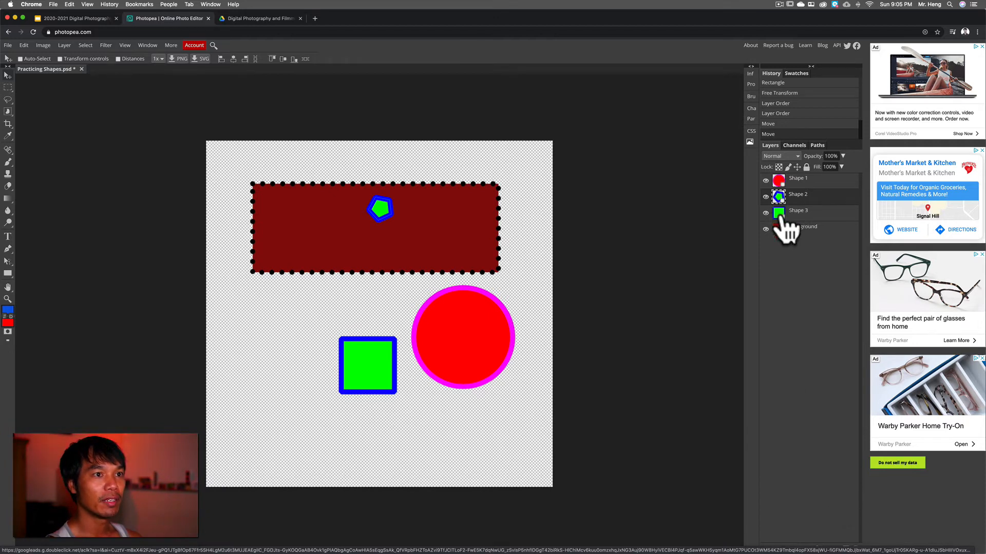
left_click(840, 414)
mouse_move(899, 549)
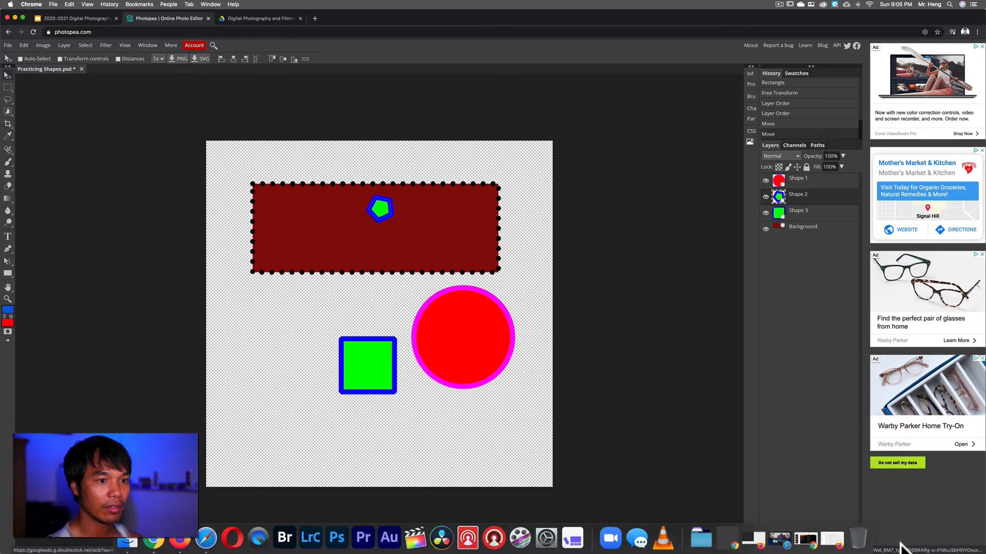
left_click_drag(984, 535, 976, 520)
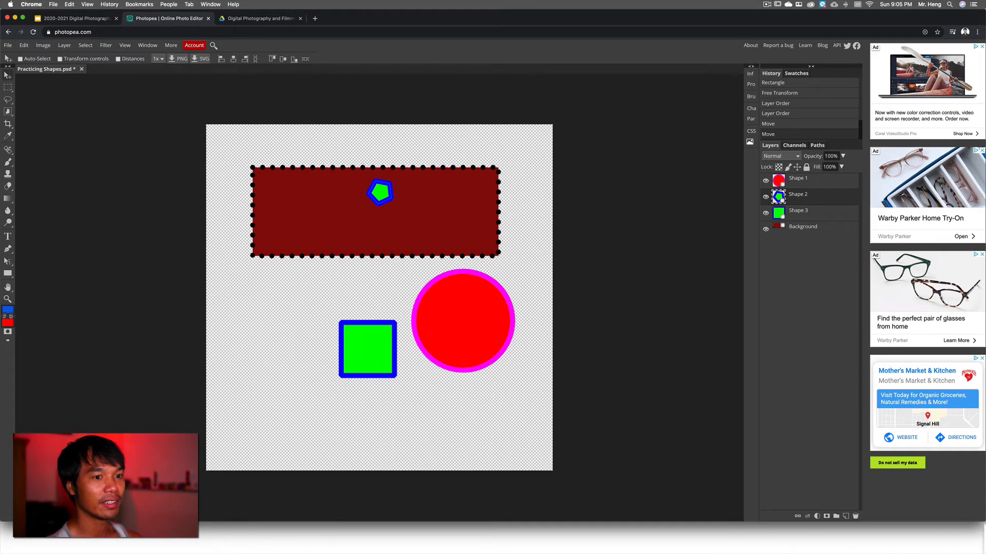
left_click(855, 515)
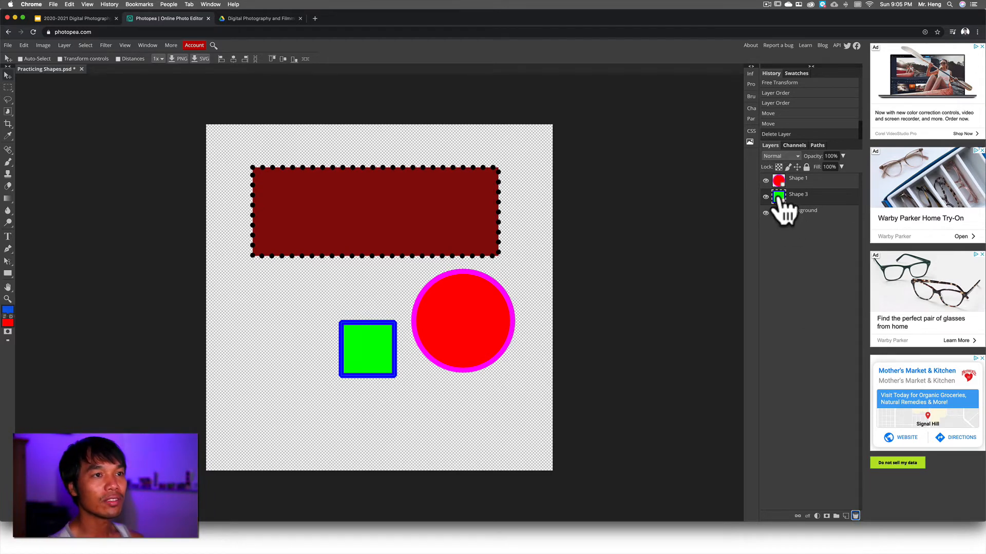
Delete the green square's layer, Shape 3, and use the history to revert to the red circle's last move, before the pentagon was moved.
left_click_drag(782, 199, 858, 516)
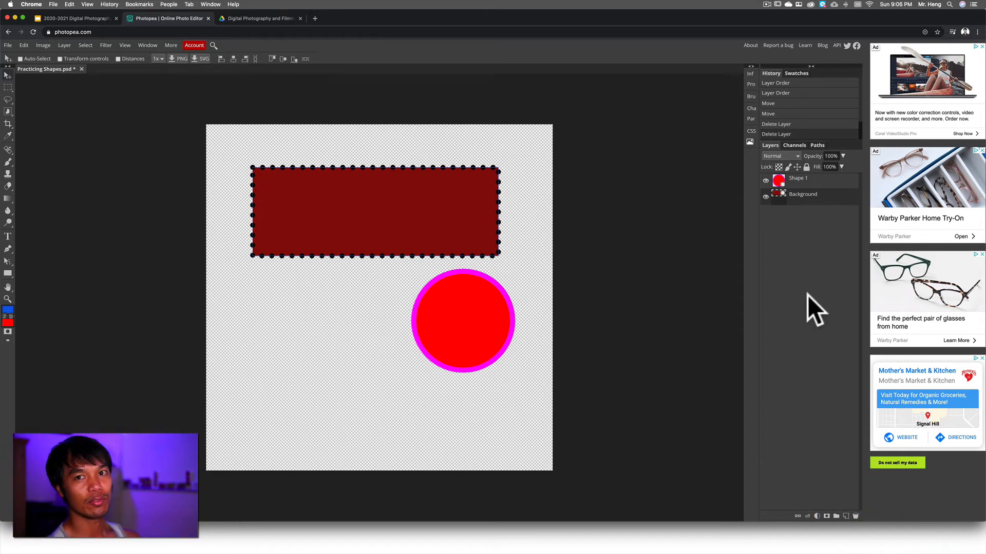
left_click(774, 115)
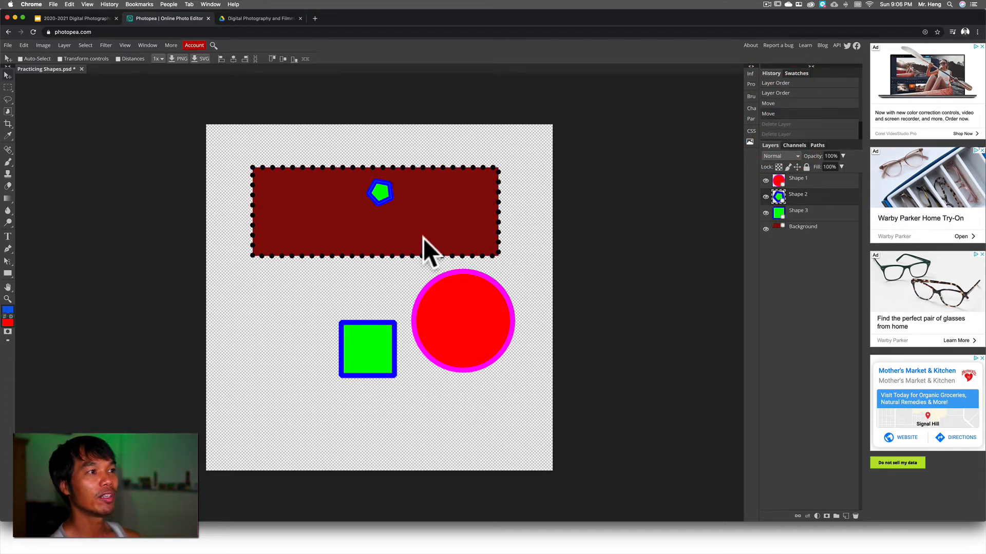
left_click(768, 104)
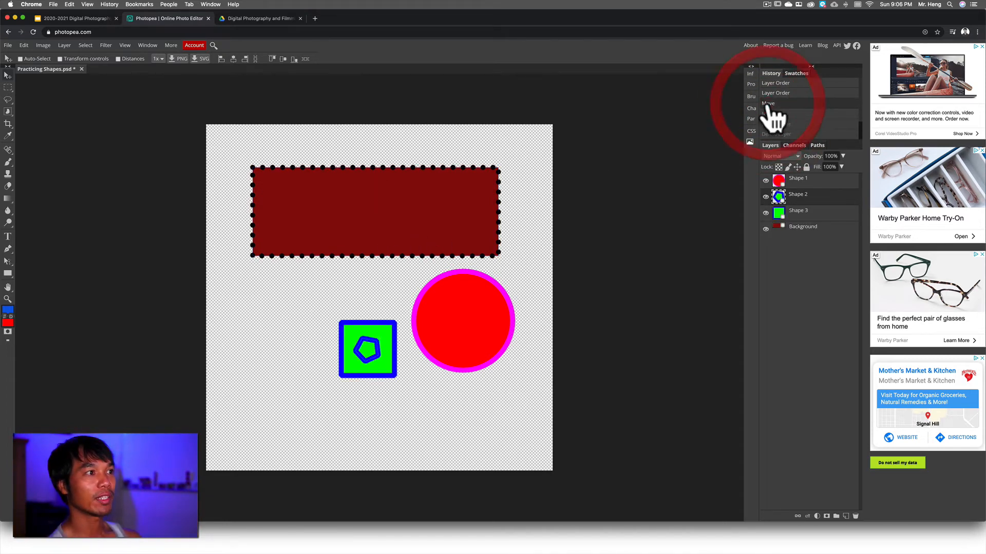
left_click(773, 94)
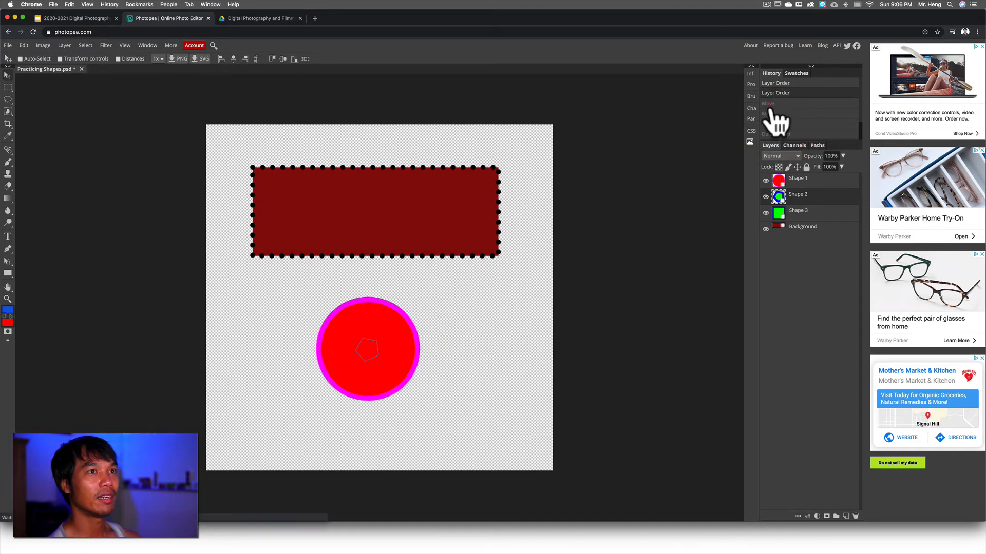
left_click(770, 104)
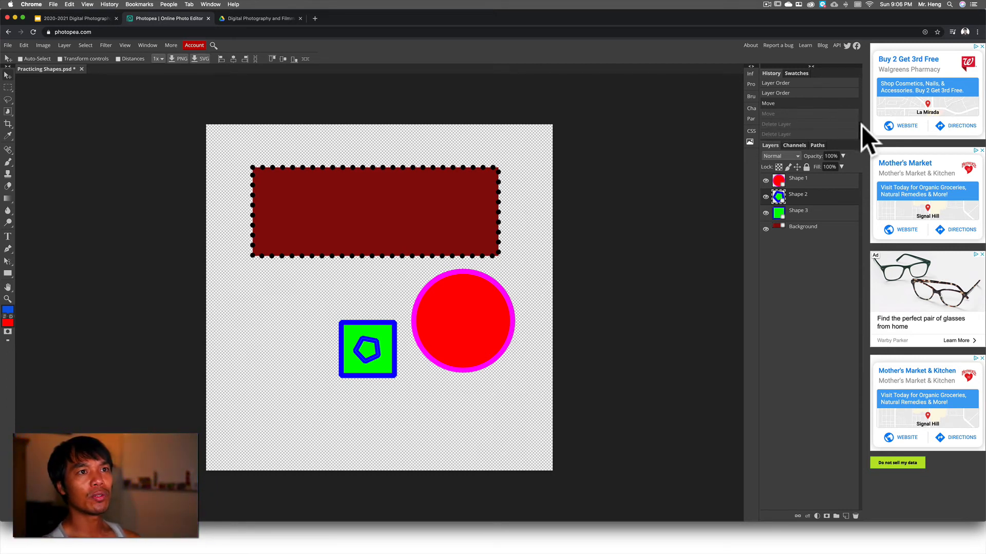
left_click_drag(861, 125, 859, 79)
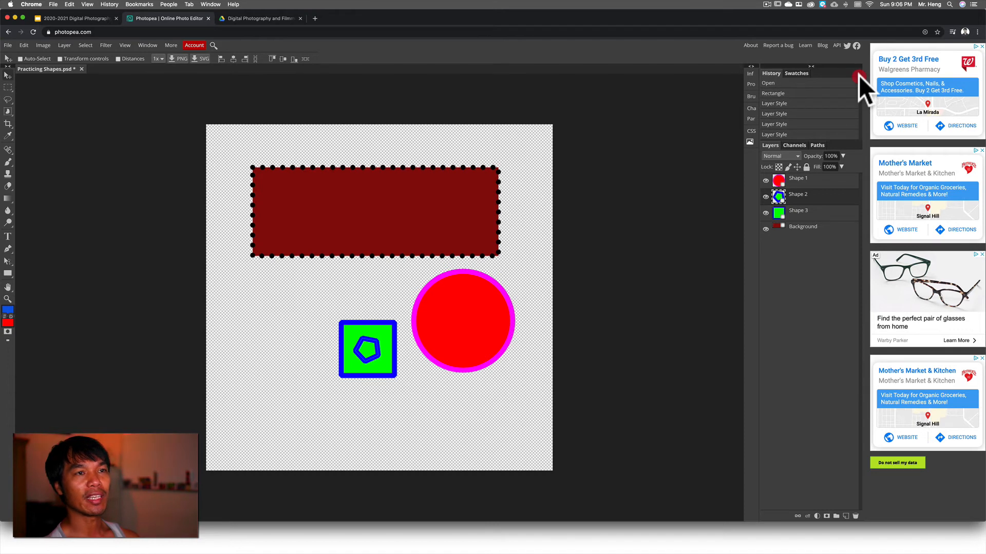
left_click_drag(858, 75, 860, 133)
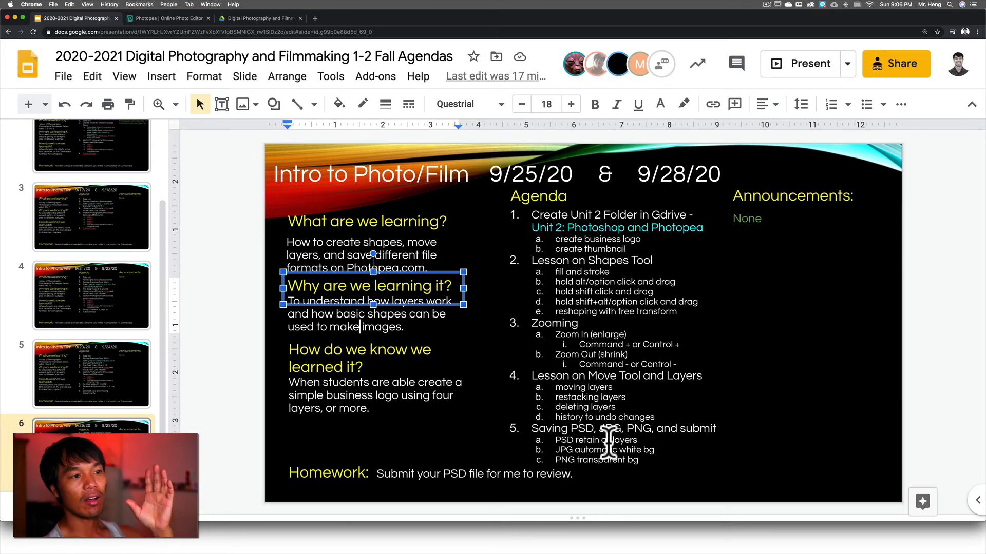
Switch from the Google Slides agenda to Photopea and save the Practicing Shapes project as a PSD.
left_click(174, 17)
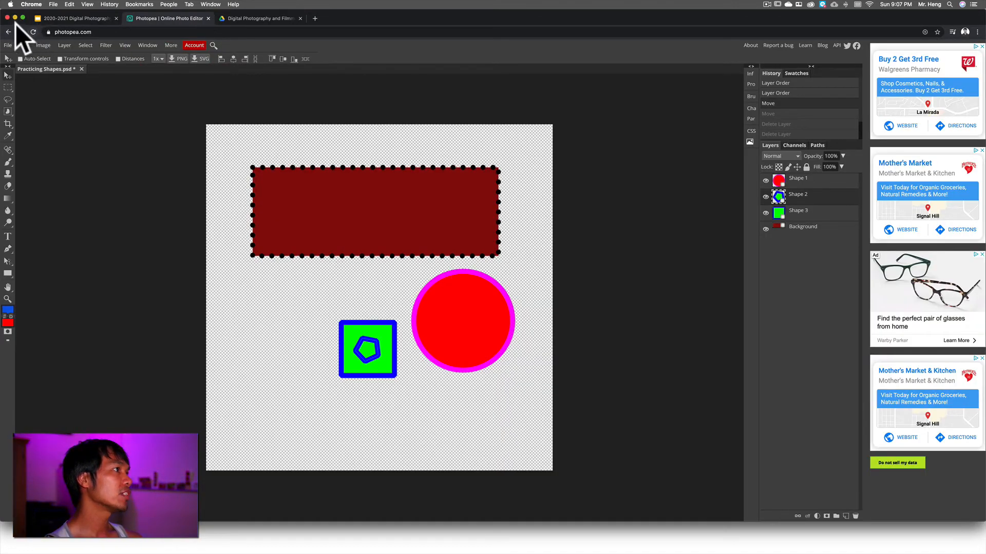
left_click(7, 45)
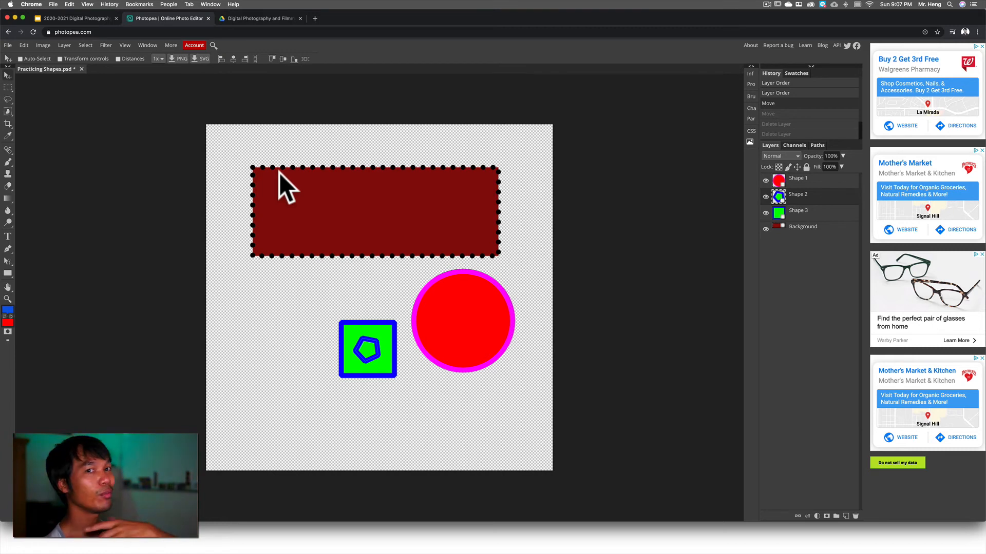
left_click(8, 44)
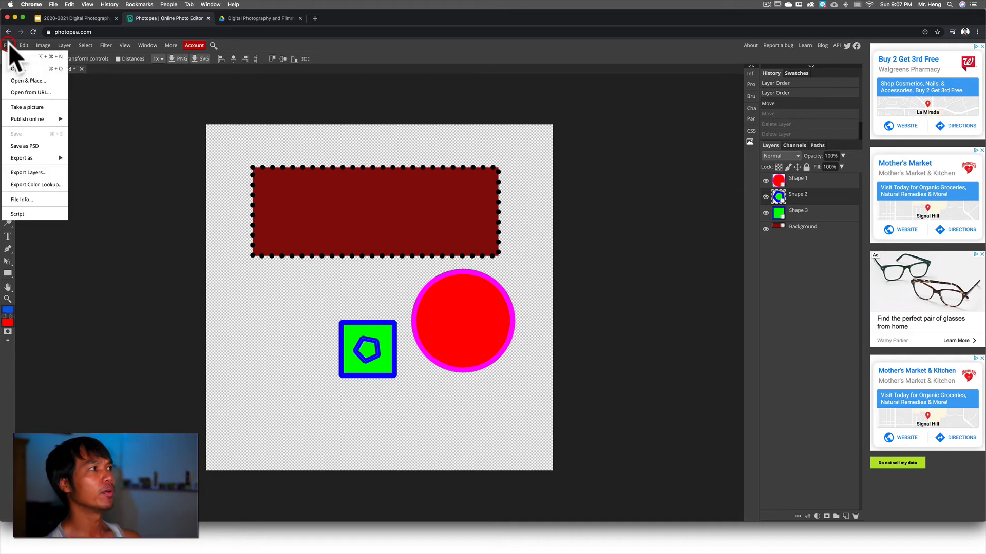
left_click(32, 145)
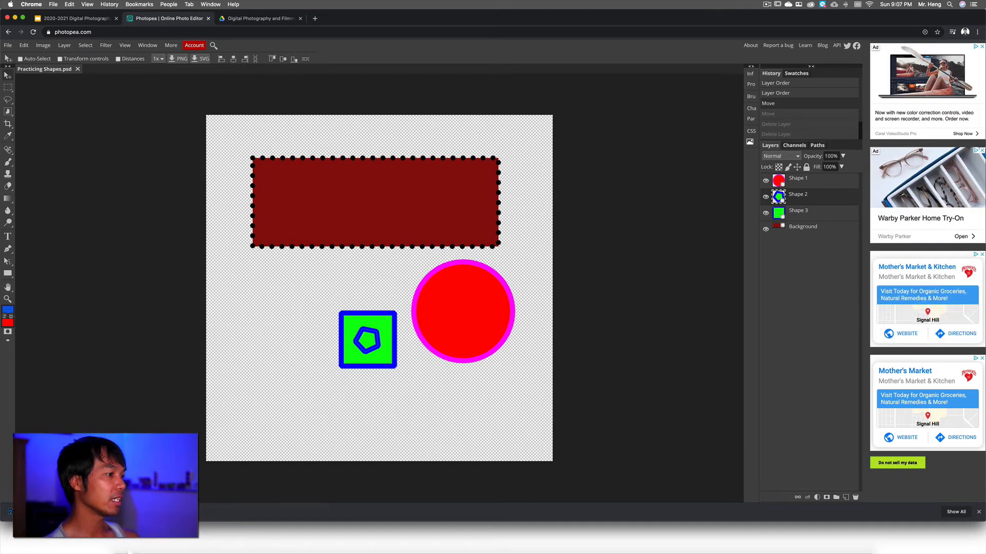
Locate the saved Practicing Shapes.psd in the Downloads folder in Finder.
left_click(129, 540)
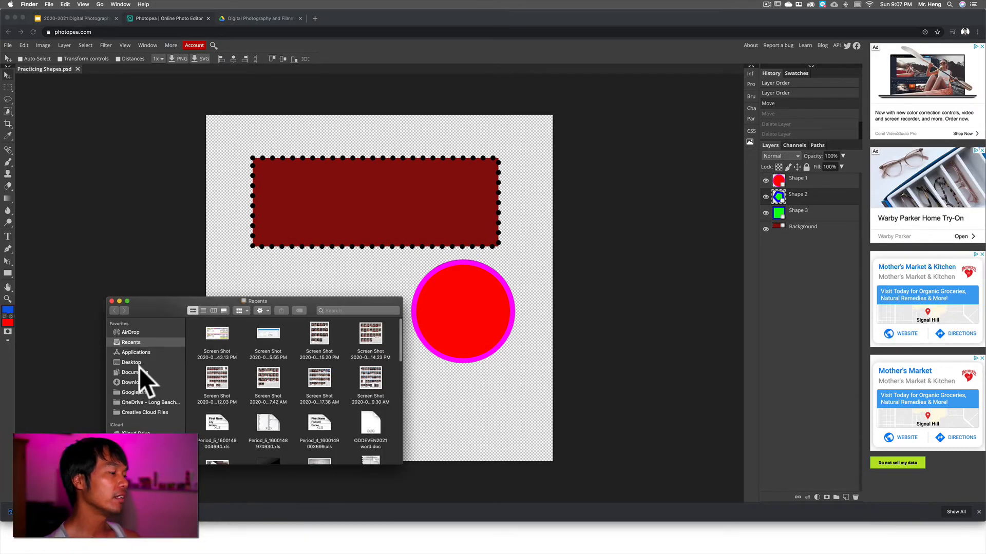
left_click(131, 381)
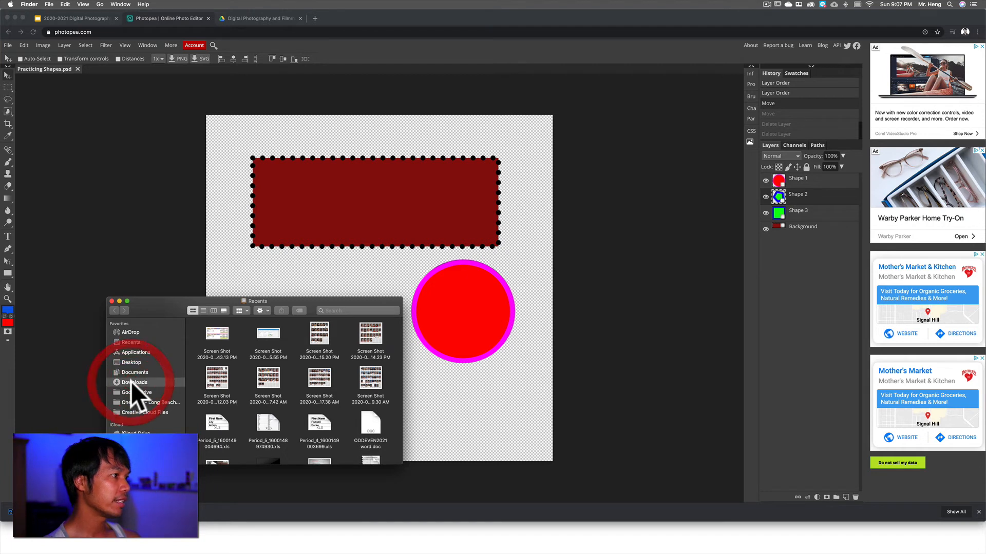
scroll(315, 400, "down", 2)
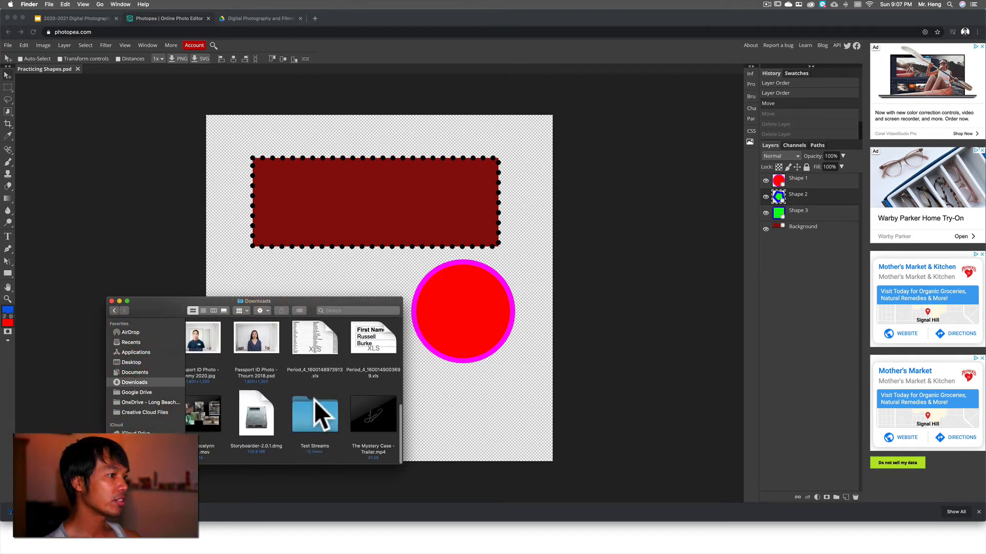
scroll(292, 399, "left", 1)
scroll(292, 398, "up", 5)
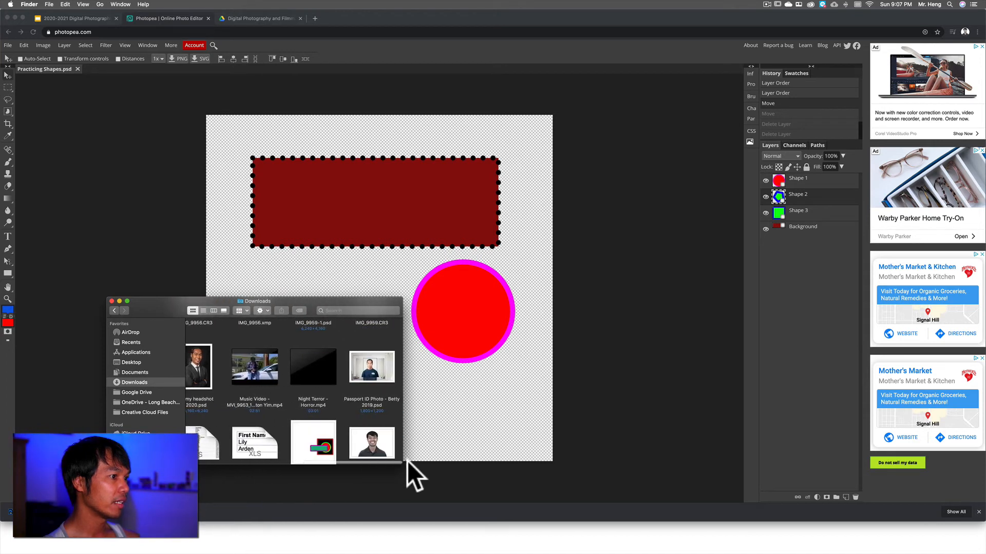
left_click_drag(405, 465, 616, 466)
scroll(537, 408, "down", 3)
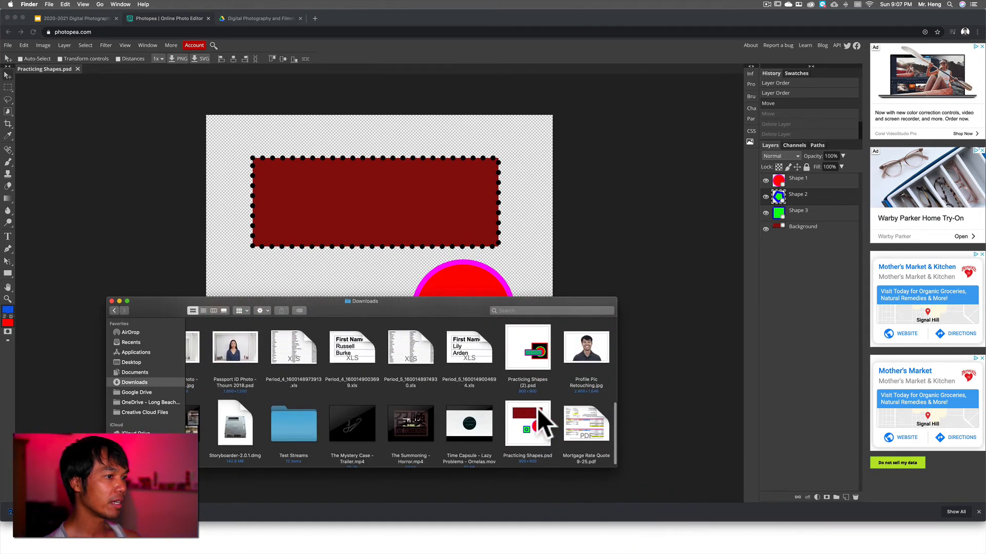
left_click(527, 417)
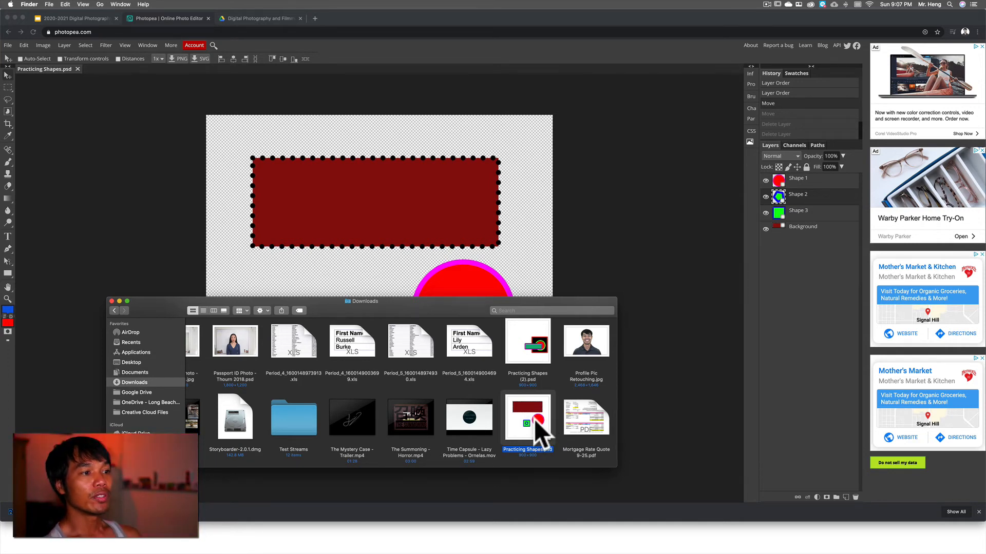
left_click(534, 401)
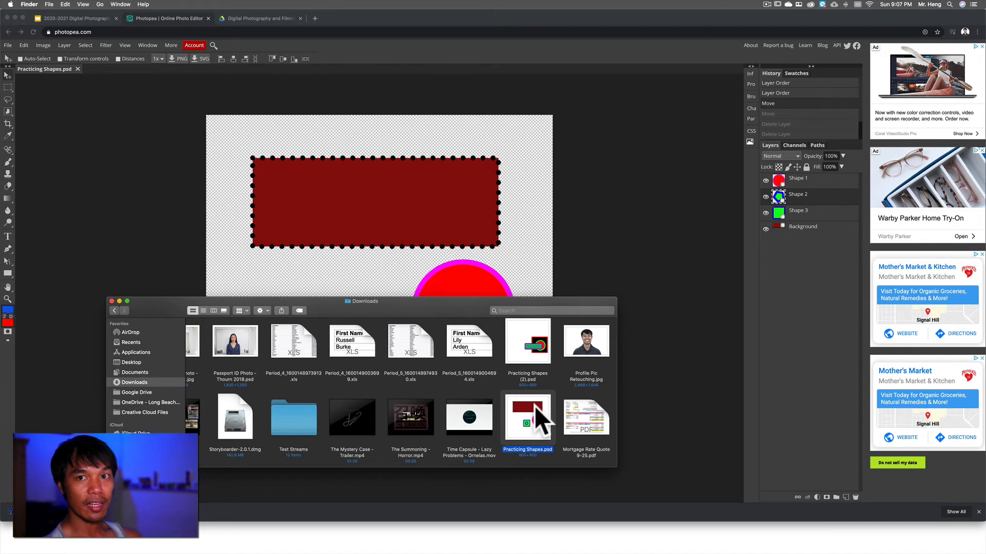
Close the project in Photopea and reopen Practicing Shapes.psd from the Downloads folder.
left_click(72, 65)
left_click(78, 68)
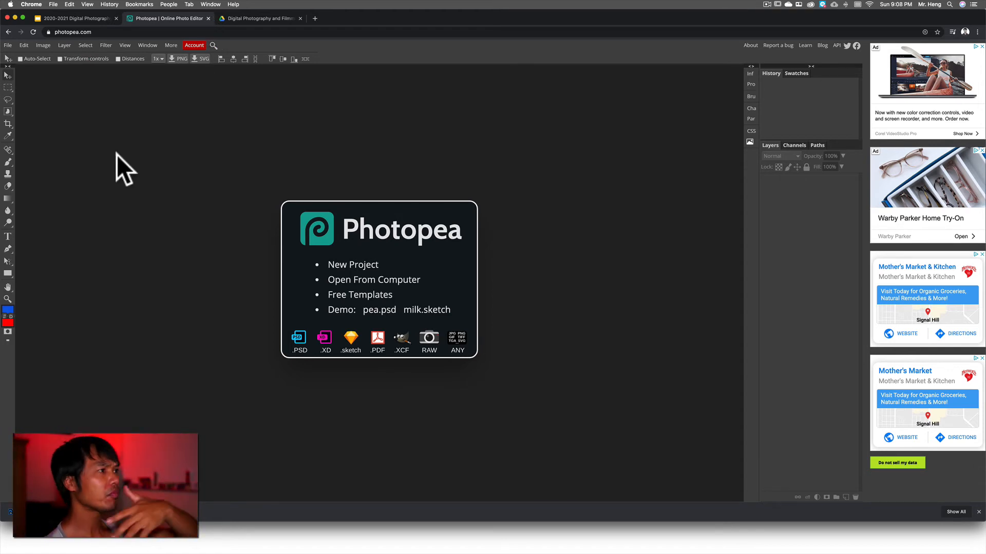
left_click(7, 45)
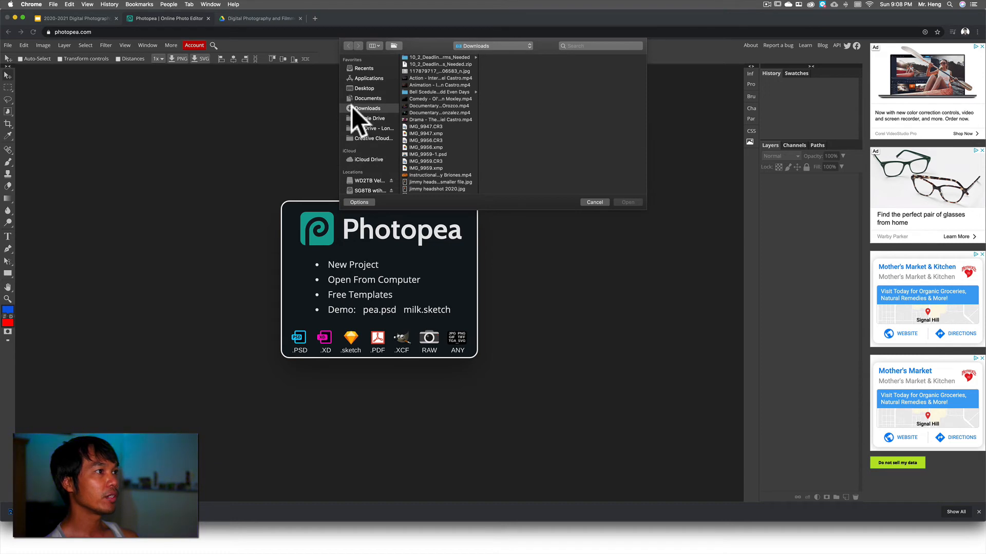
left_click(352, 109)
scroll(444, 153, "down", 5)
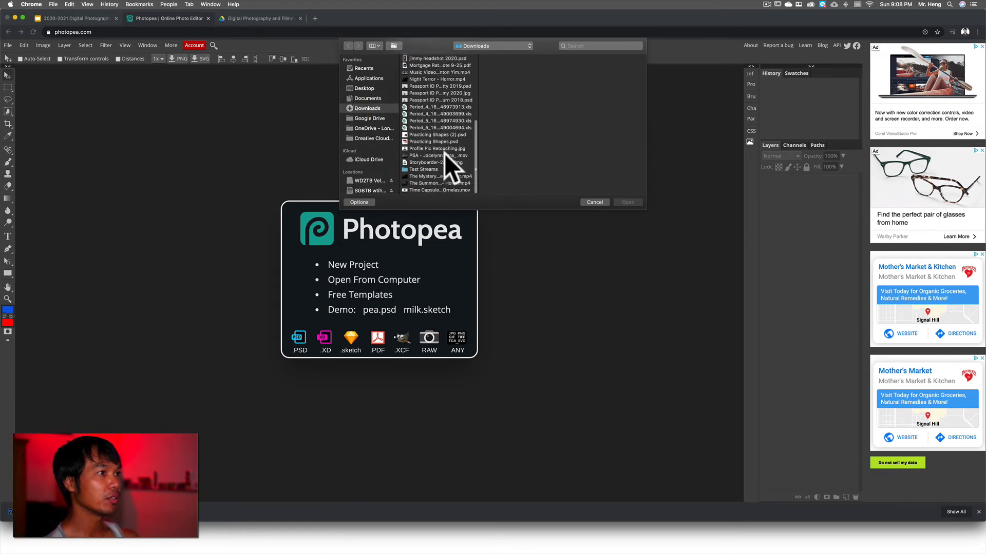
left_click(418, 140)
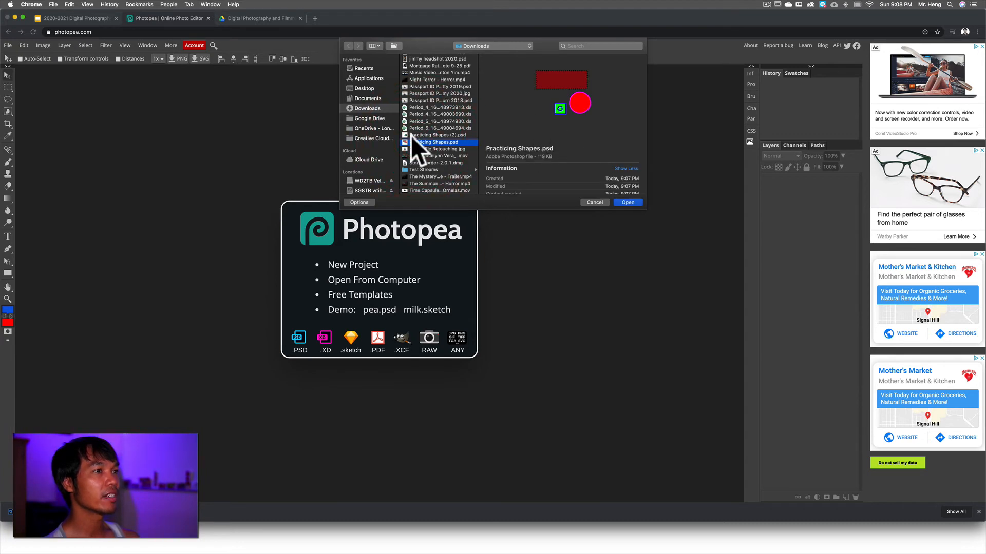
left_click(414, 135)
left_click(424, 142)
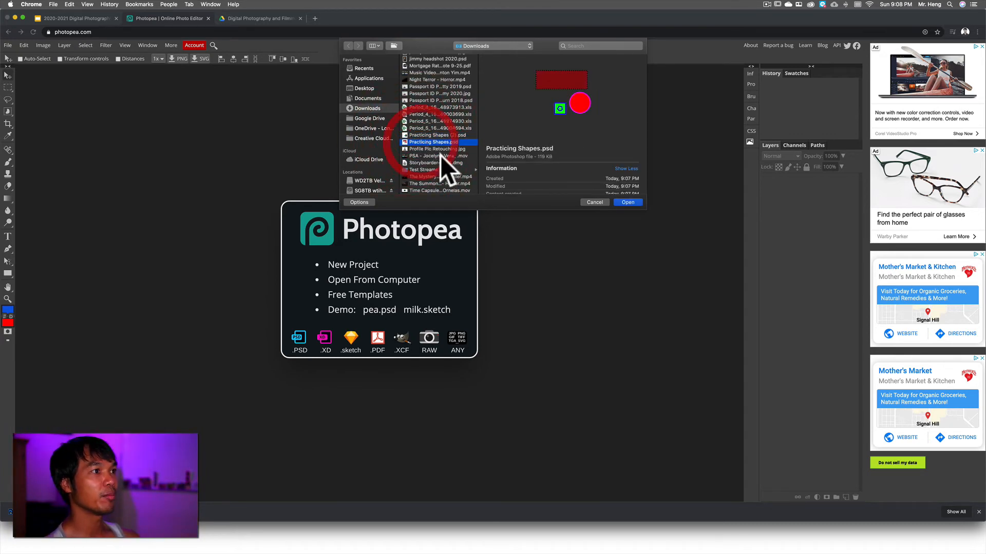
left_click(625, 202)
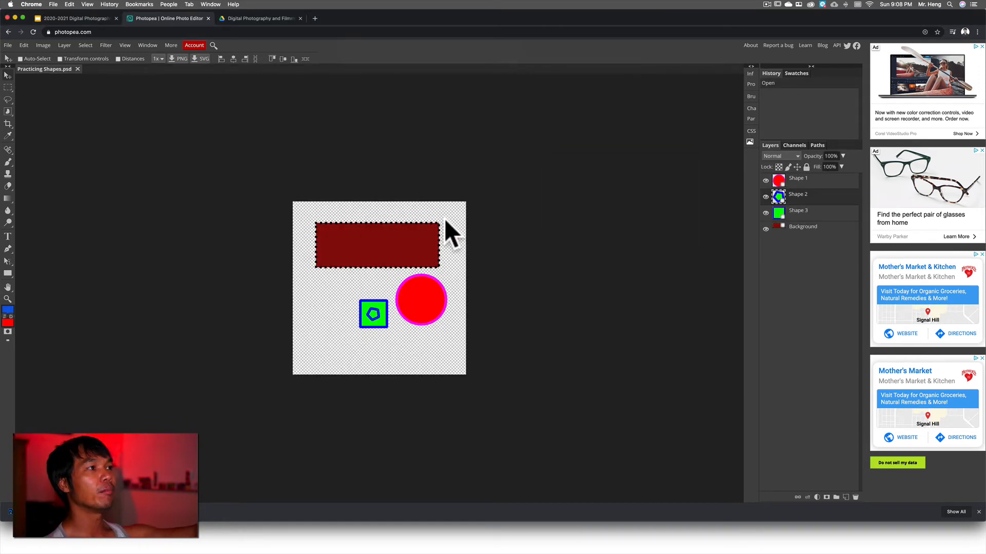
Export the reopened project as a 900 × 900 px JPG.
left_click(127, 45)
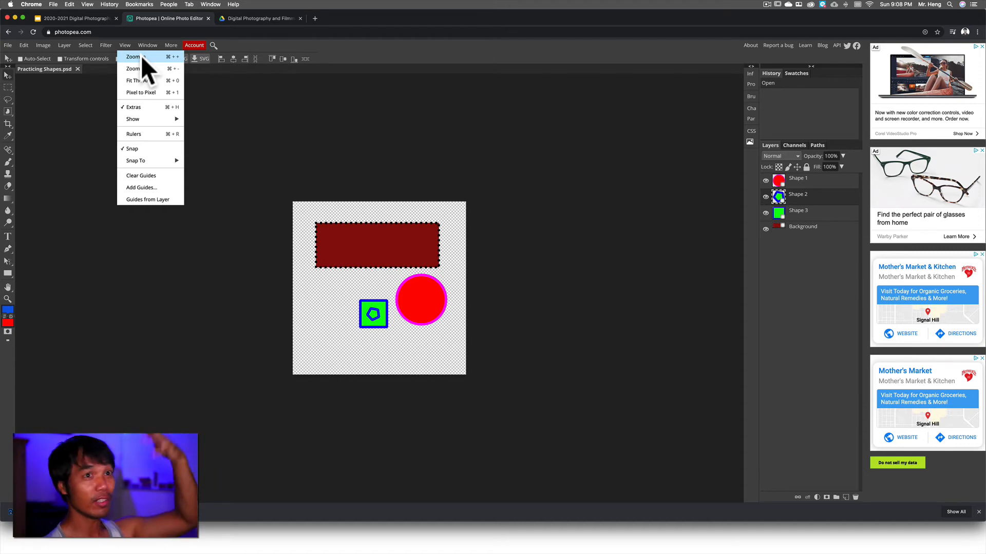
left_click(141, 55)
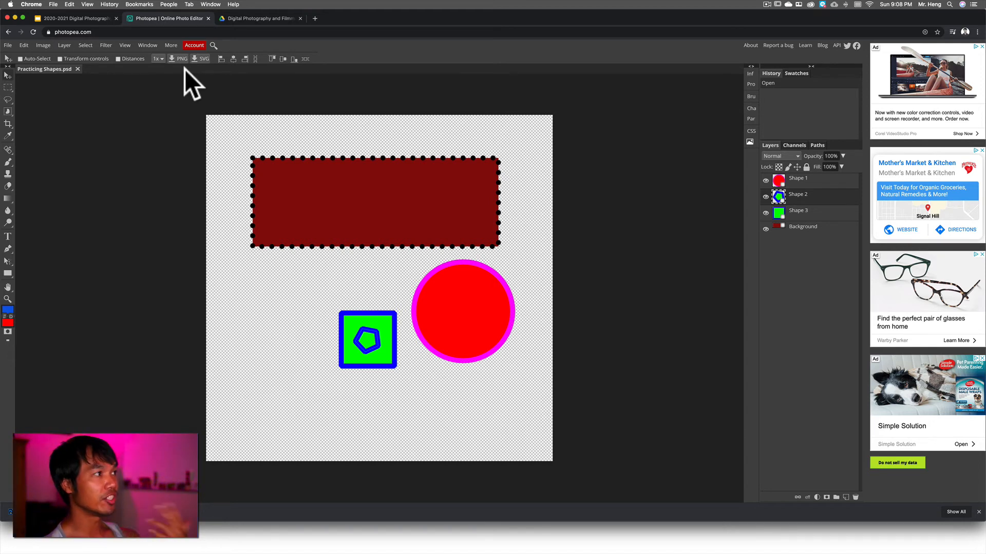
left_click(7, 45)
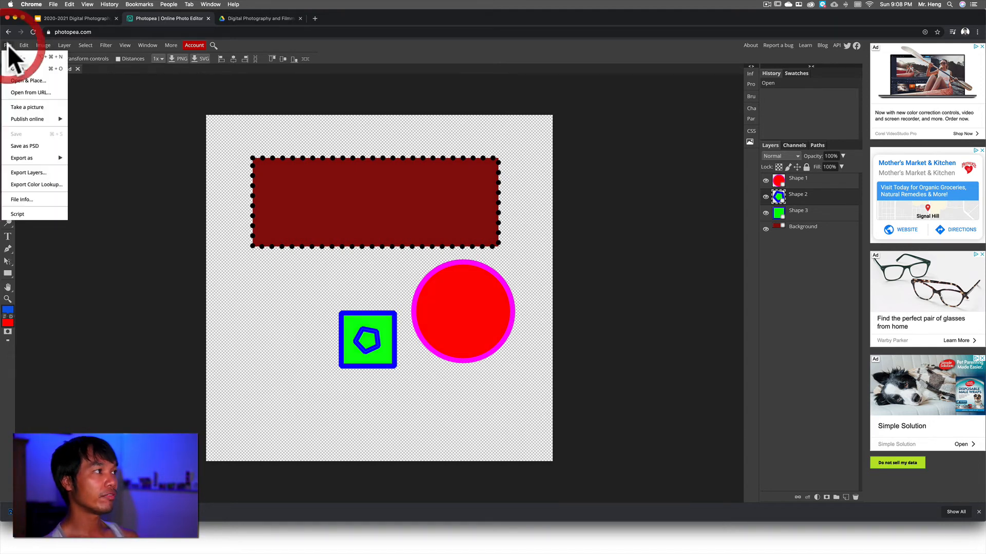
mouse_move(43, 157)
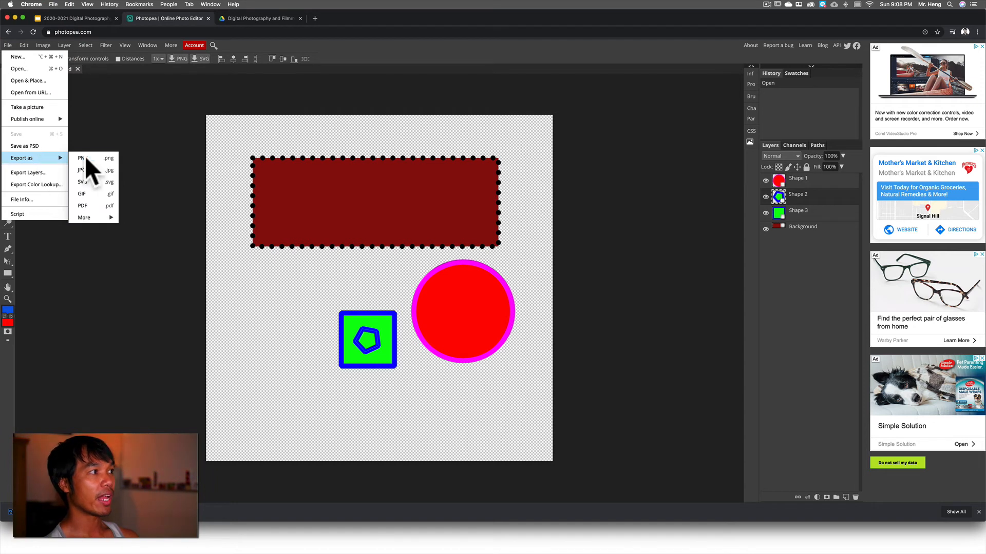
left_click(94, 167)
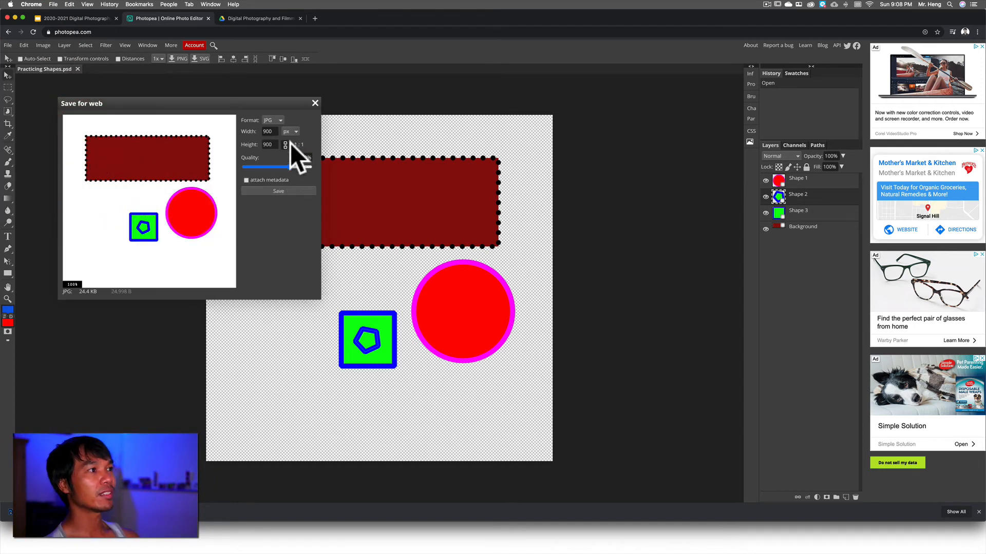
left_click(279, 190)
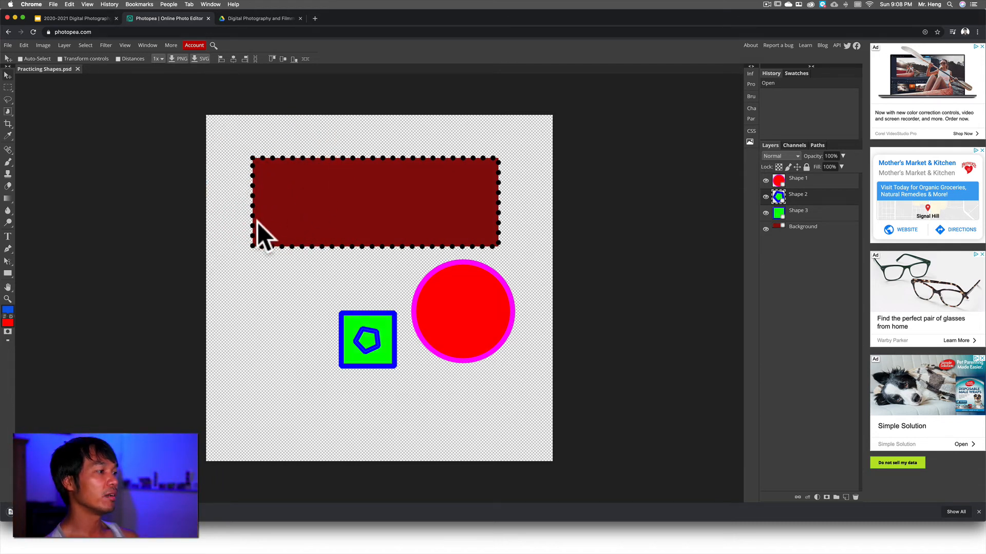
Check the Google Slides agenda, return to Photopea and open Practicing Shapes.jpg from the Downloads folder as a second document.
left_click(76, 18)
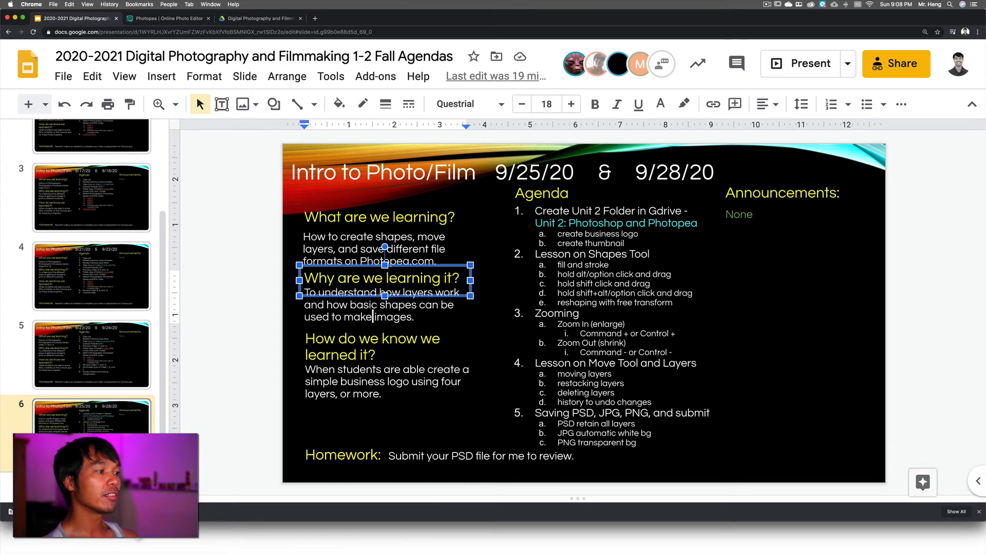
left_click(150, 18)
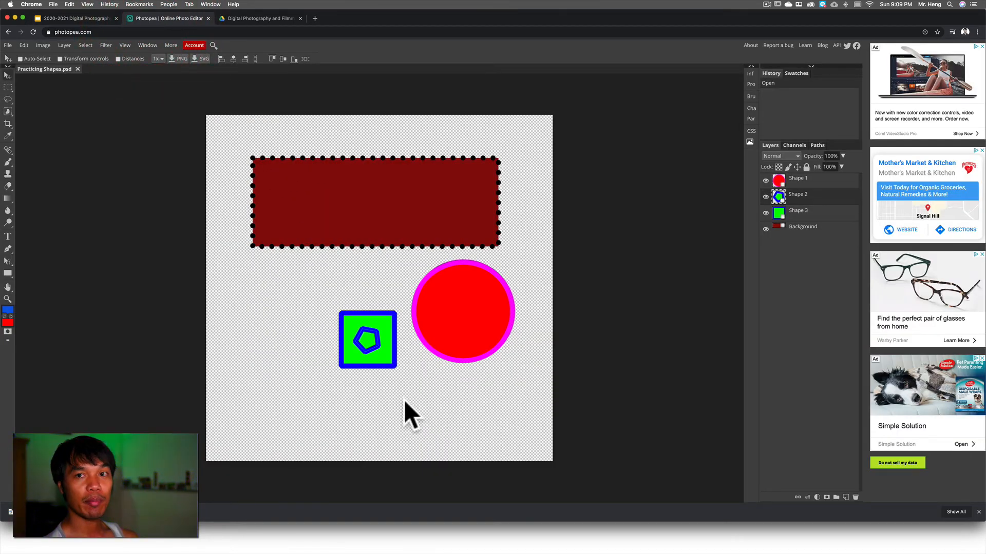
left_click(7, 45)
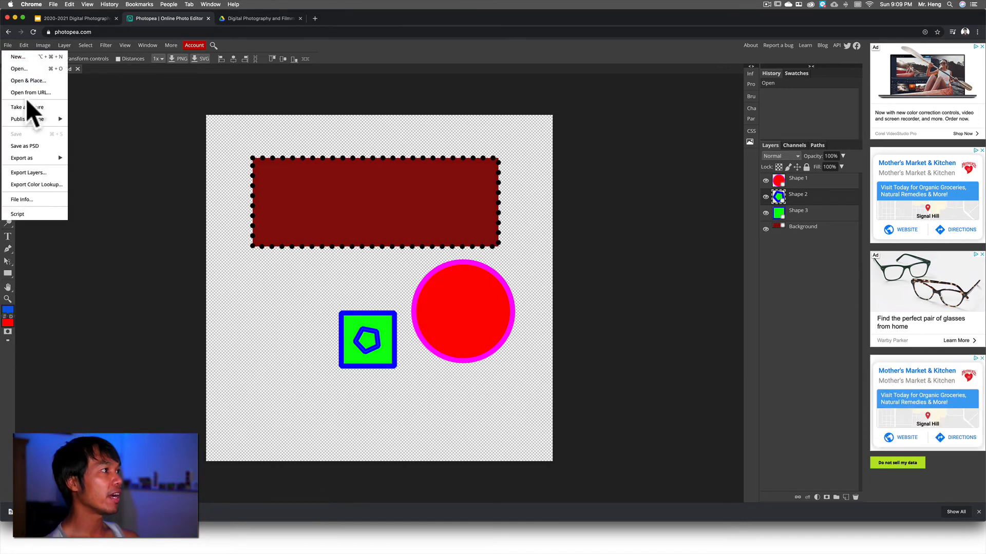
left_click(30, 68)
scroll(444, 161, "down", 10)
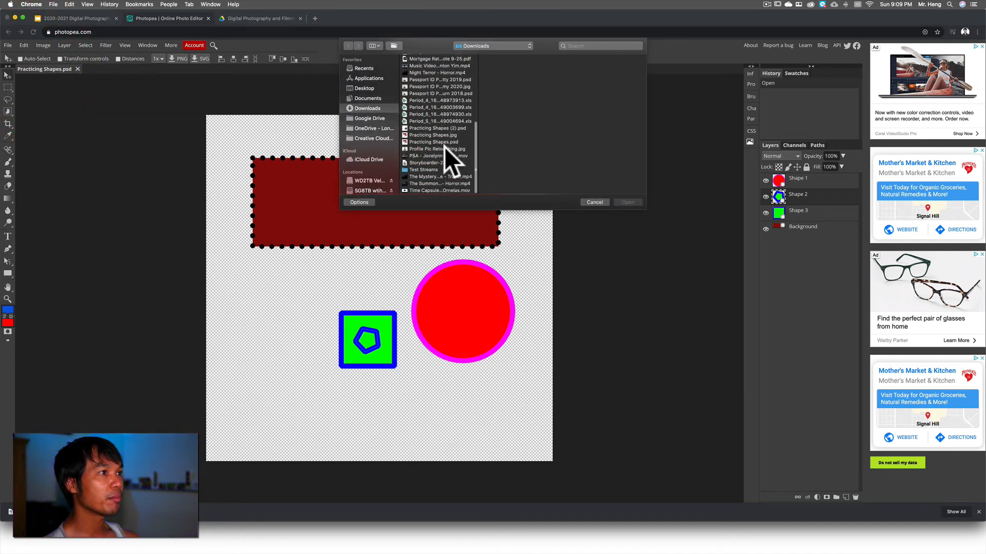
left_click(416, 134)
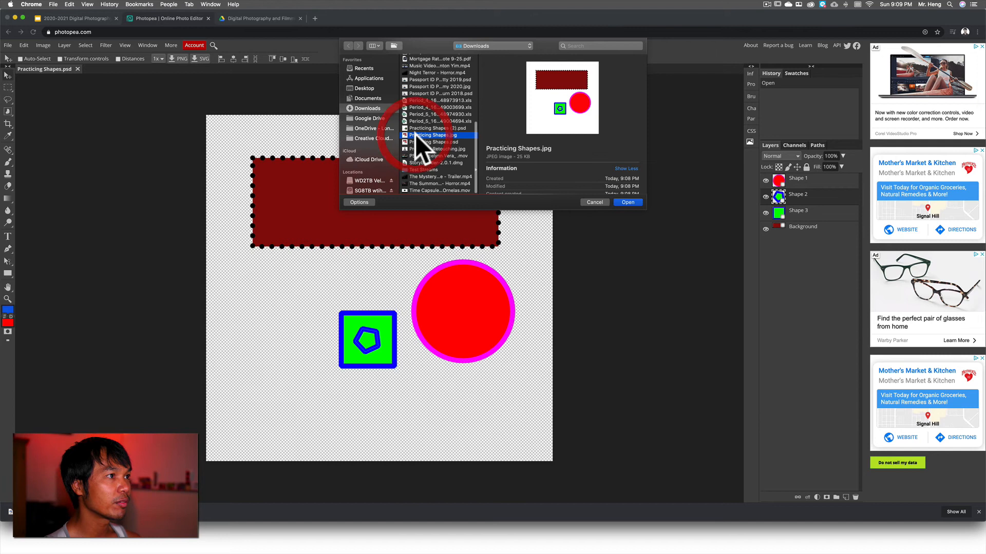
left_click(632, 202)
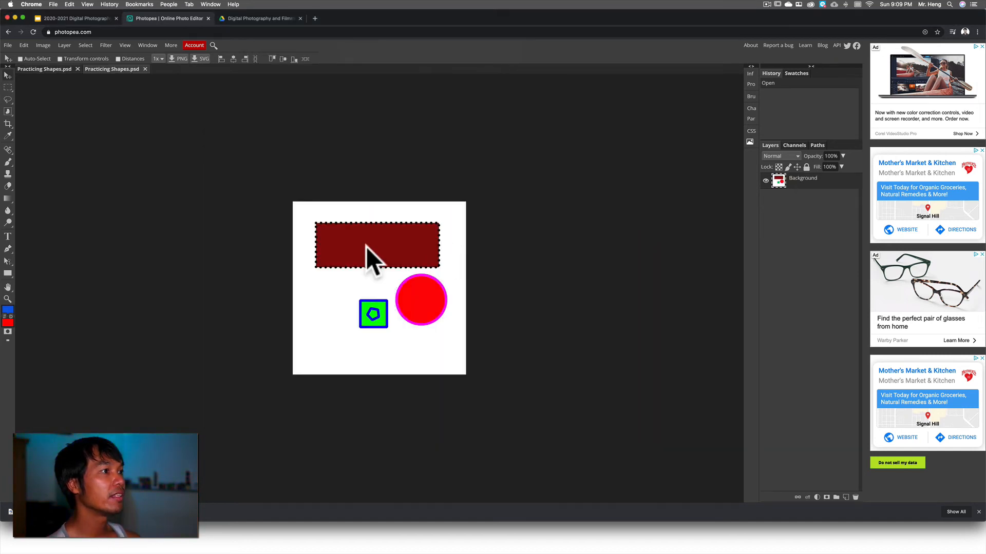
left_click(121, 45)
left_click(135, 53)
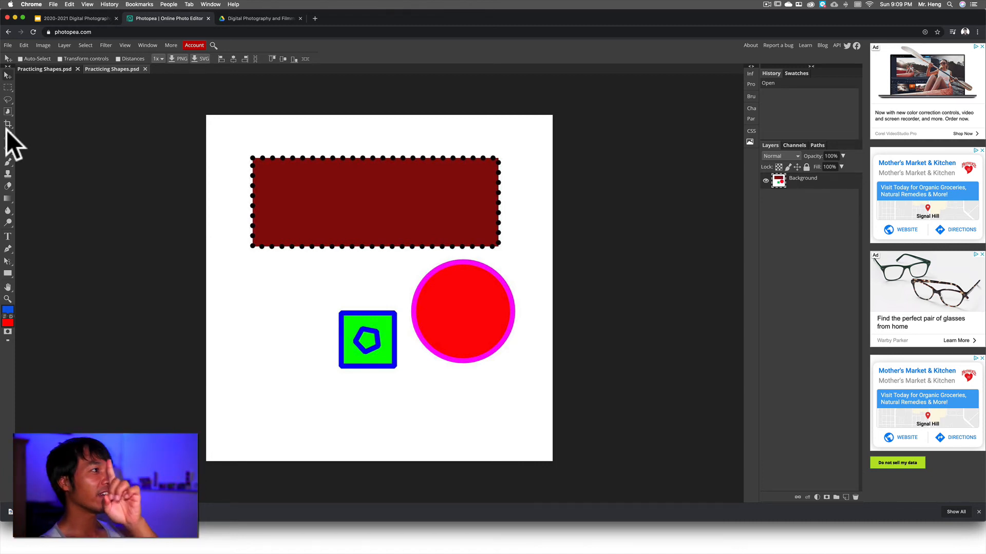
Compare the layers of the PSD document with those of the opened JPG, and consult the agenda in Google Slides.
left_click(45, 68)
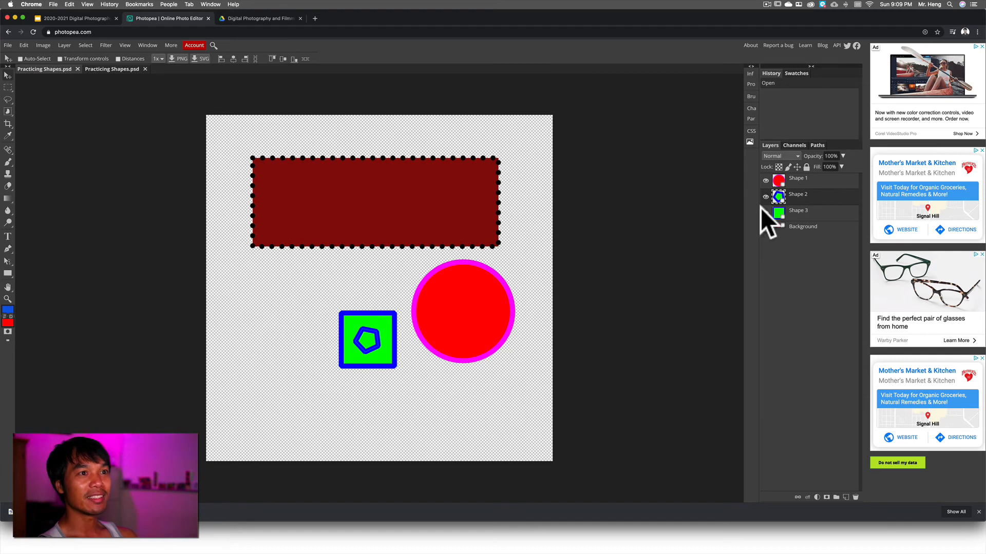
left_click(810, 267)
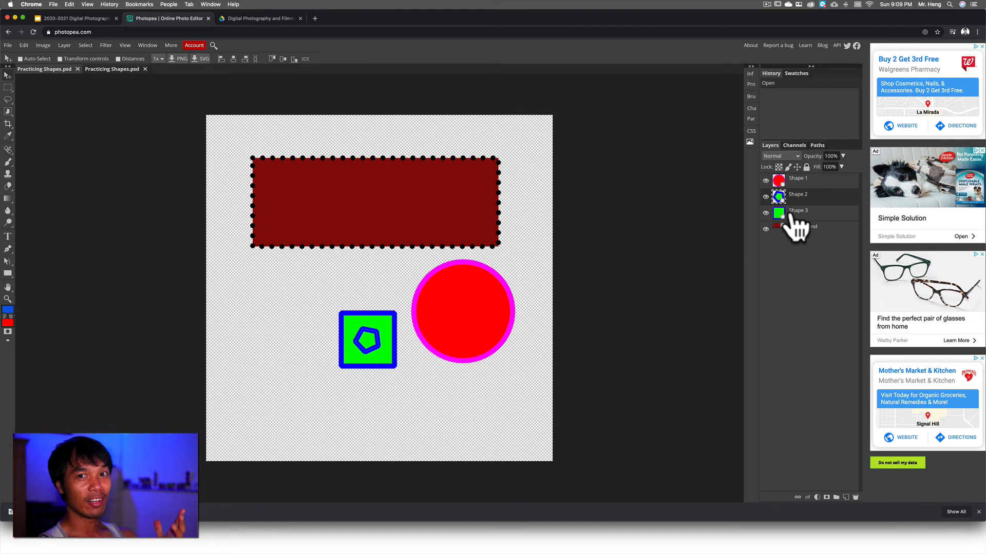
left_click(97, 69)
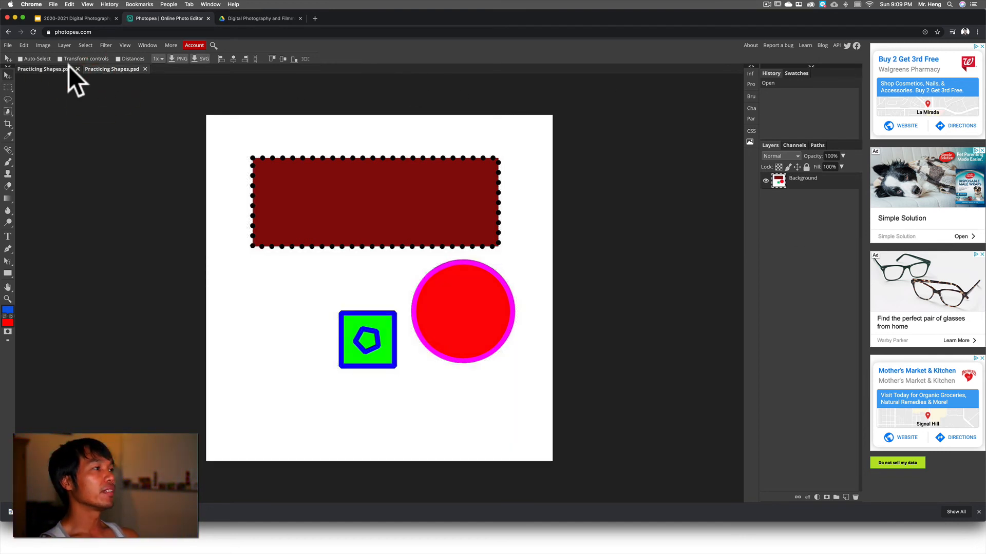
left_click(70, 17)
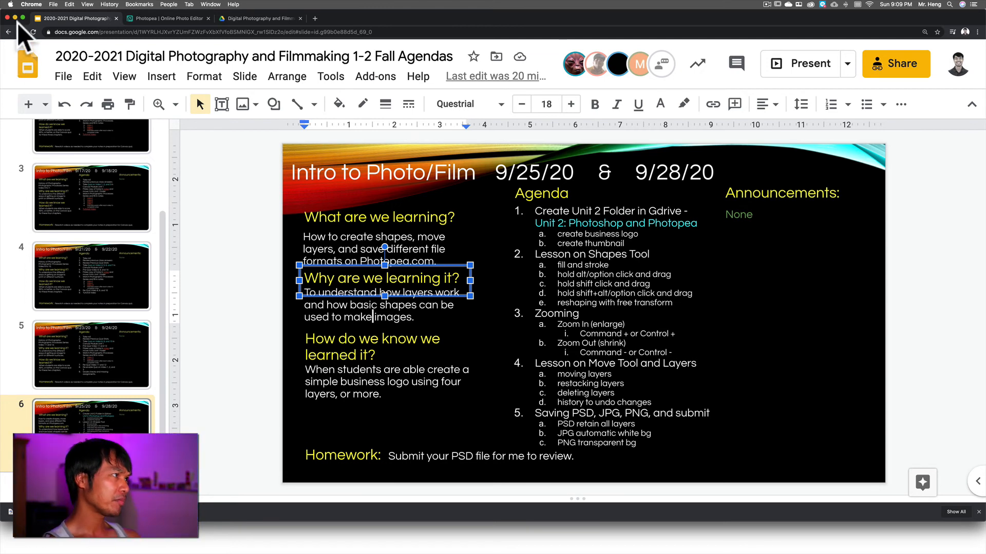
left_click(147, 19)
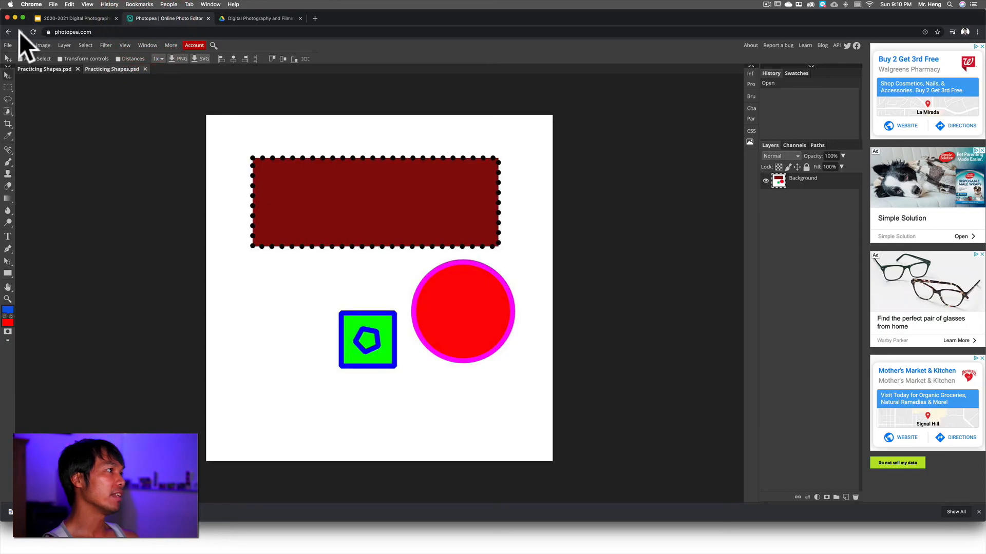
Export the layered Practicing Shapes PSD document as a 900 × 900 px PNG at 100% quality.
left_click(8, 45)
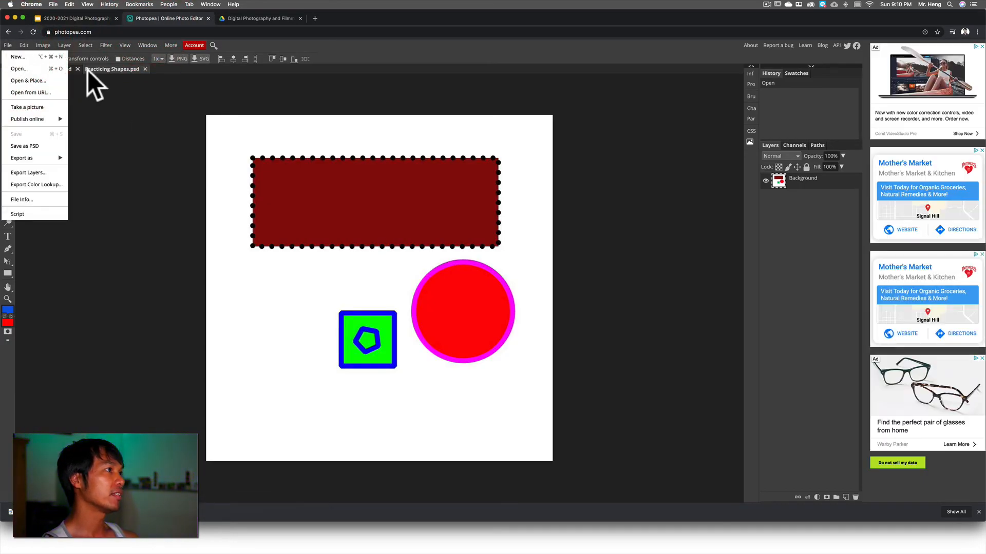
left_click(77, 82)
left_click(49, 68)
left_click(7, 44)
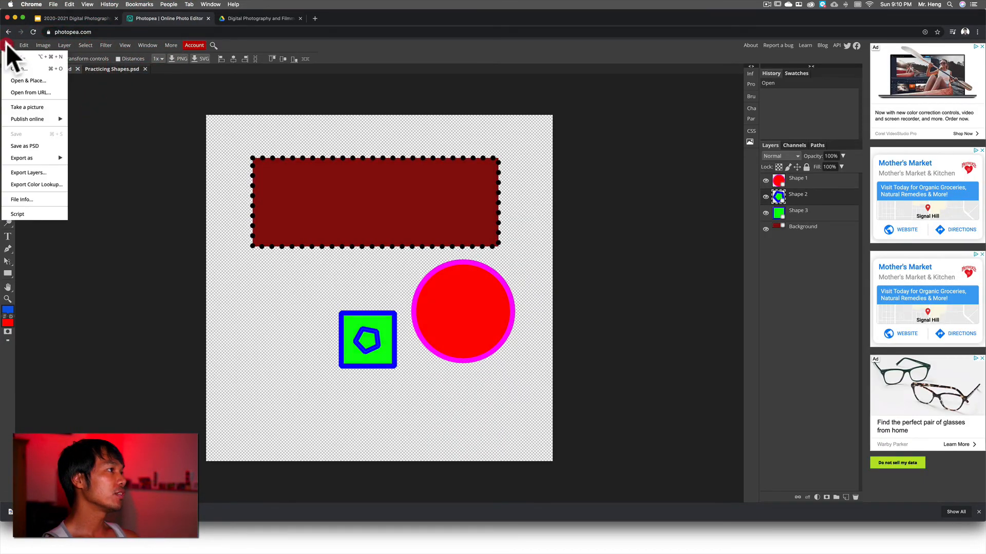
left_click(100, 67)
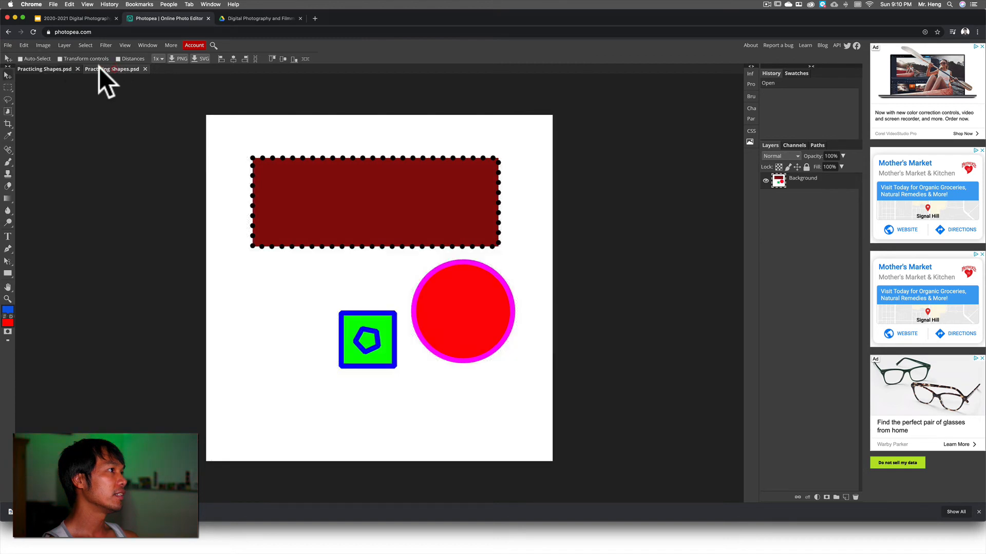
left_click(40, 68)
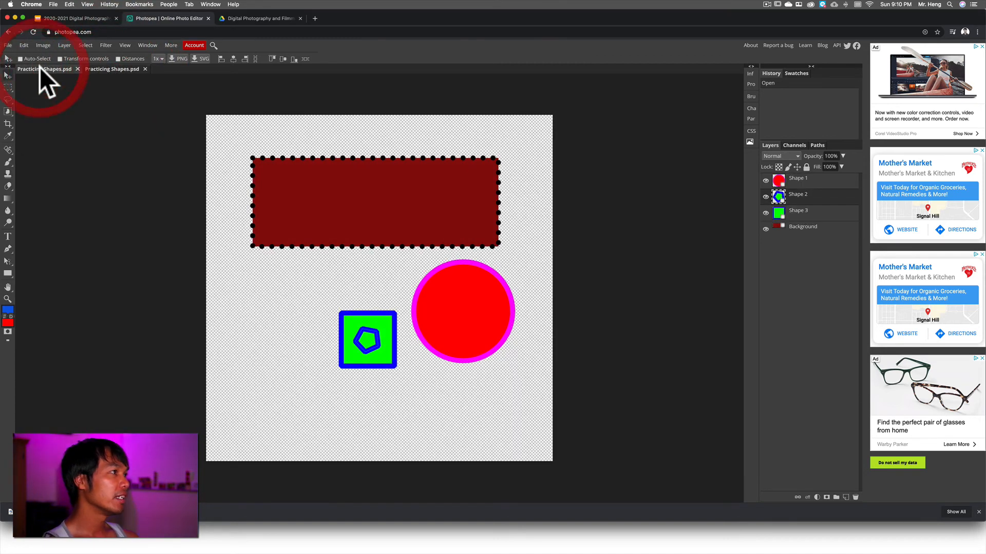
left_click(7, 43)
mouse_move(34, 155)
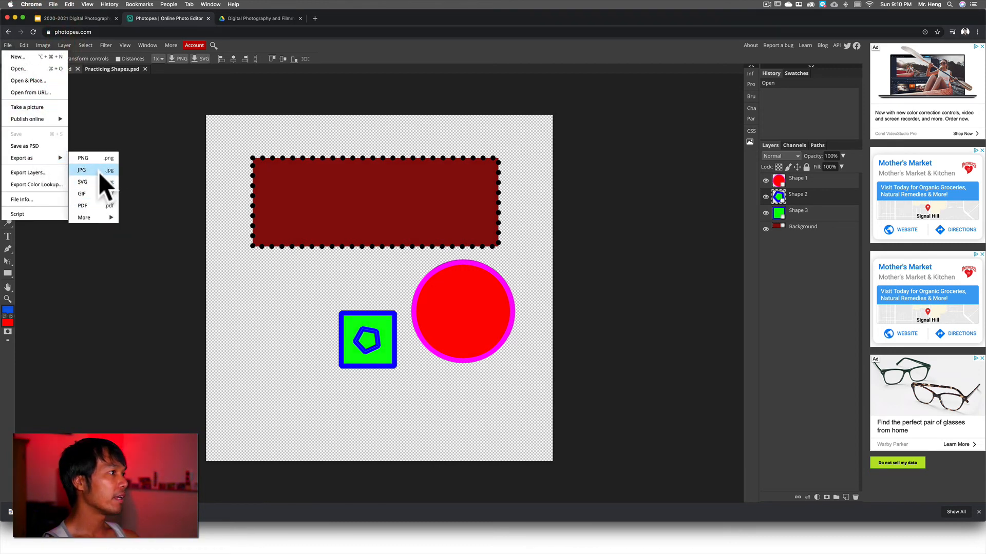
left_click(100, 156)
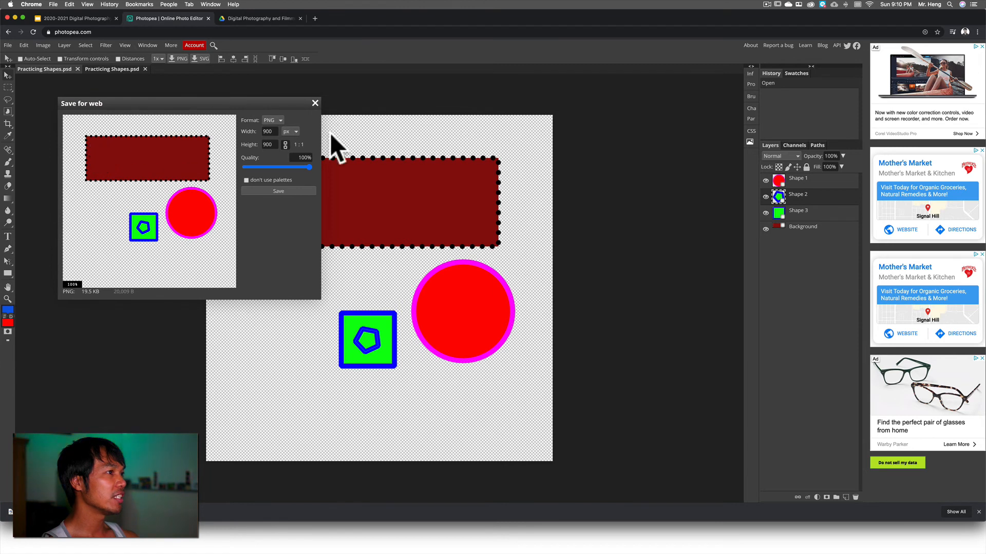
left_click(281, 190)
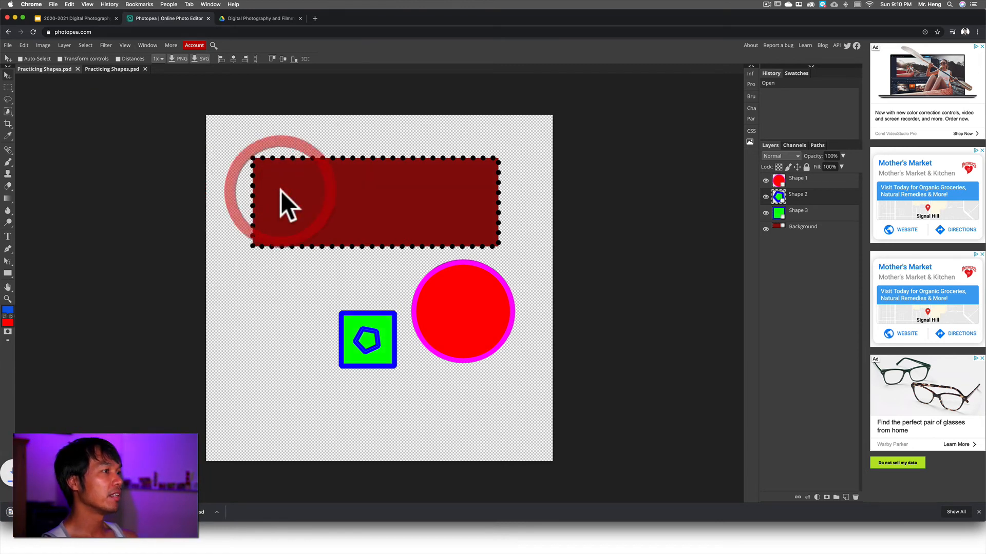
Open Practicing Shapes.png from the Downloads folder as a third document and compare it with the layered PSD.
left_click(7, 45)
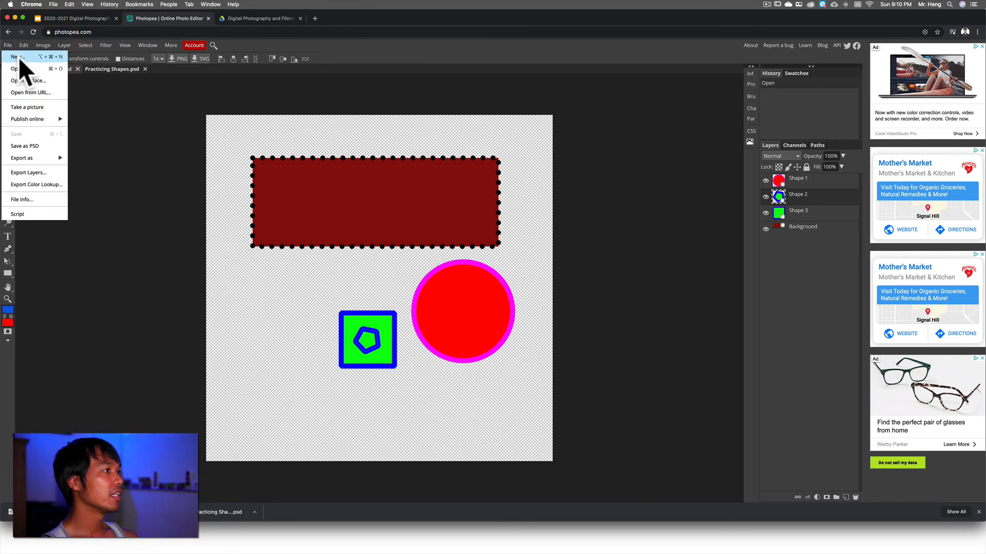
left_click(19, 66)
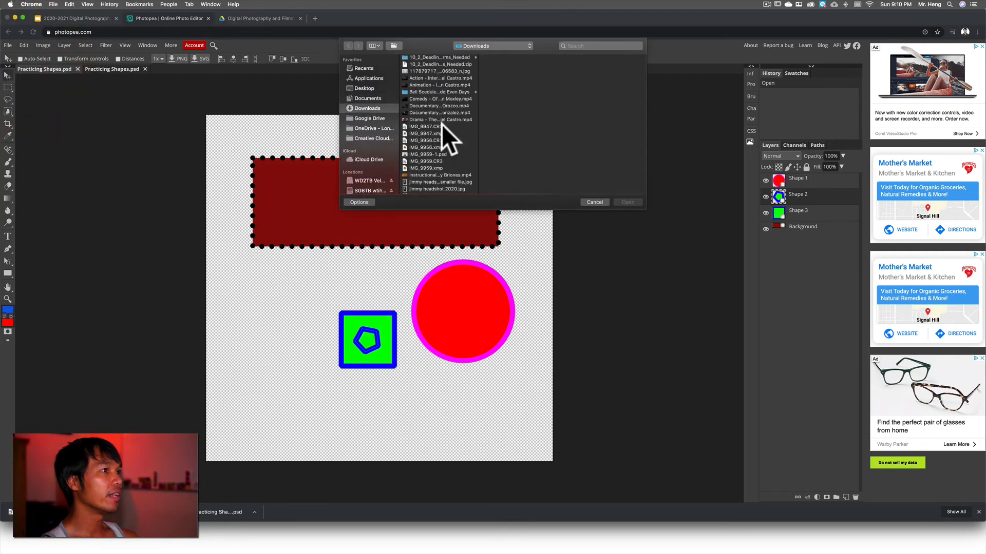
scroll(443, 131, "down", 10)
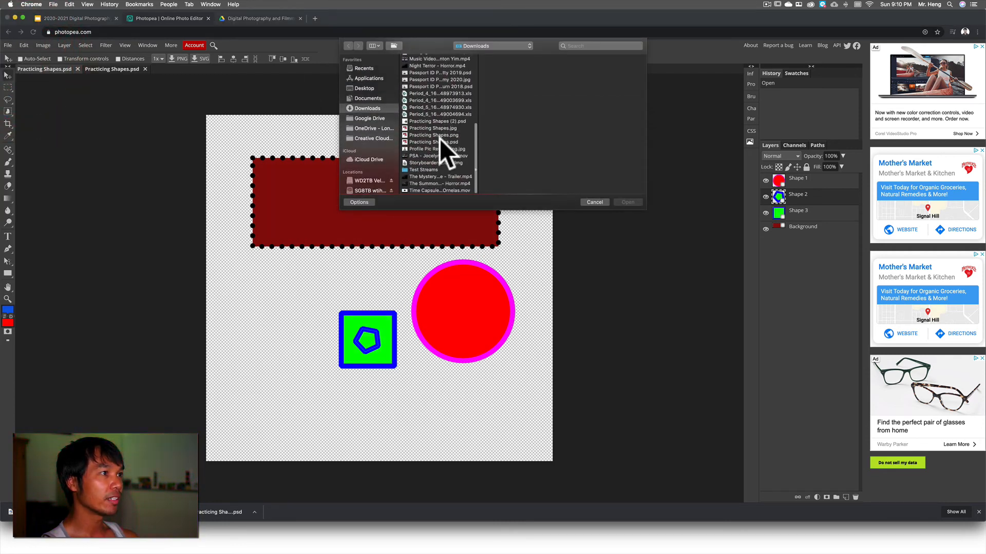
left_click(438, 134)
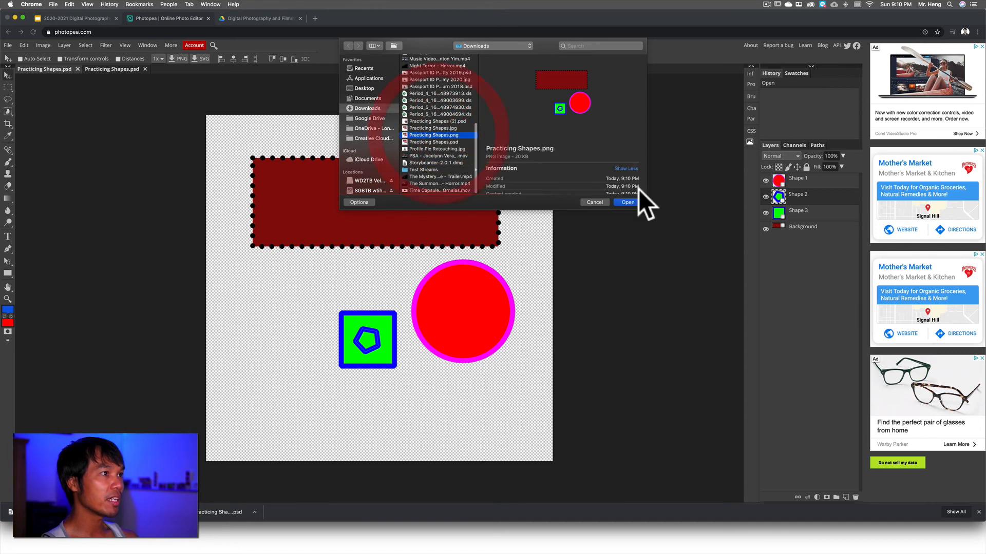
left_click(626, 202)
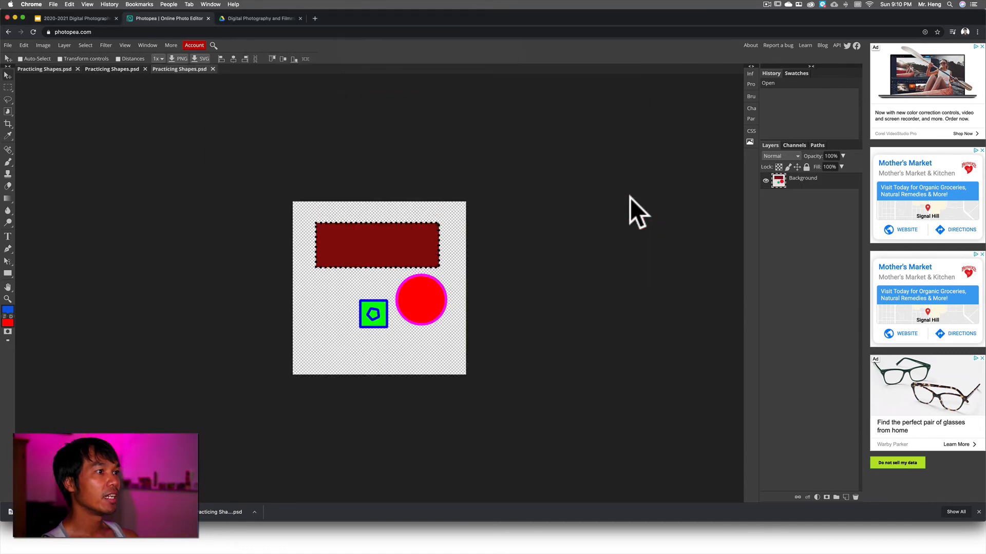
left_click(37, 70)
left_click(193, 69)
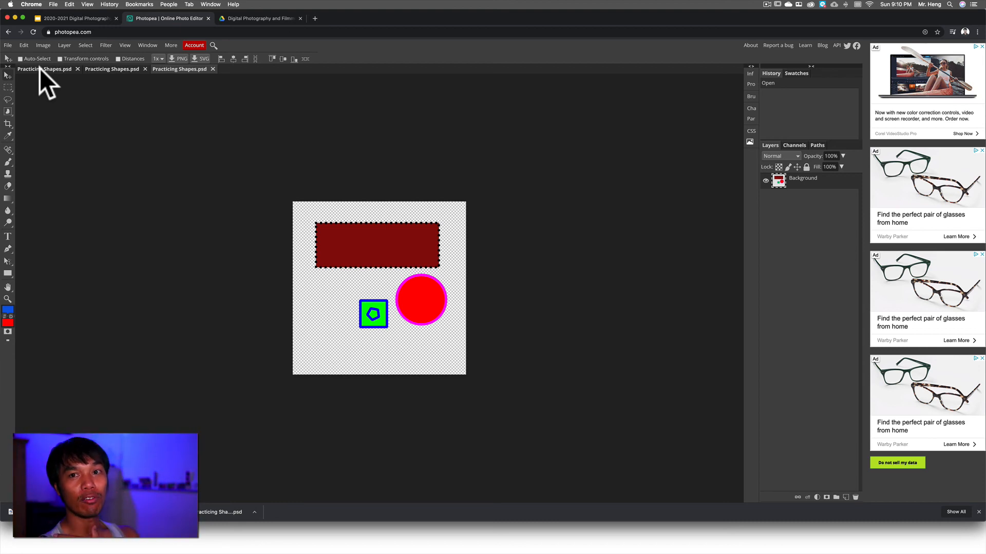
Review the agenda in Google Slides and locate Practicing Shapes.psd in the Downloads folder in Finder.
left_click(75, 18)
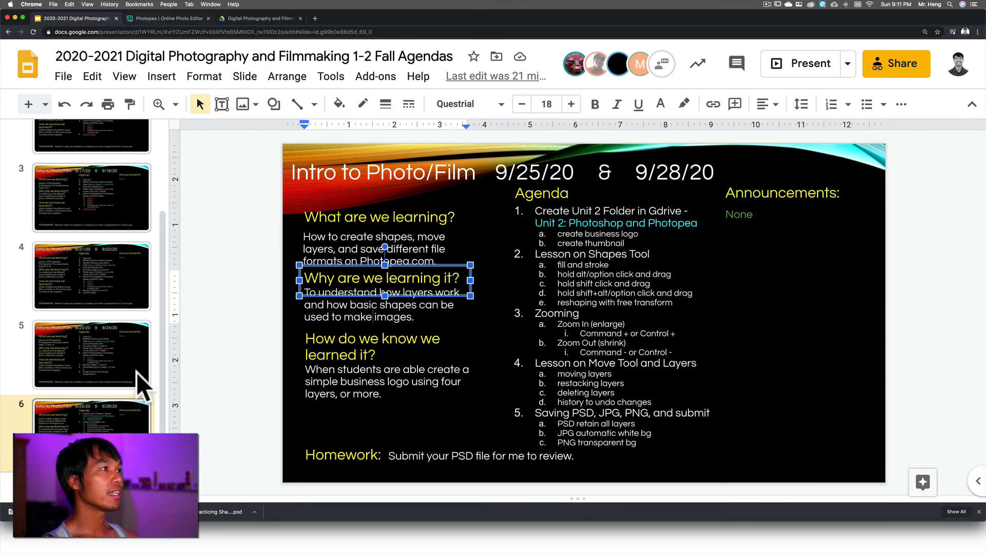
mouse_move(162, 553)
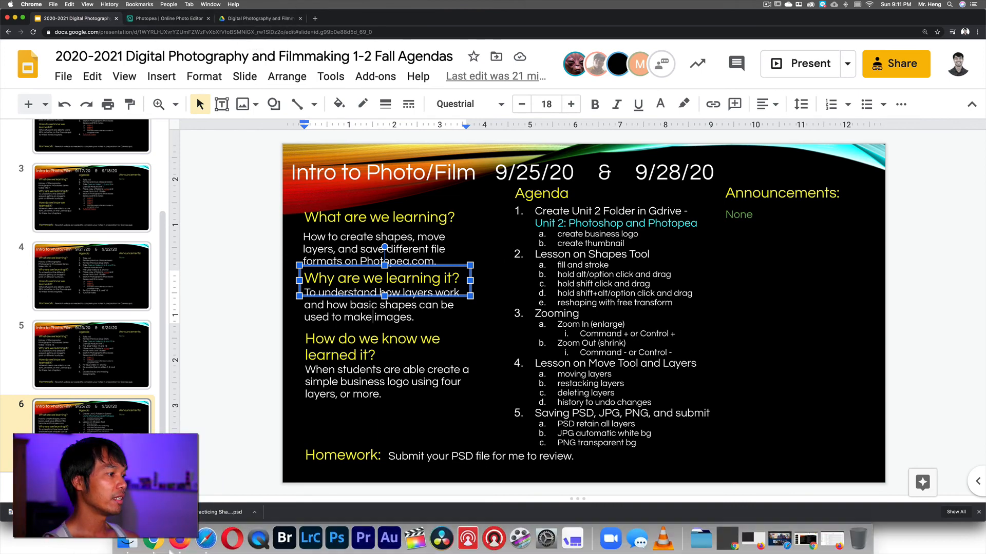
left_click(134, 543)
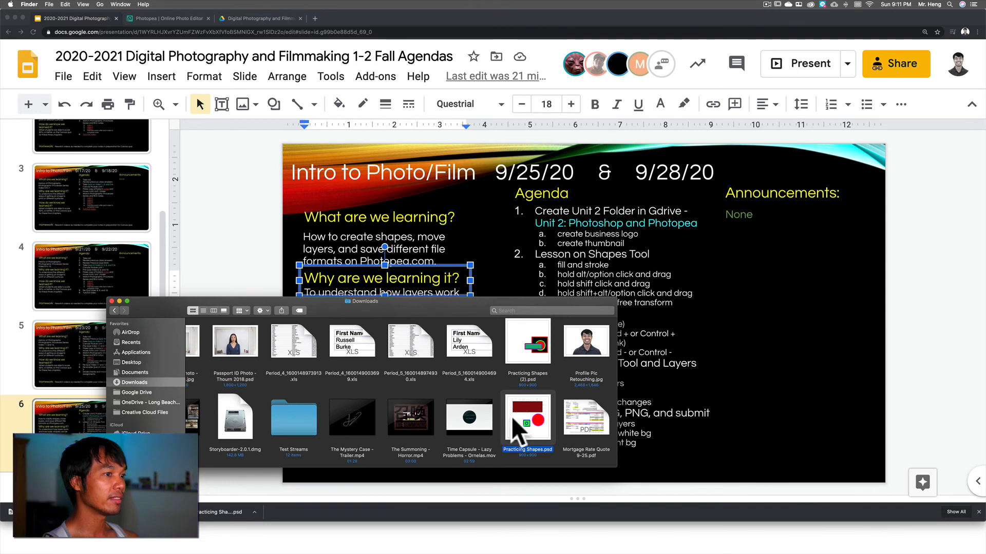
scroll(522, 425, "down", 1)
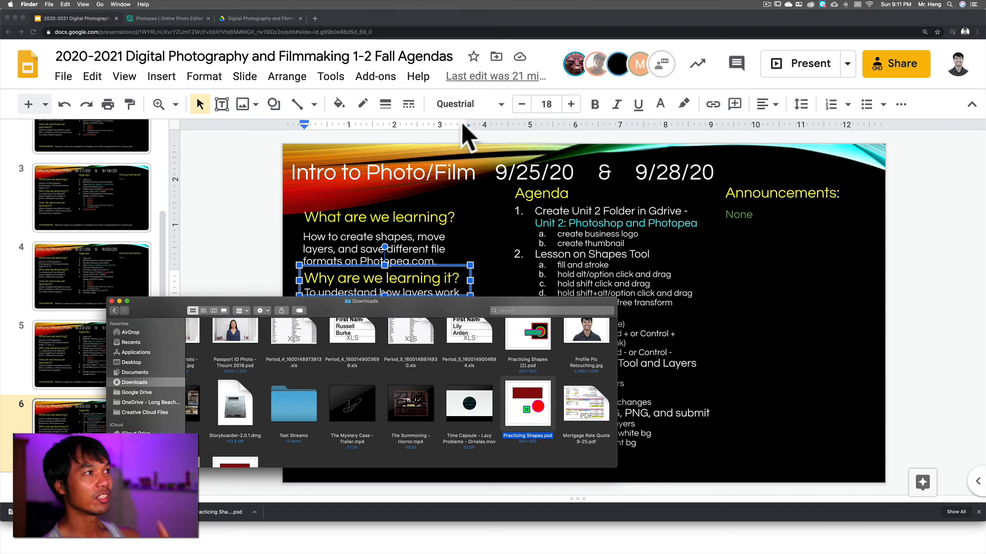
Upload Practicing Shapes.psd from Downloads to the Unit 2 - Photoshop and Photopea.com folder in Google Drive and preview the uploaded file.
left_click(260, 19)
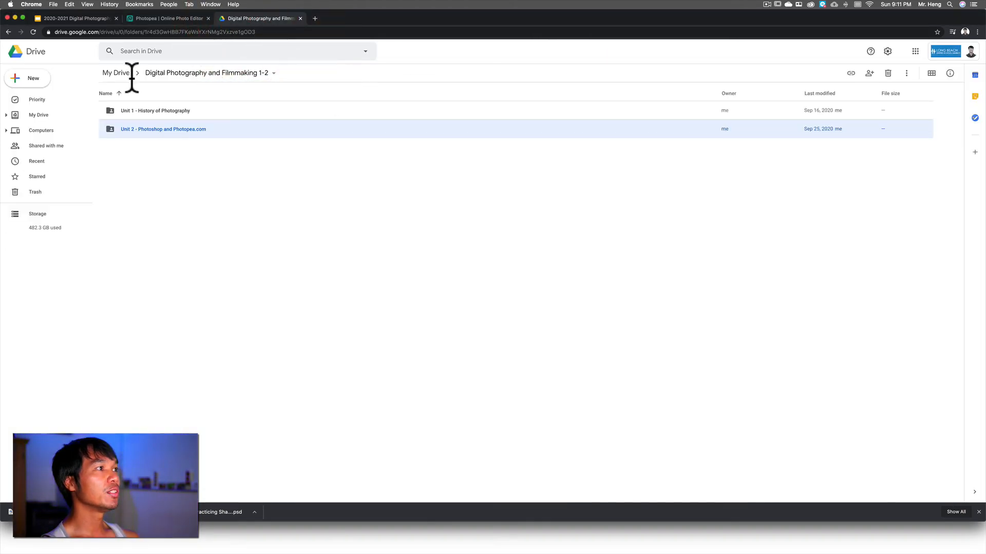
double_click(109, 131)
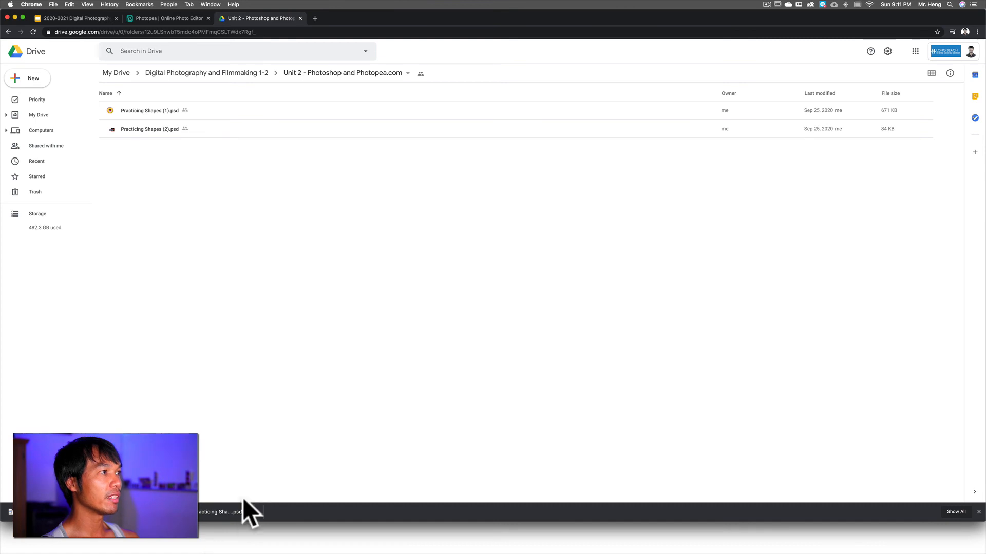
left_click(152, 545)
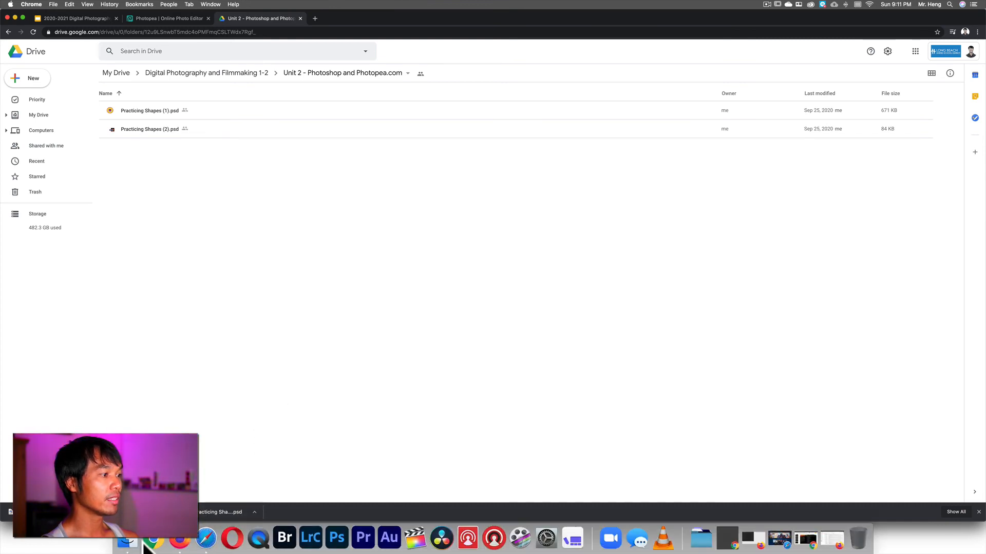
left_click_drag(533, 389, 760, 313)
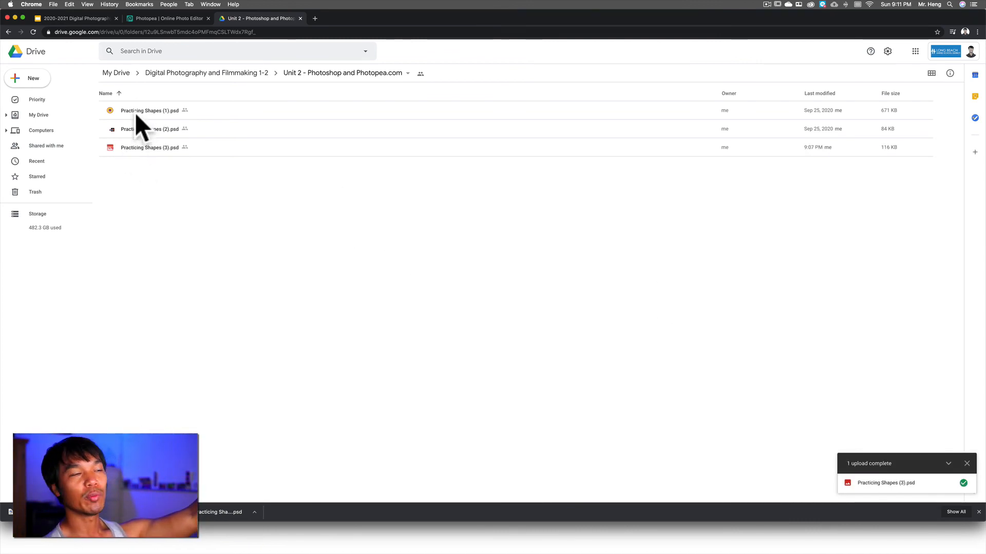
left_click(116, 146)
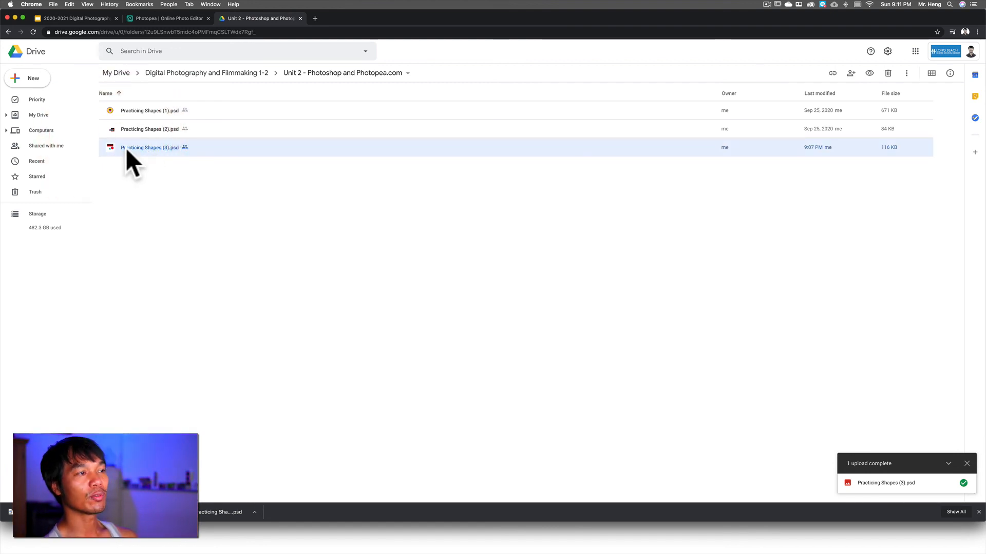
double_click(118, 147)
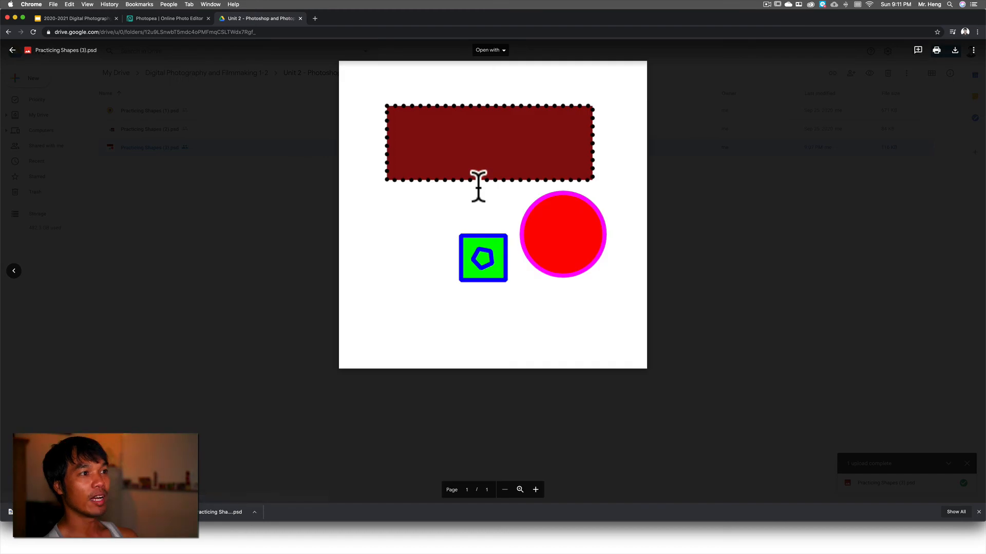
Close the file preview and copy the shareable link of Practicing Shapes (3).psd in the Drive folder.
left_click(203, 214)
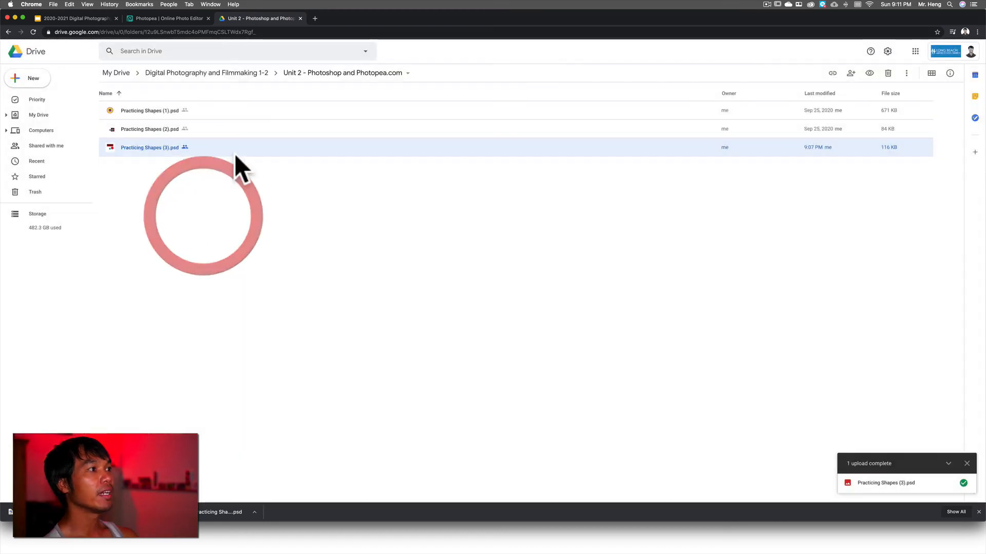
right_click(274, 147)
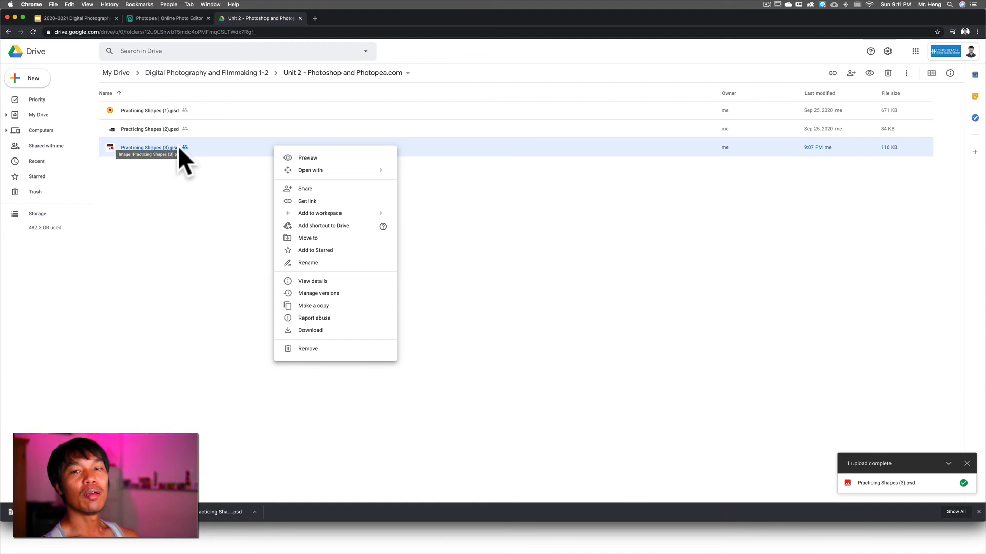
left_click(311, 200)
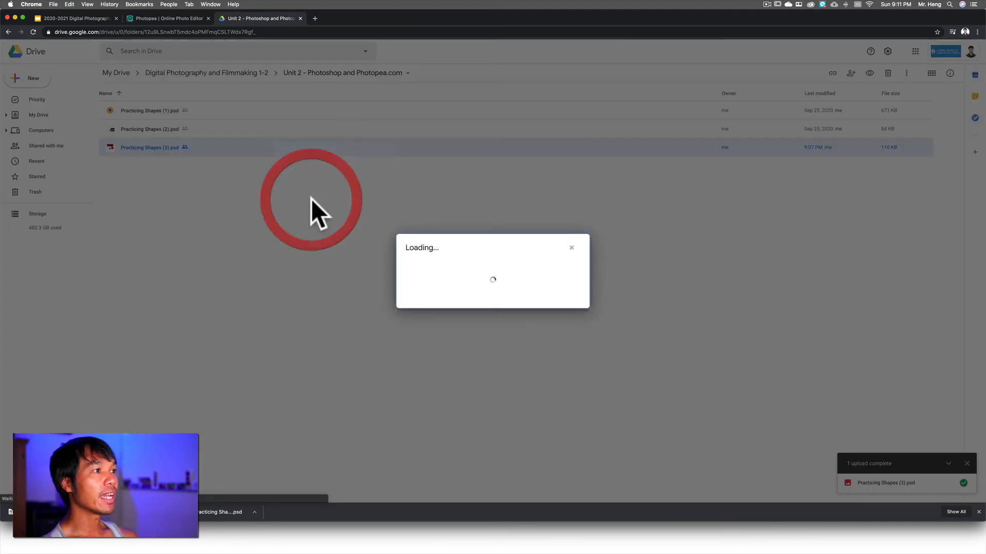
left_click(591, 271)
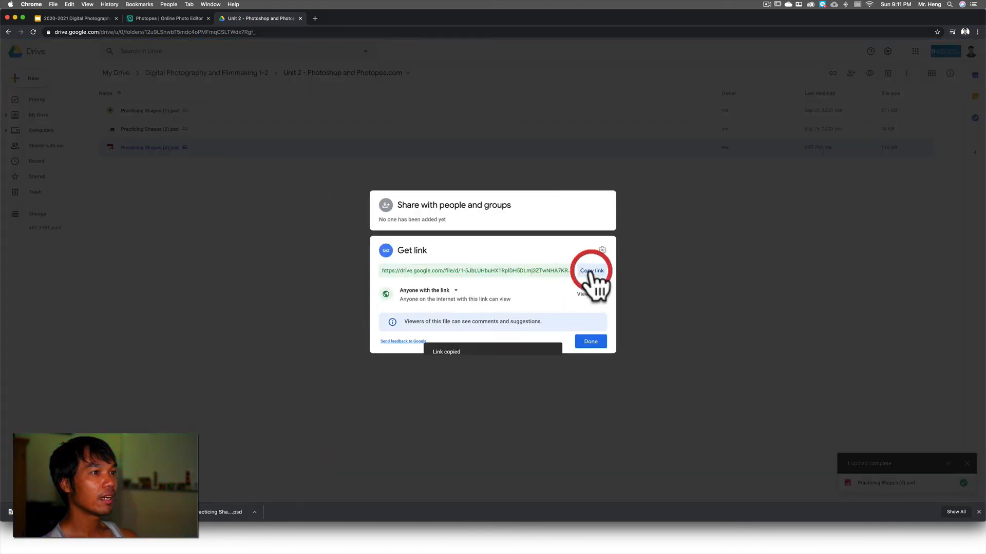
Open the Canvas dashboard at lbschools.instructure.com in a new browser tab.
left_click(315, 18)
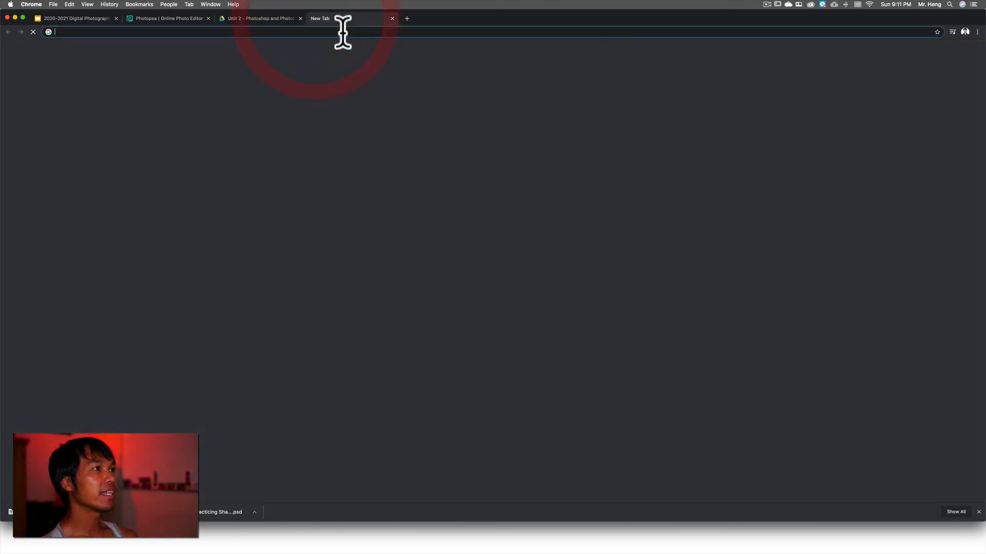
type("can")
key("BackSpace")
key("BackSpace")
key("BackSpace")
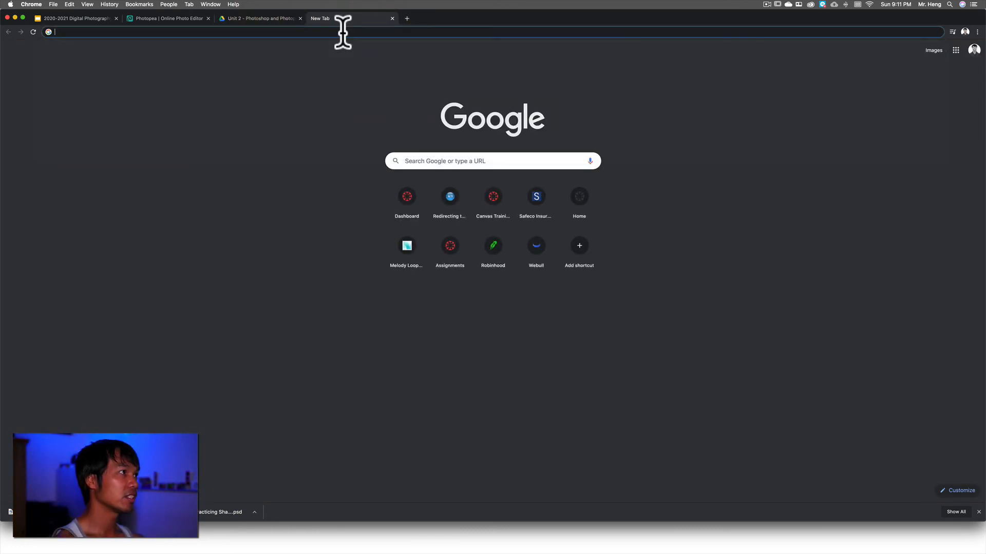
type("lbschools.instructure.com")
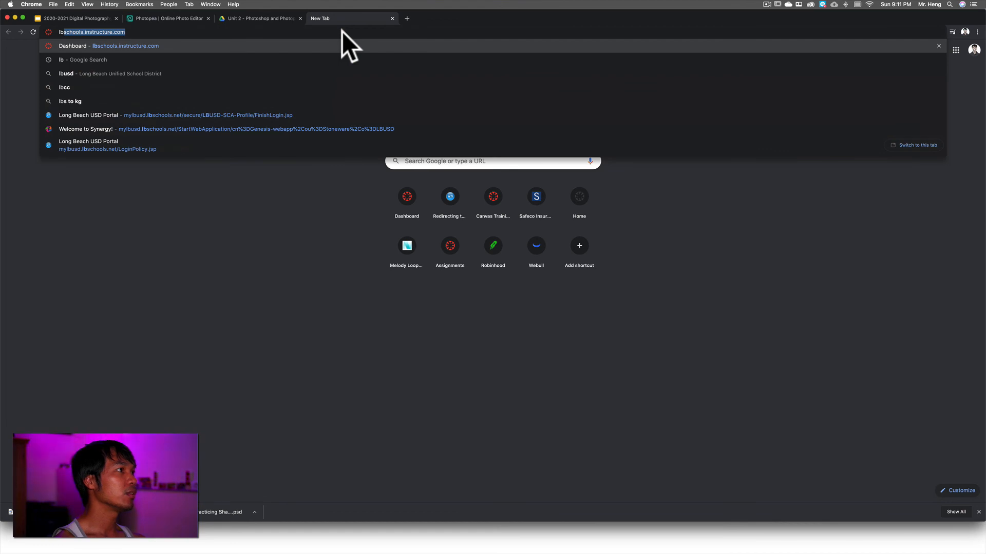
key("Return")
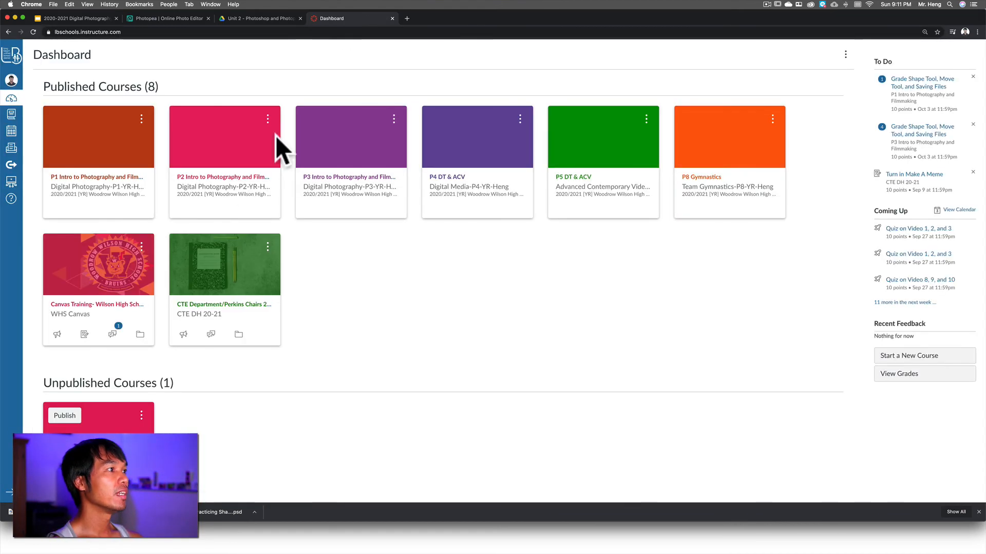
Open the Shape Tool, Move Tool, and Saving Files assignment from the modules of the P1 Intro to Photography and Filmmaking course.
left_click(105, 186)
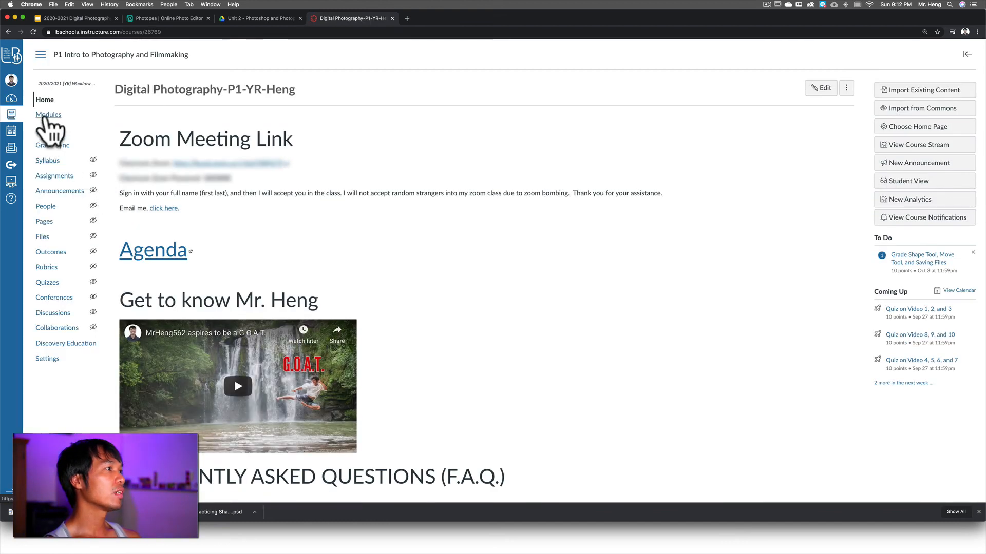
left_click(46, 115)
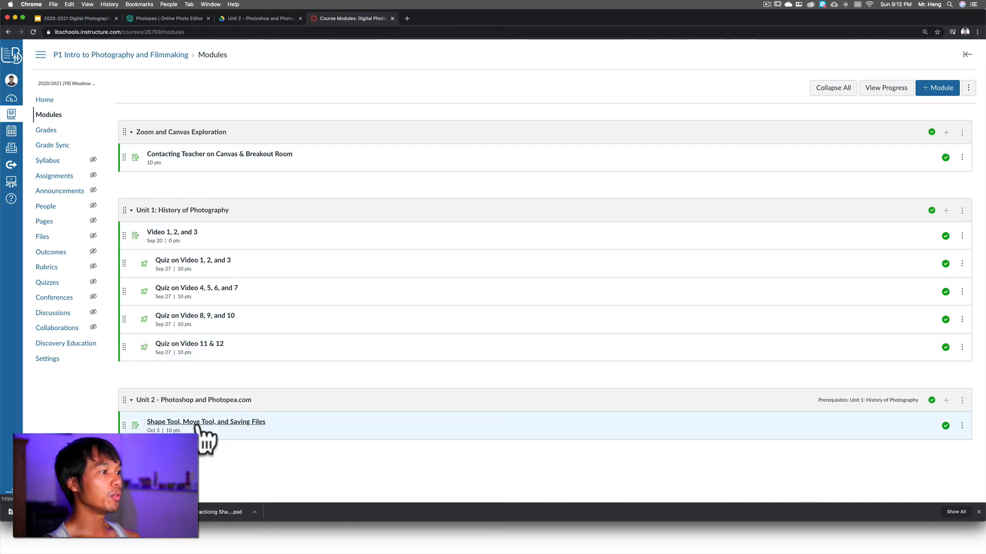
left_click(240, 426)
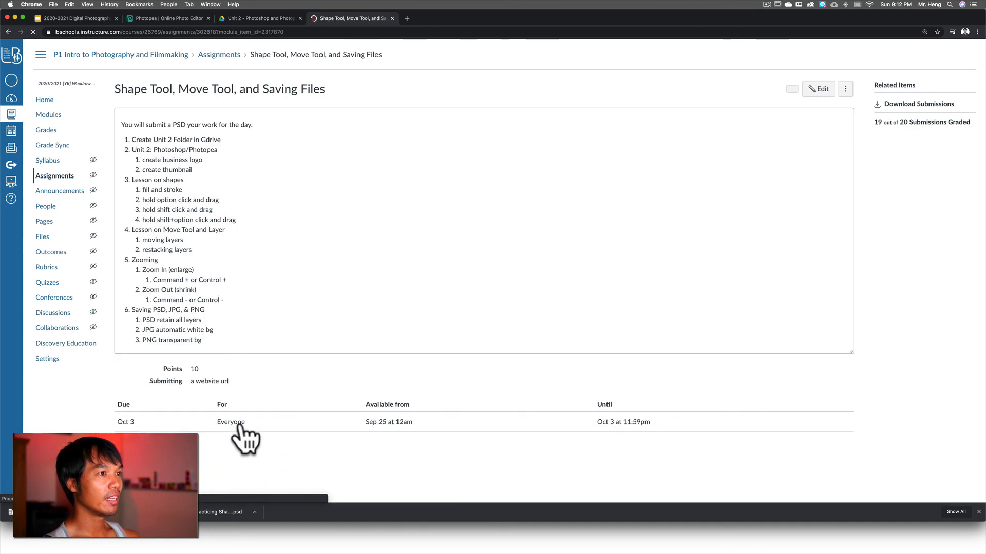